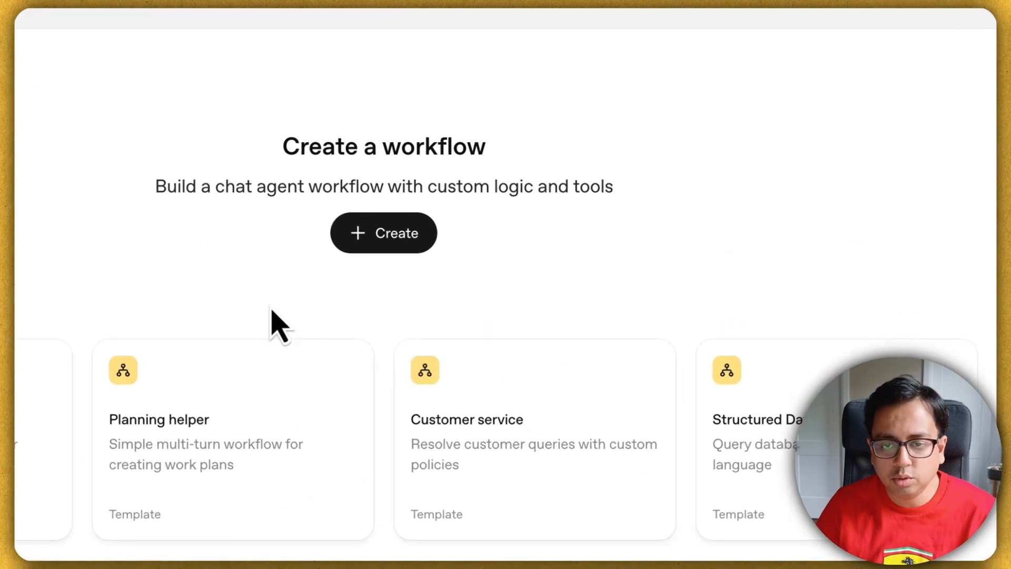
Step: Create a new draft workflow from the Agent Builder home page
click(408, 251)
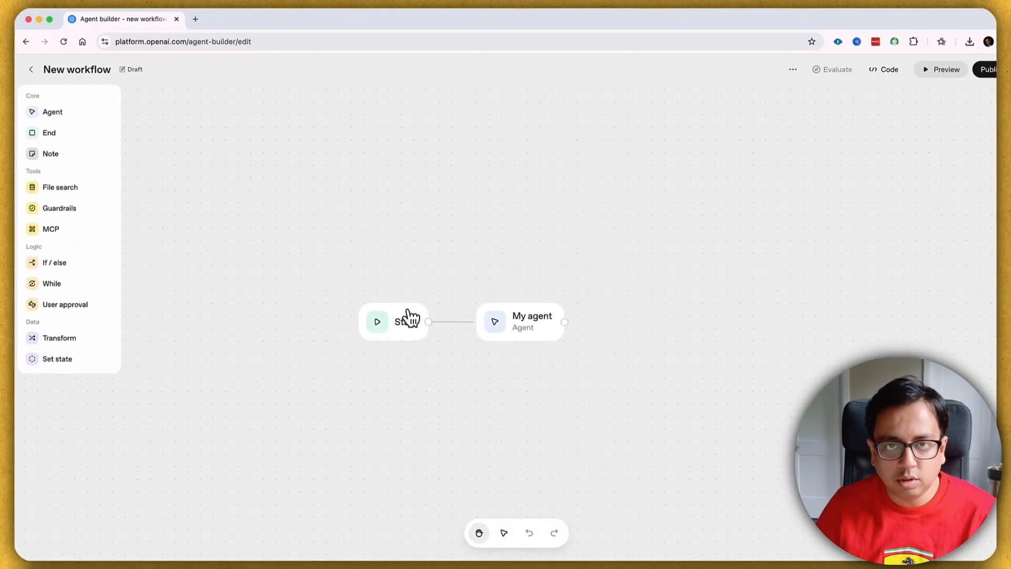
Step: Rearrange the Start and My agent nodes, then delete the My agent node
drag(408, 318, 247, 308)
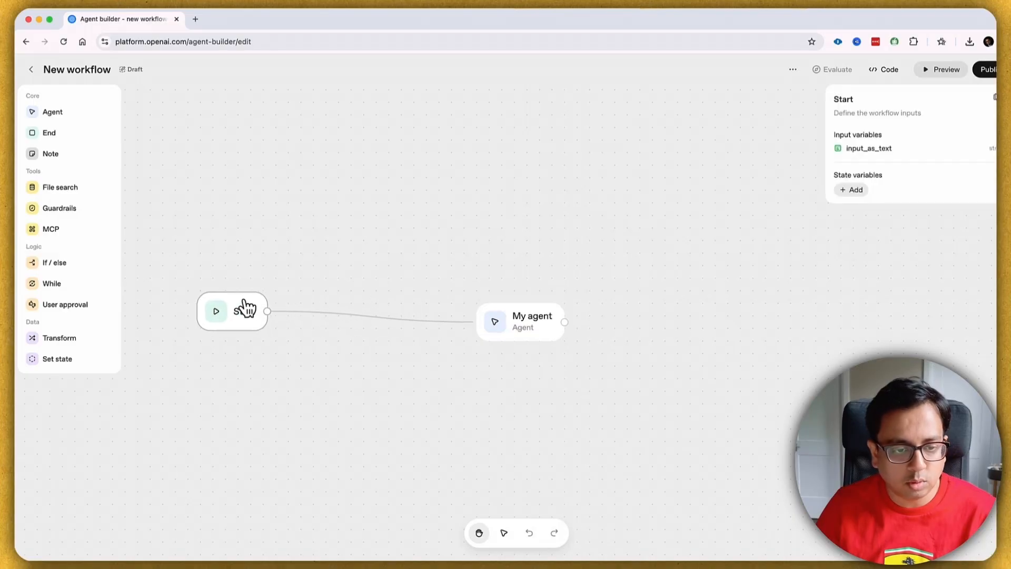
drag(537, 303, 545, 277)
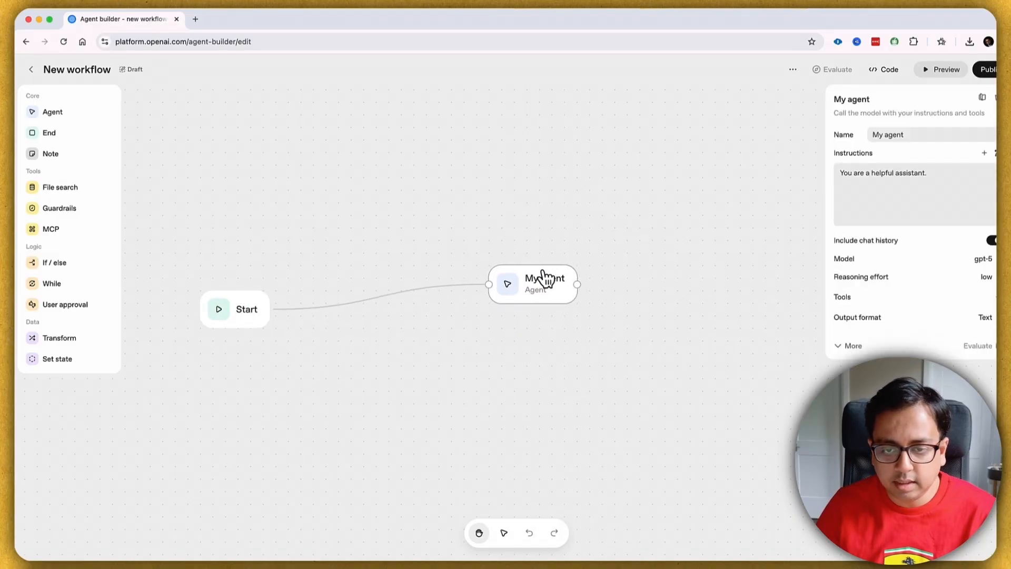
click(982, 98)
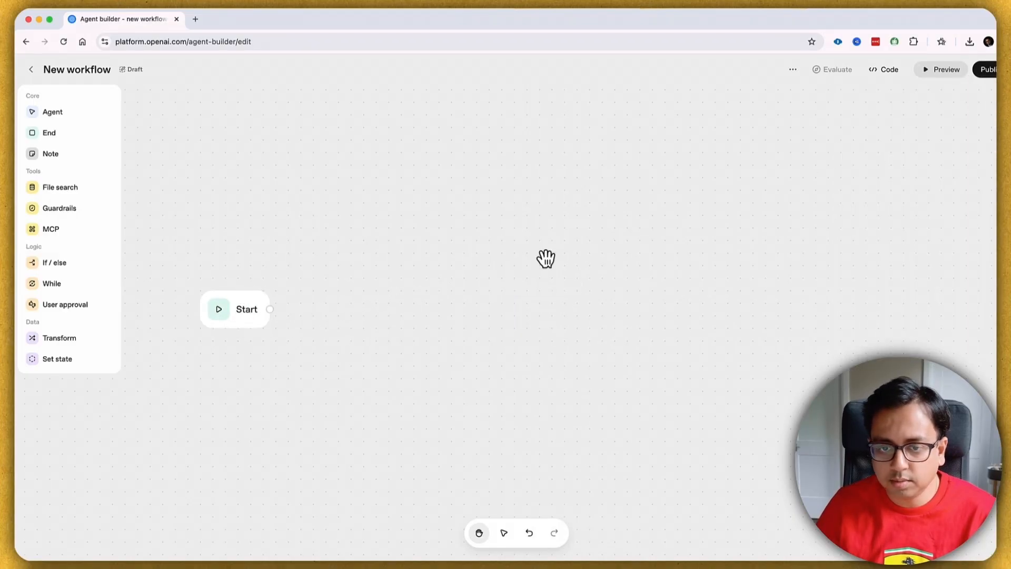
Step: Browse the Start node's state-variable types (Number, Boolean, Object, List) without adding one
click(123, 289)
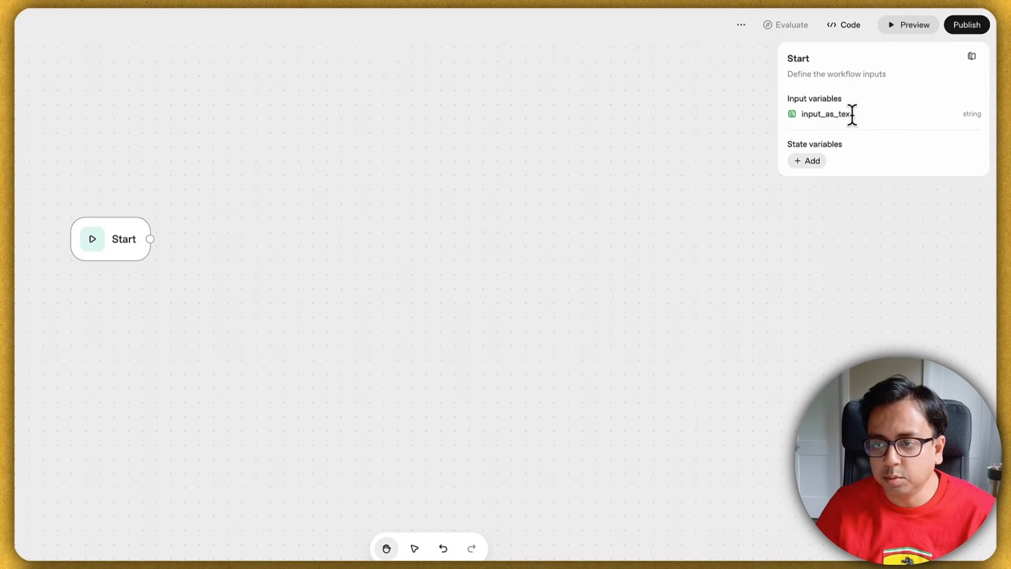
click(813, 160)
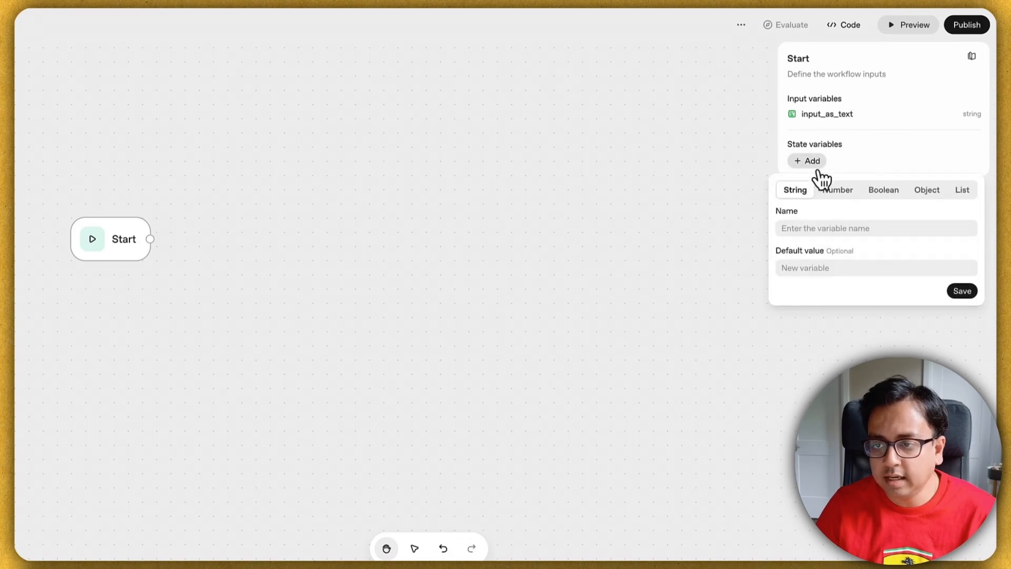
click(843, 197)
click(887, 193)
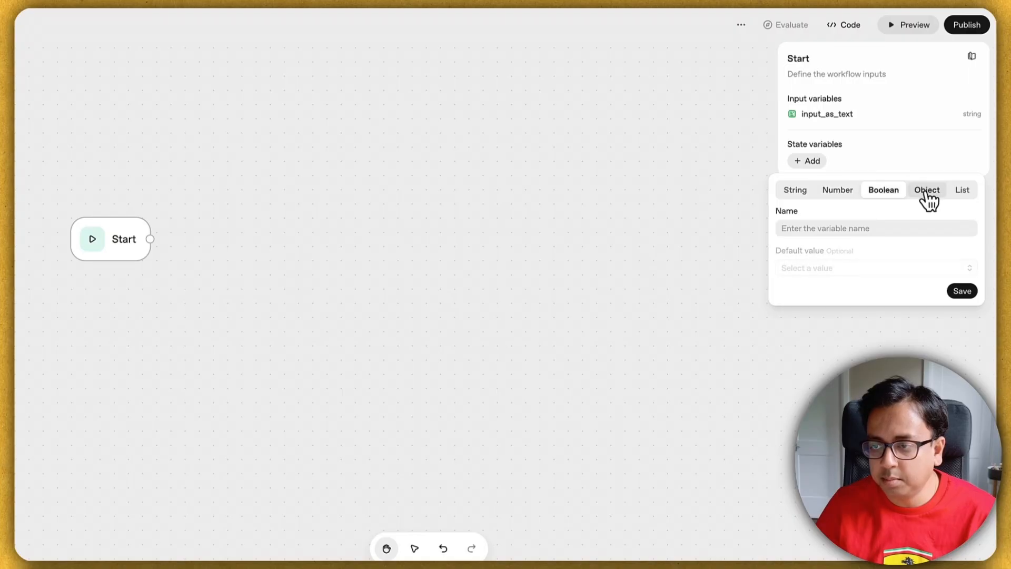
click(925, 193)
click(963, 193)
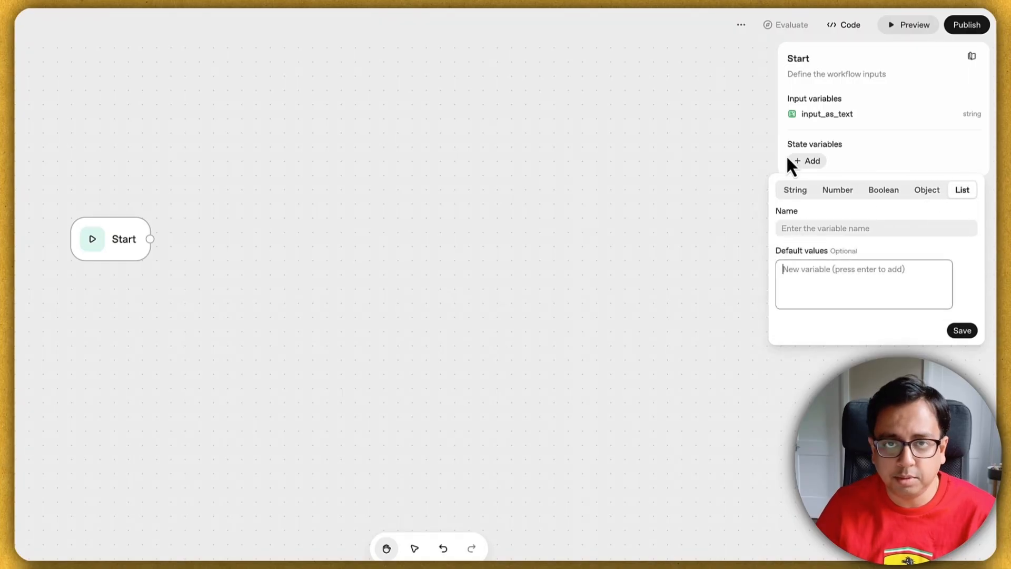
click(734, 171)
click(132, 237)
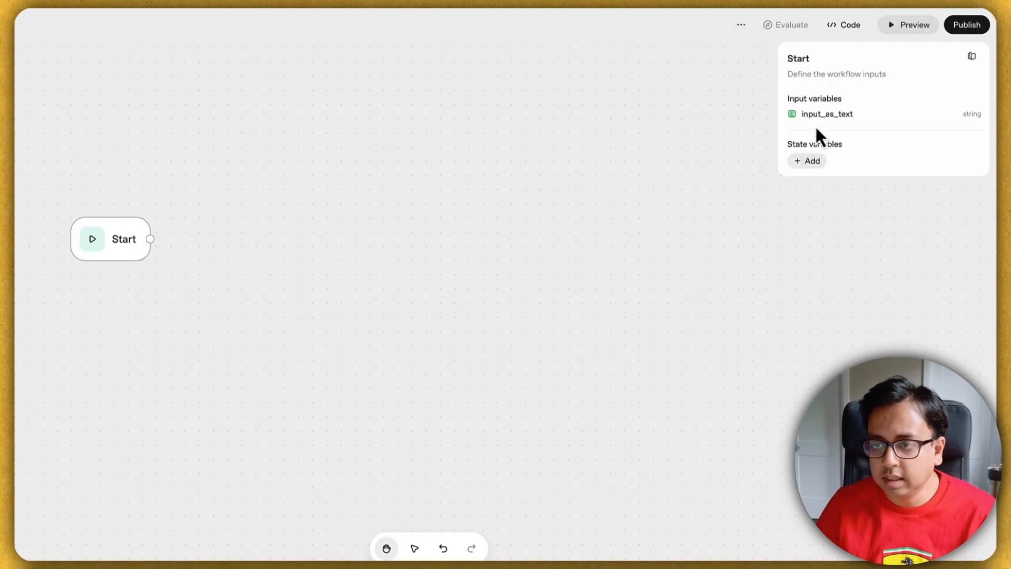
click(626, 160)
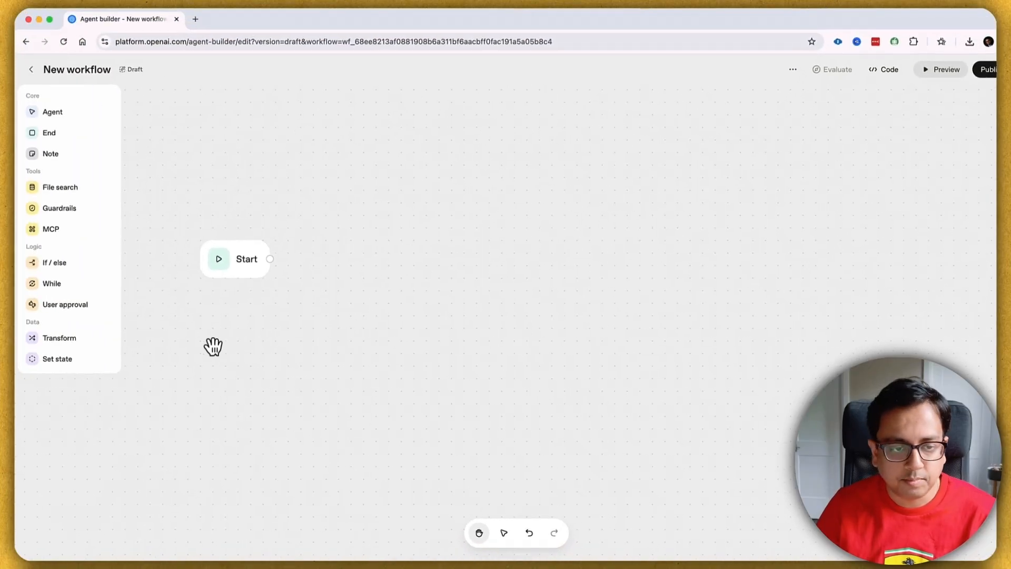
Step: Add an agent node named Classifier Agent to the right of Start and wire Start into it
drag(61, 119, 407, 257)
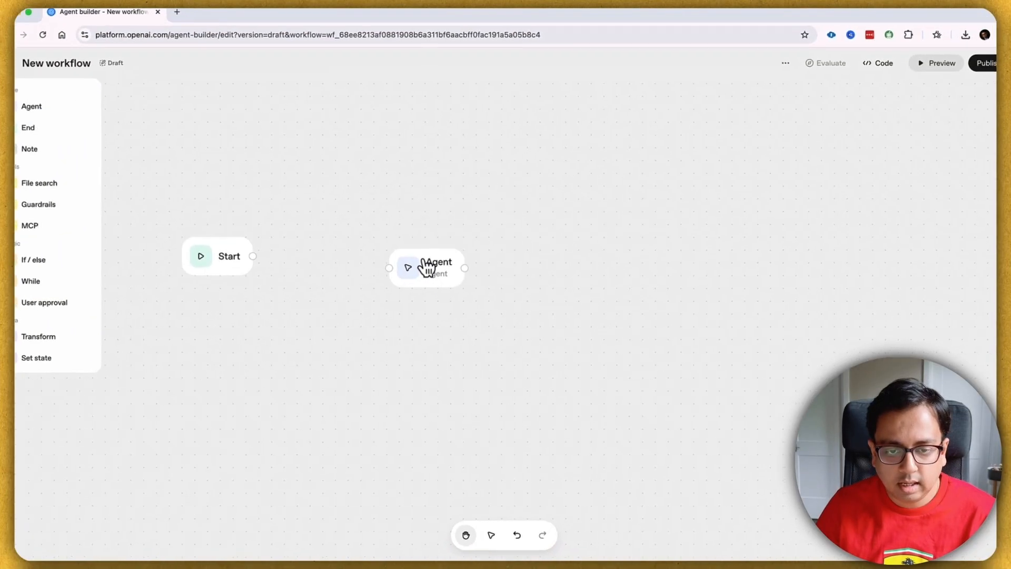
click(439, 269)
drag(871, 98, 819, 107)
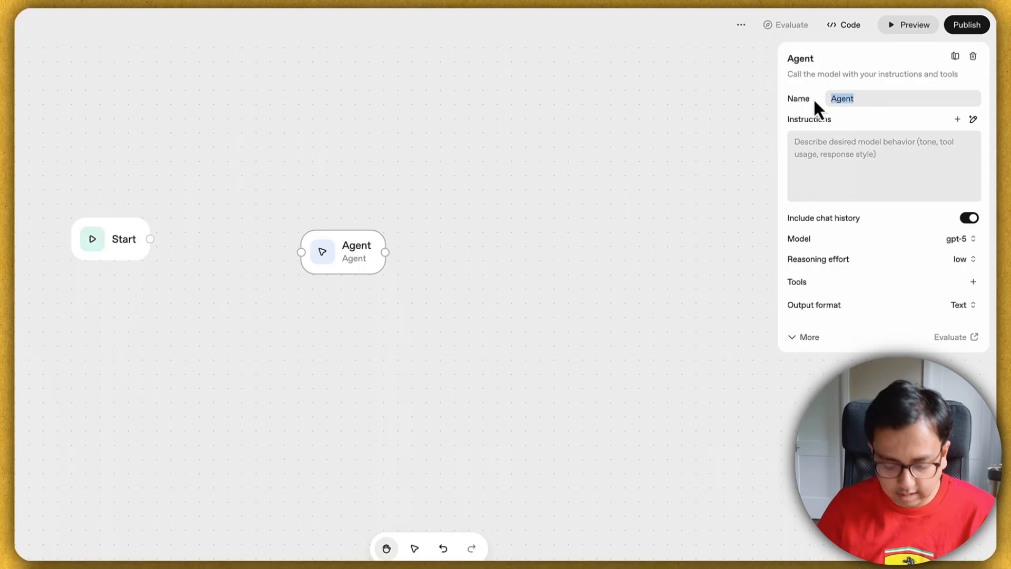
text(Cl)
text(las)
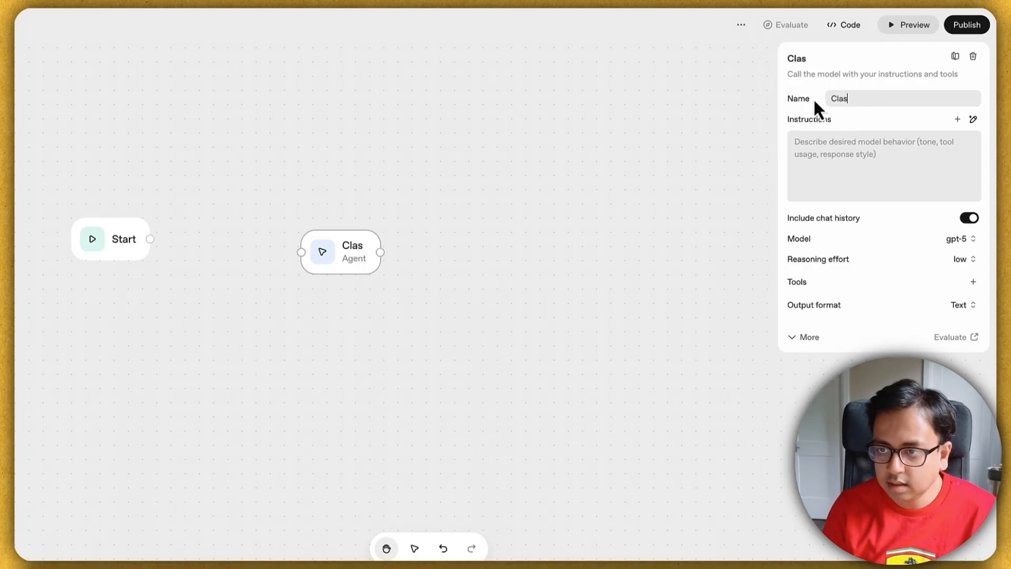
text(sifier Agent)
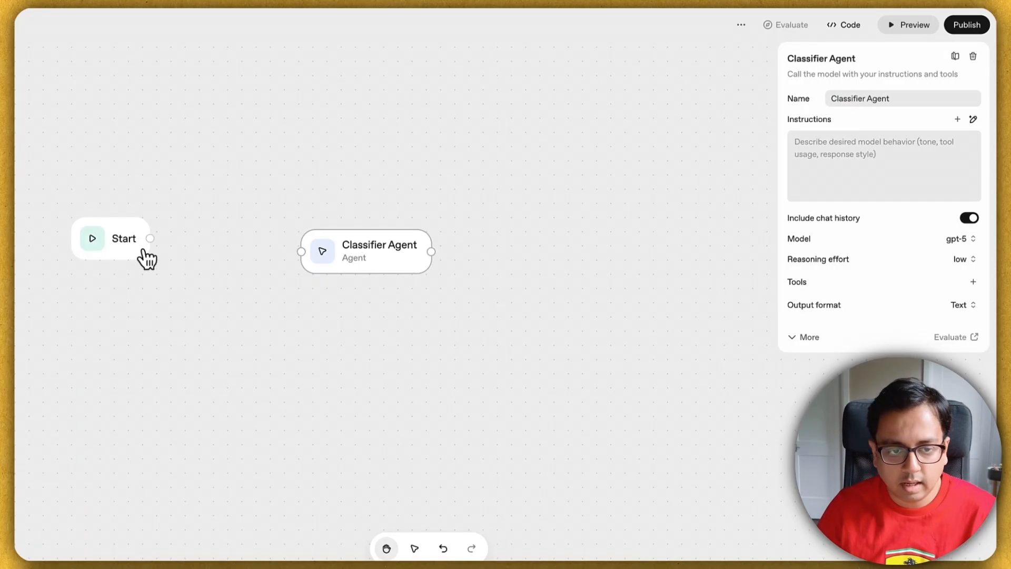
drag(150, 238, 301, 251)
mouse_move(382, 253)
mouse_down()
mouse_move(384, 235)
mouse_move(389, 244)
mouse_up()
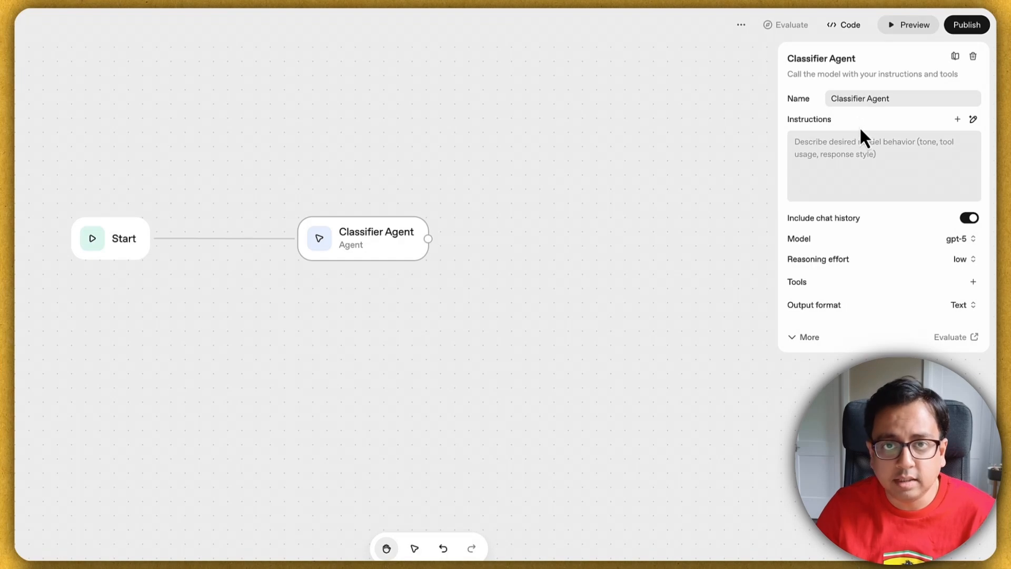
click(828, 156)
Step: Paste the three-category classifier prompt, set output format to JSON, and add a schema property
key(ctrl+v)
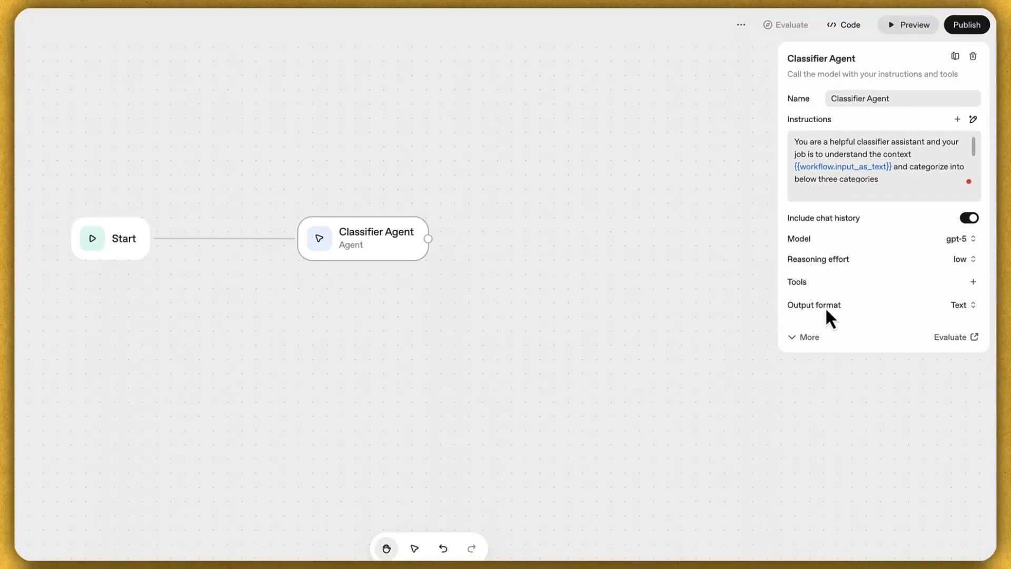
click(963, 309)
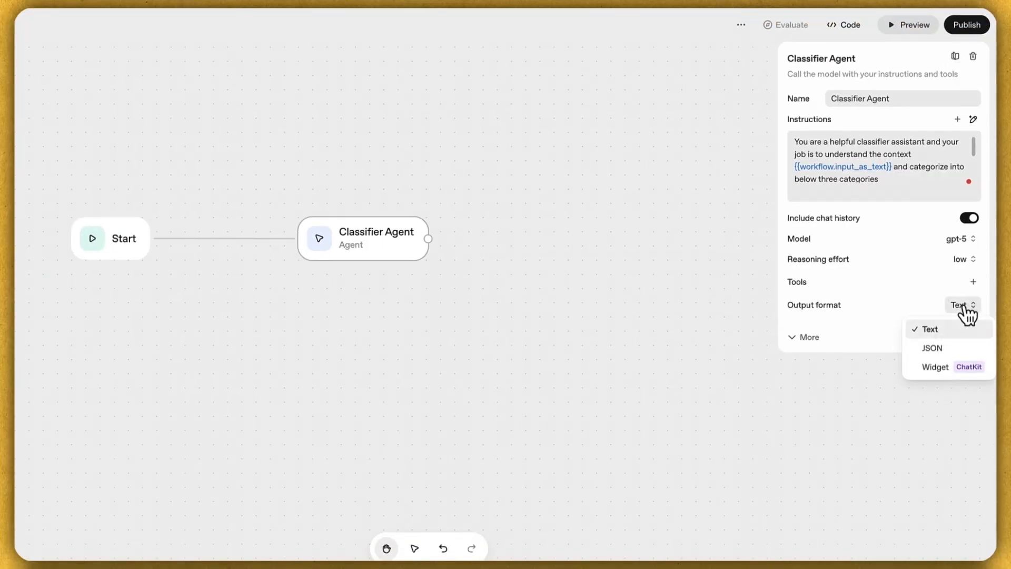
click(943, 350)
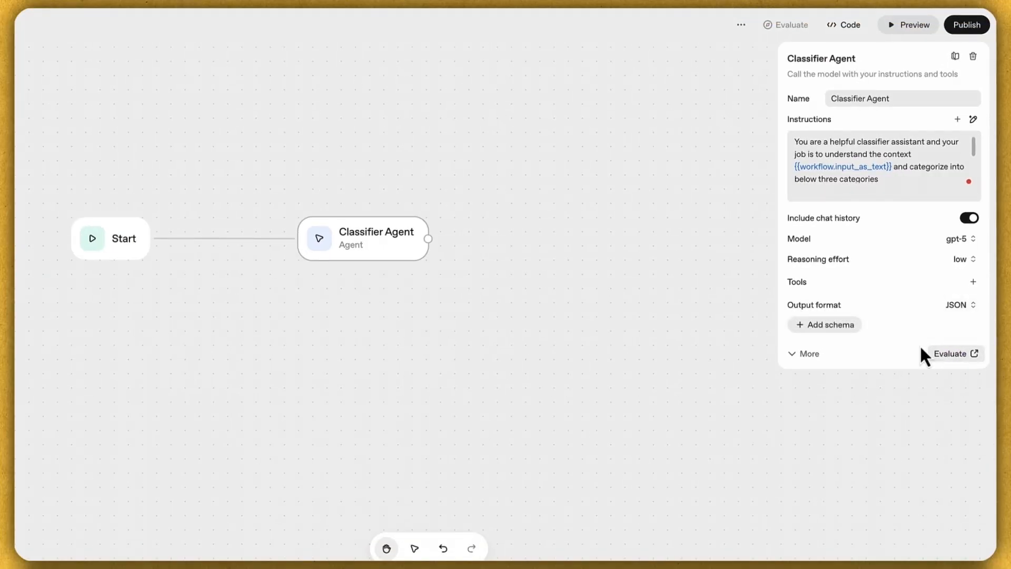
click(832, 331)
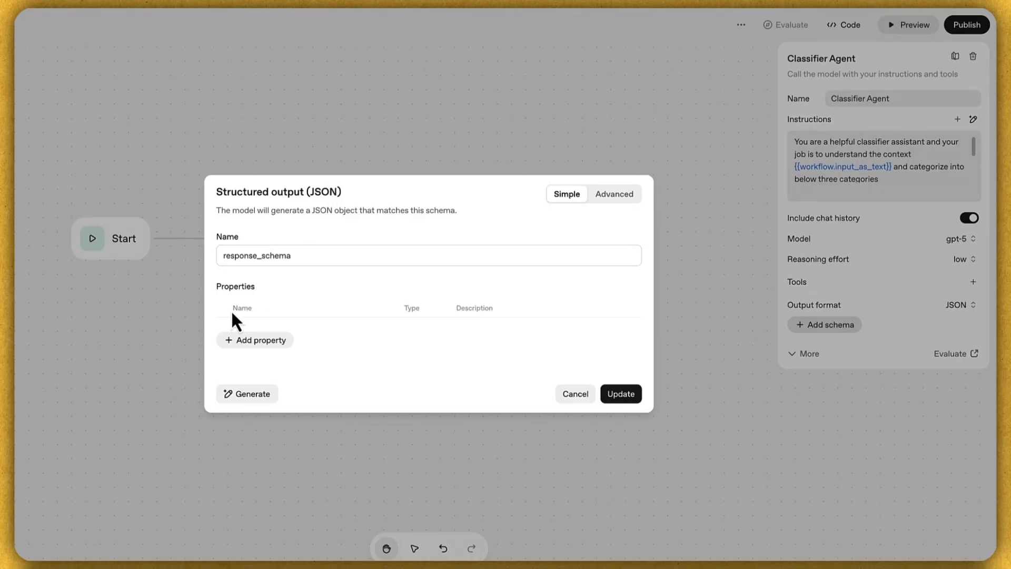
click(257, 342)
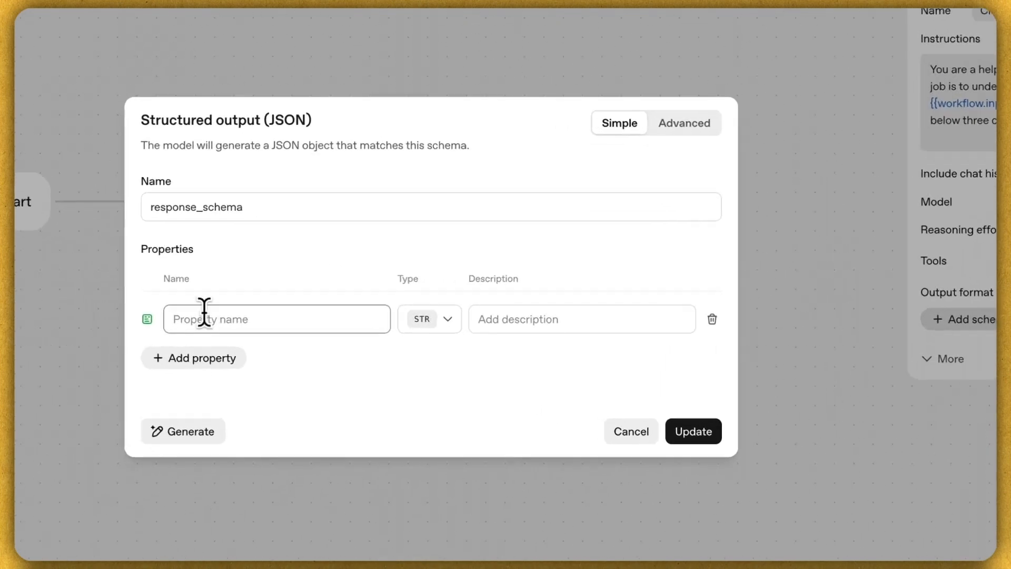
Step: Define an enum query property (weather, flight, itinerary), save the schema, and open Preview
text(query)
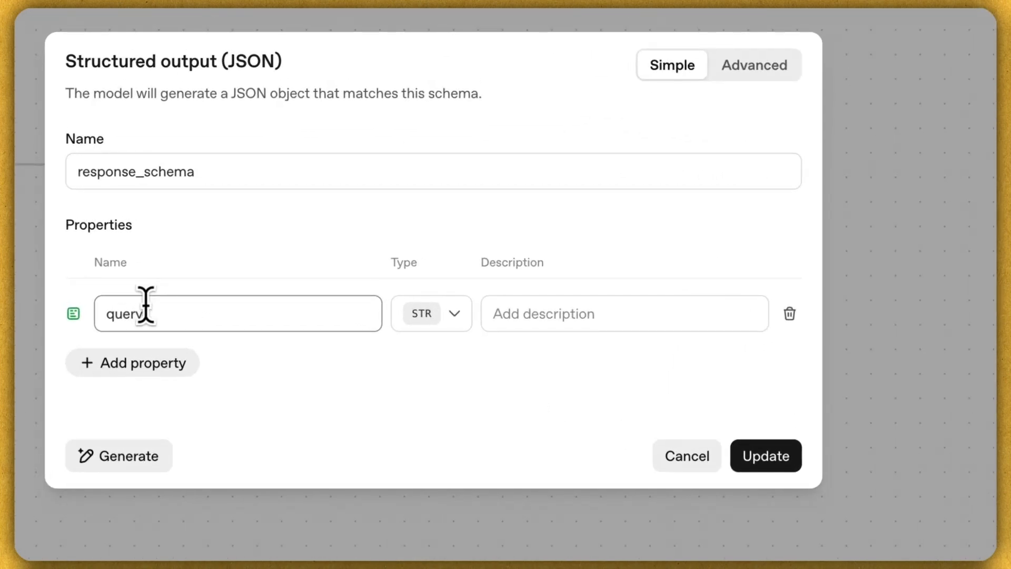
click(462, 323)
click(457, 467)
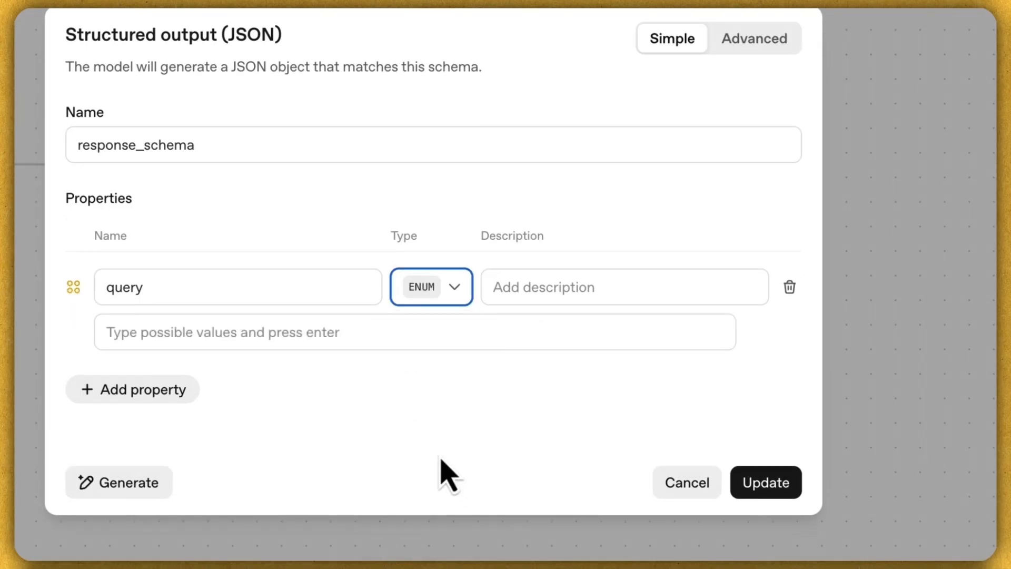
click(196, 333)
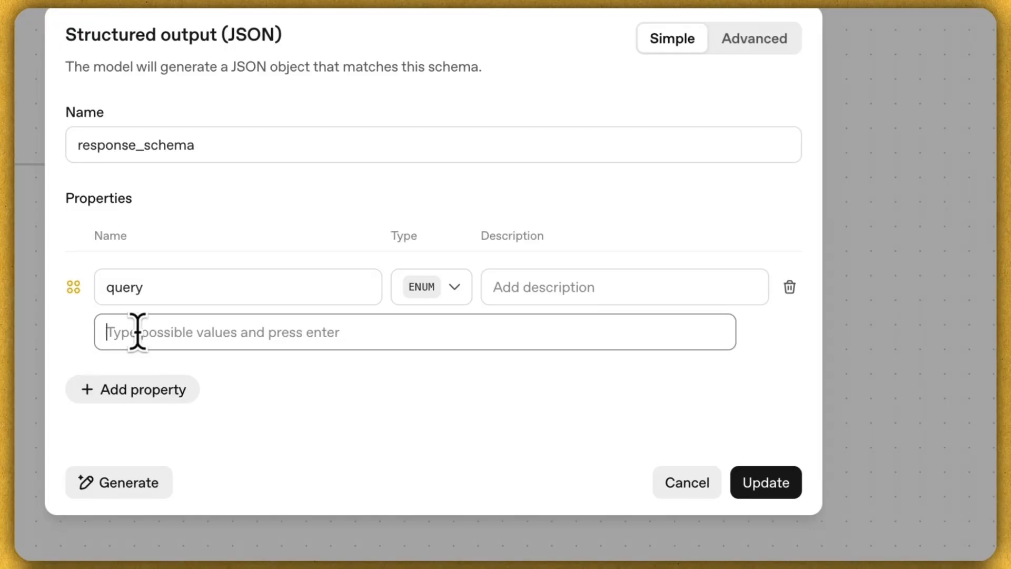
text(weather)
key(Return)
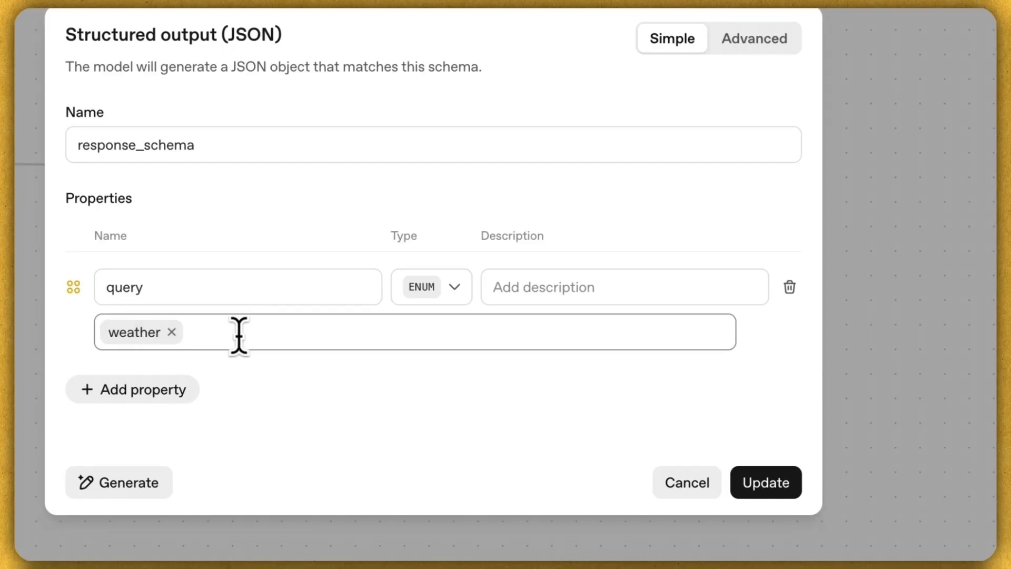
key(Return)
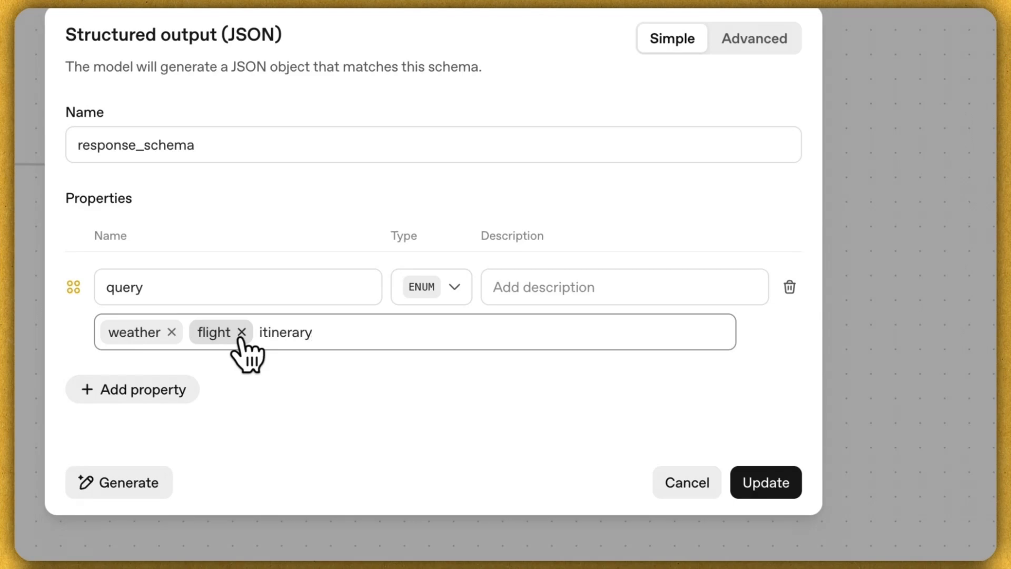
key(Return)
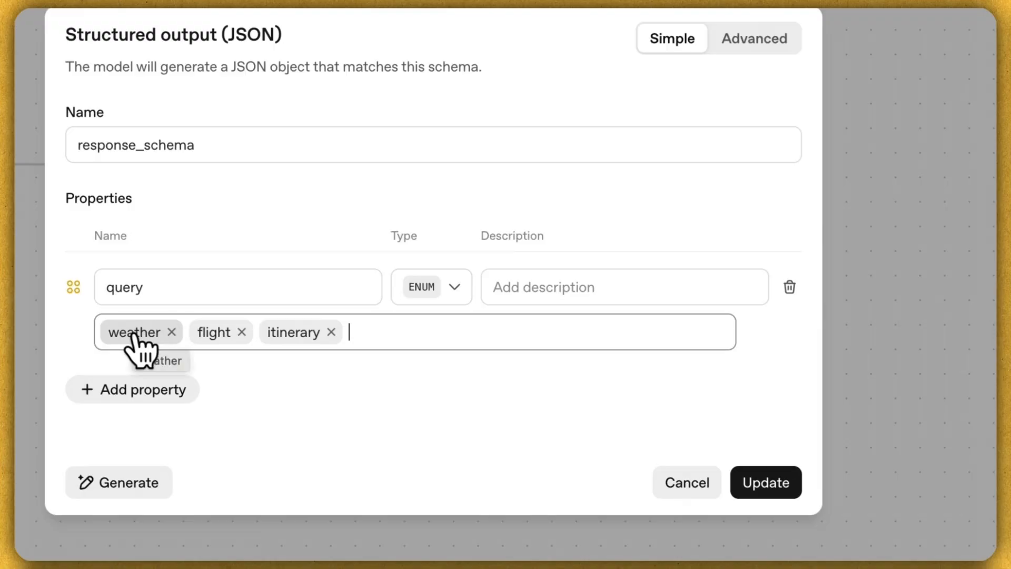
click(730, 473)
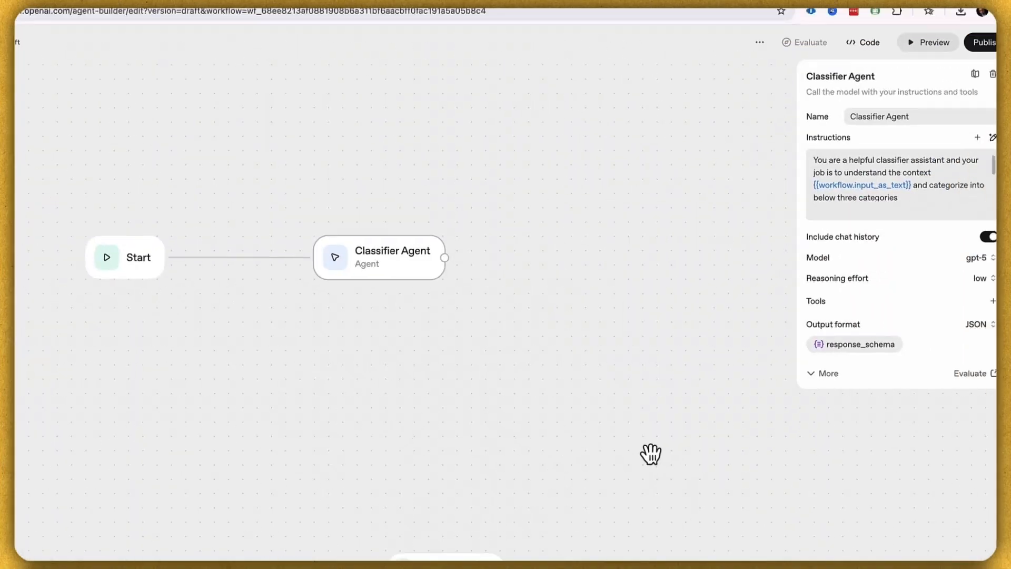
click(554, 386)
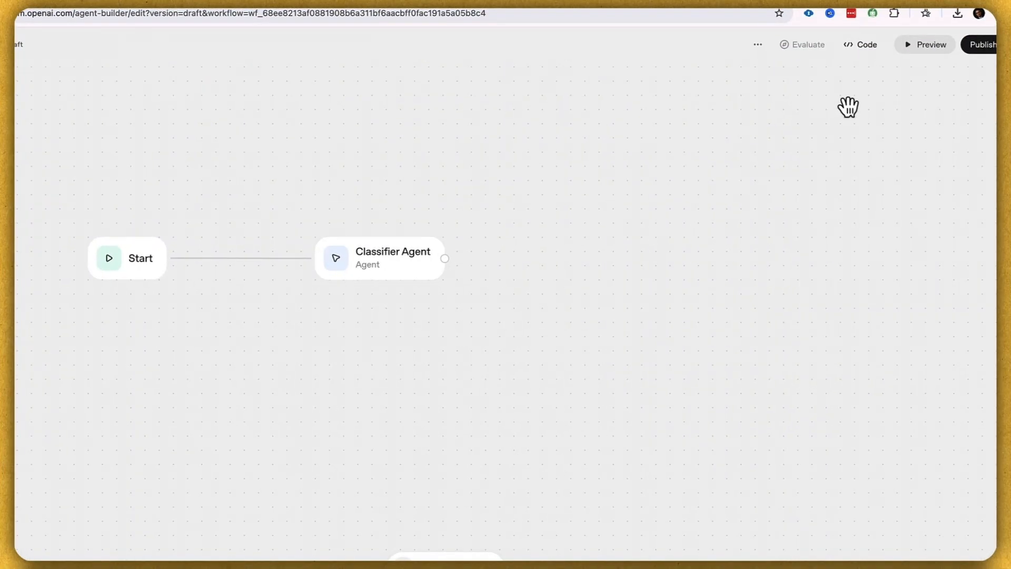
click(929, 47)
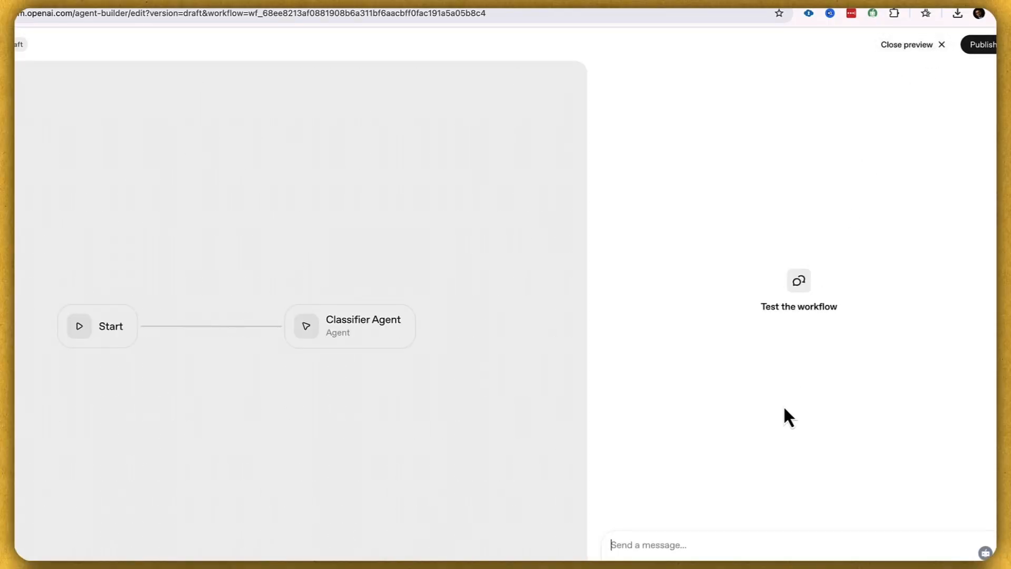
Step: Send a test question about today's weather in Toronto and check its classification
click(652, 546)
text(Wh)
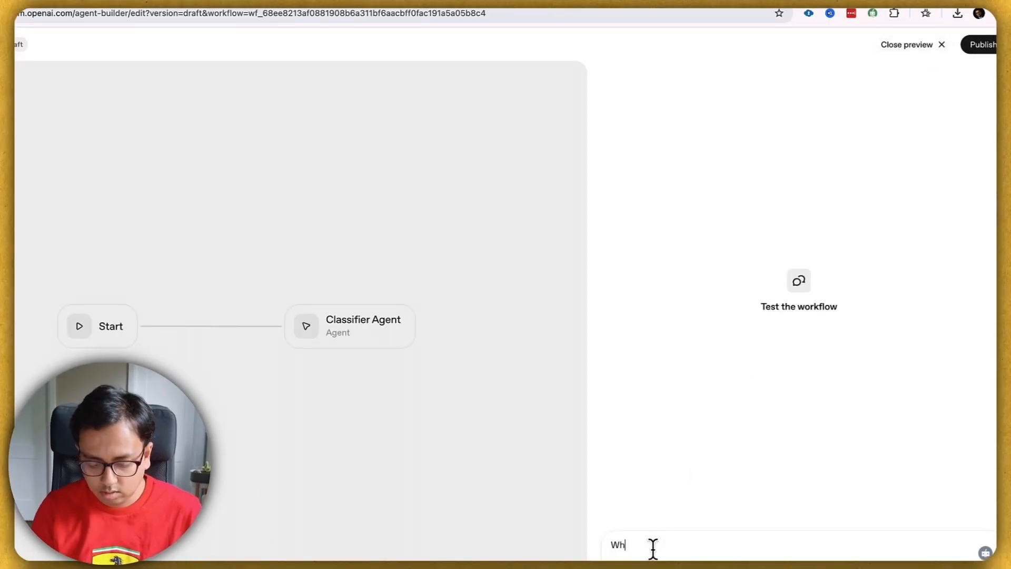
text(at us t)
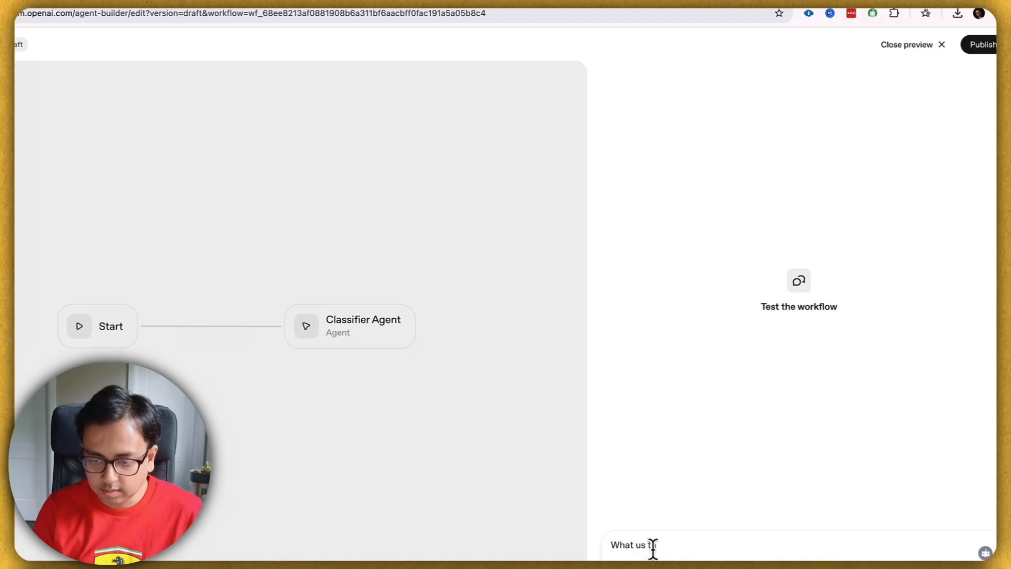
text(he oday)
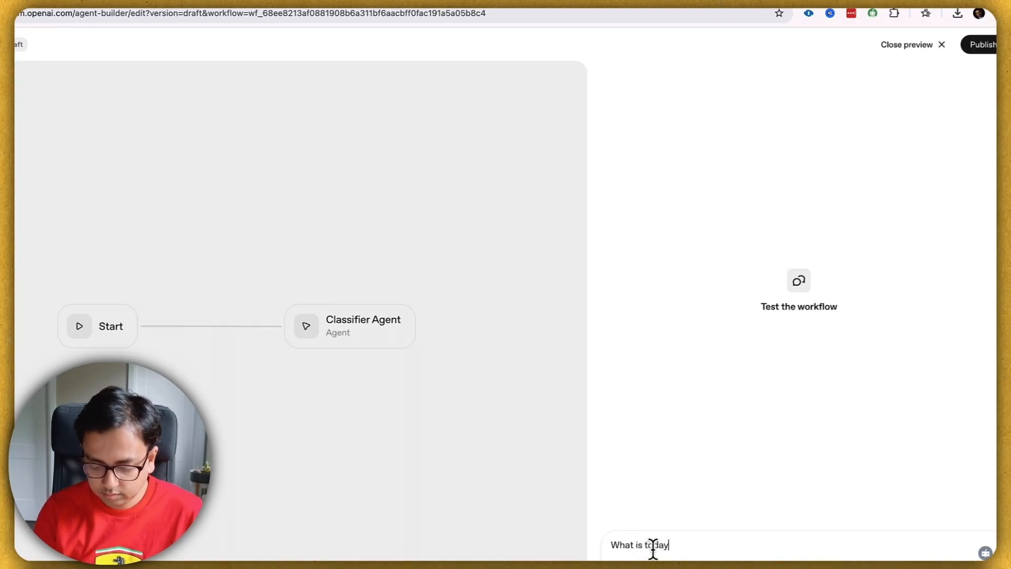
text('s weather)
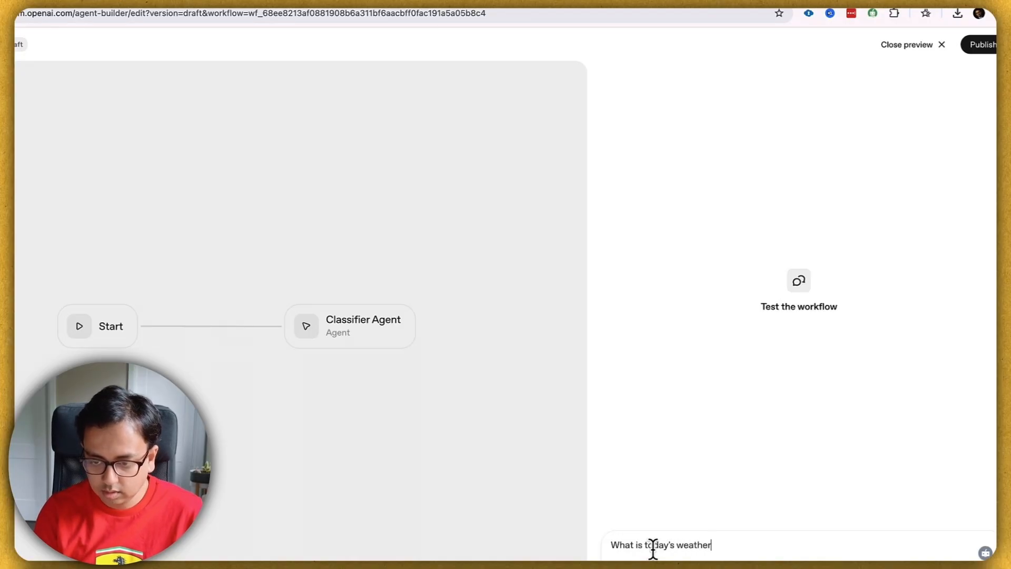
text( in Toronto?)
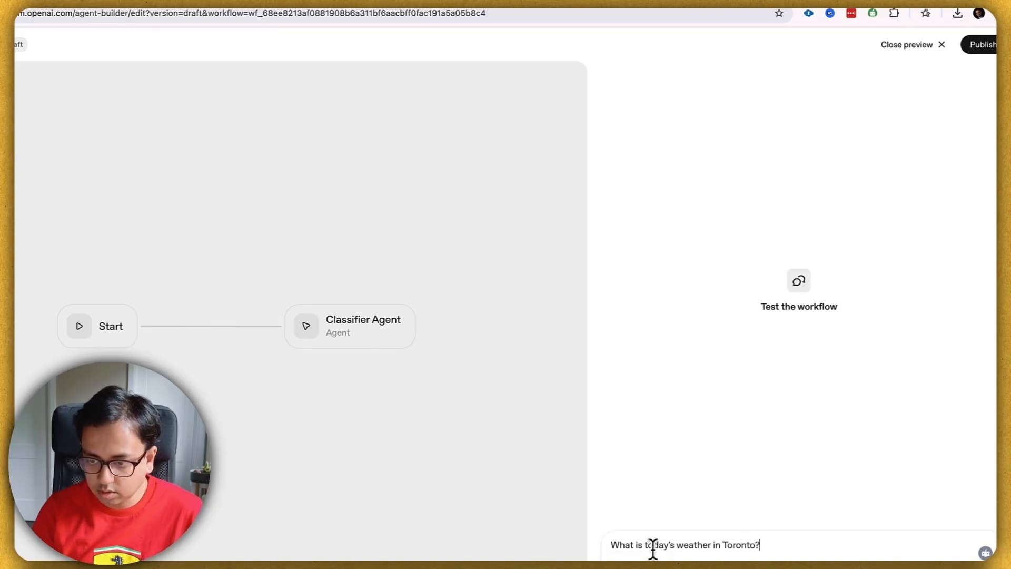
key(Return)
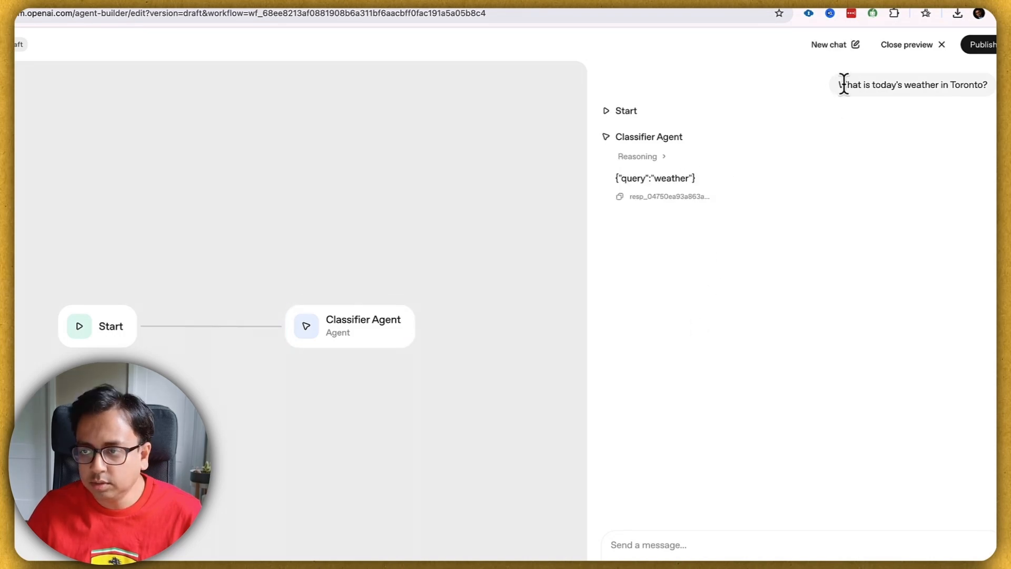
drag(840, 84, 968, 87)
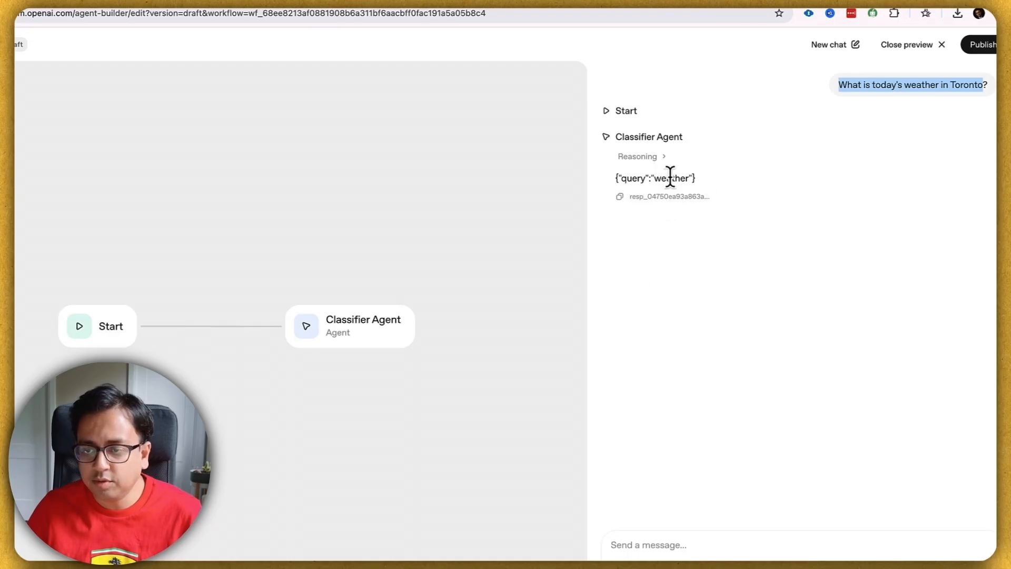
Step: Send test requests for a 7-day Zurich travel plan and Zurich flight options
click(641, 542)
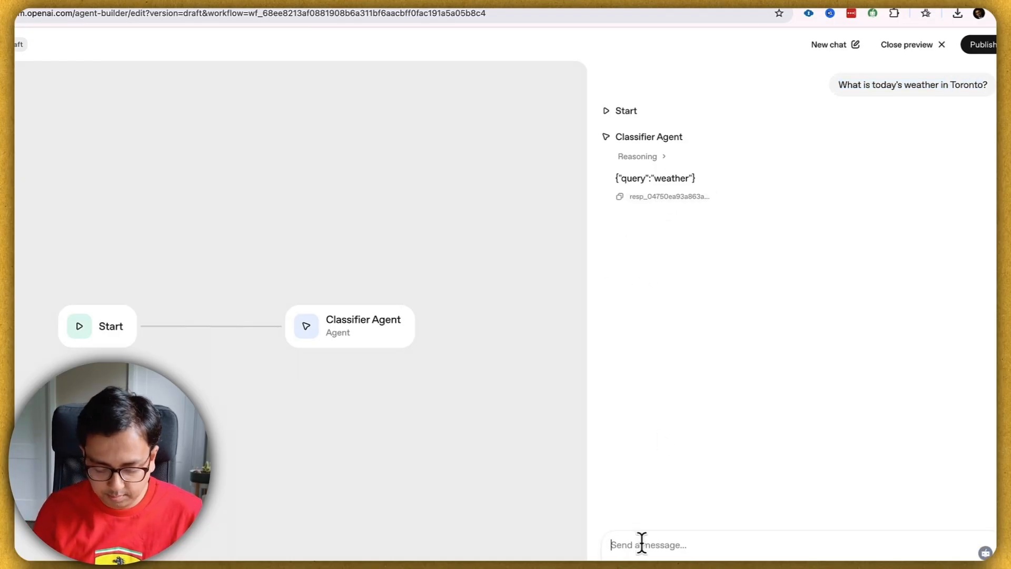
text(Ca)
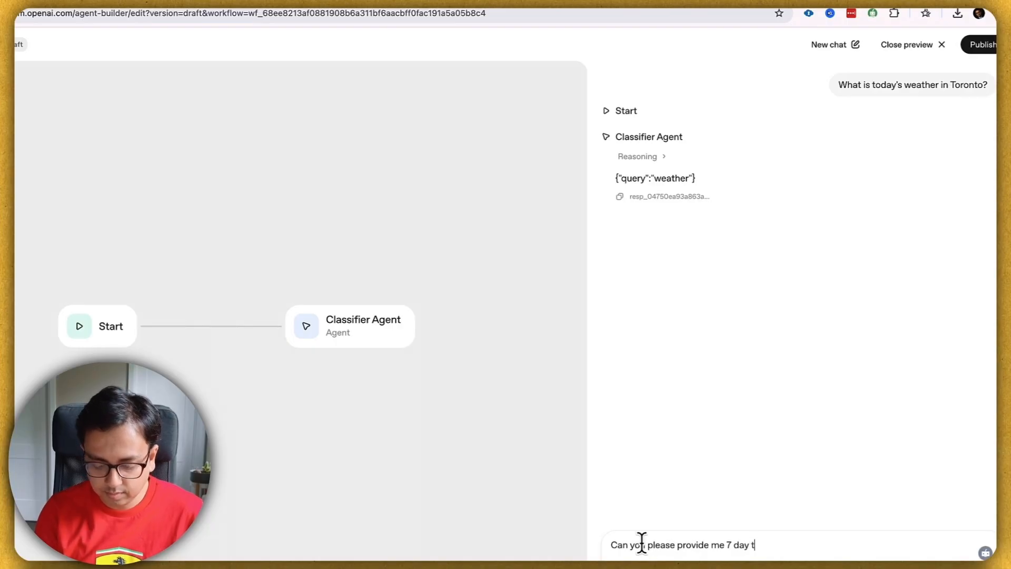
text(ravel plan for Zurich?)
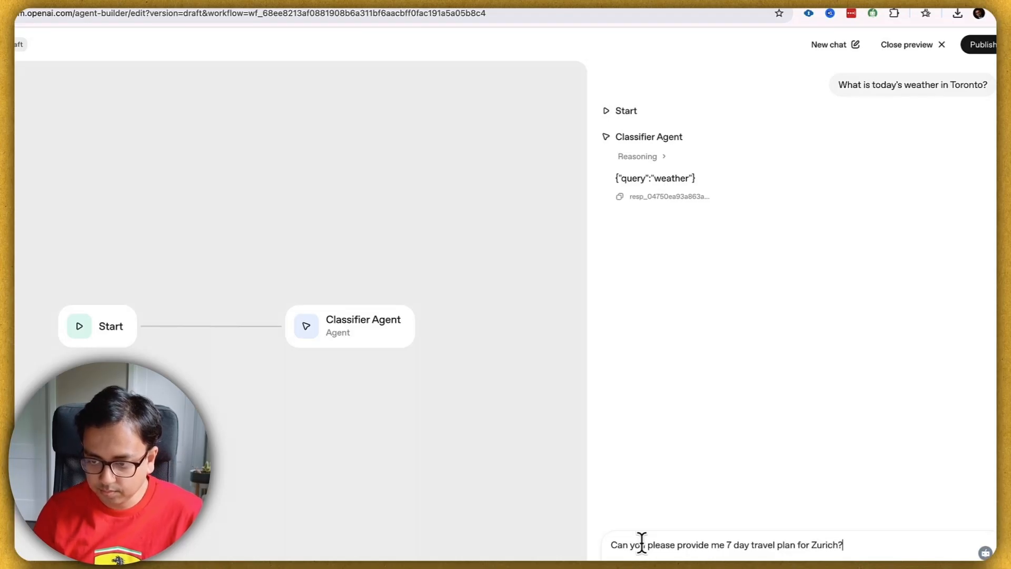
key(Return)
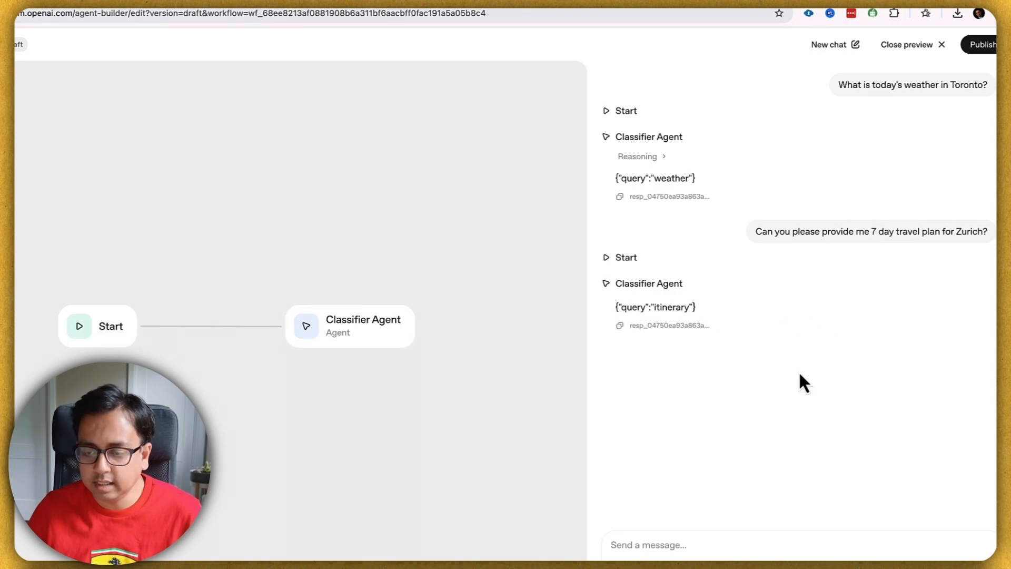
text(Can you please provide m)
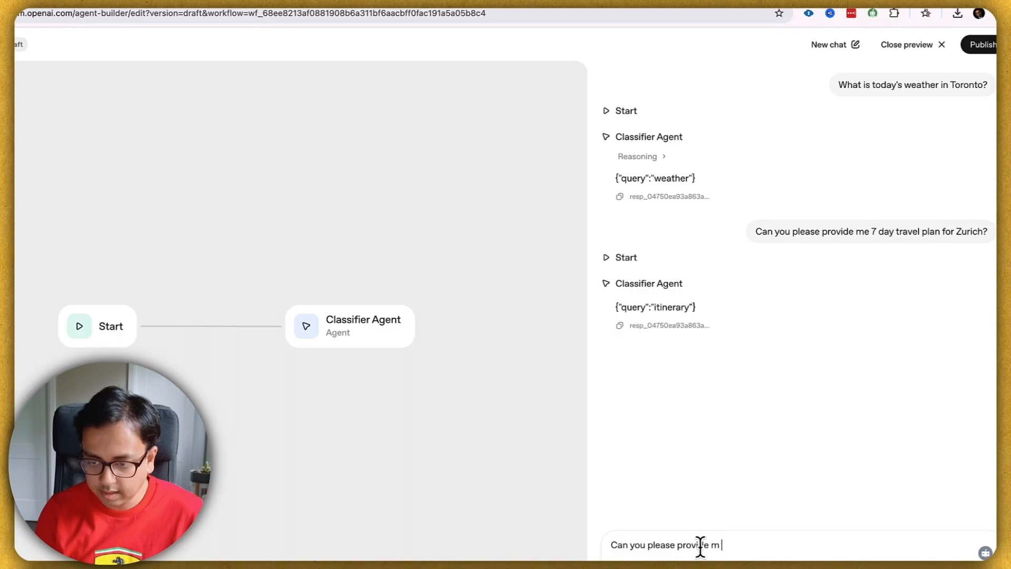
text(e the fligh)
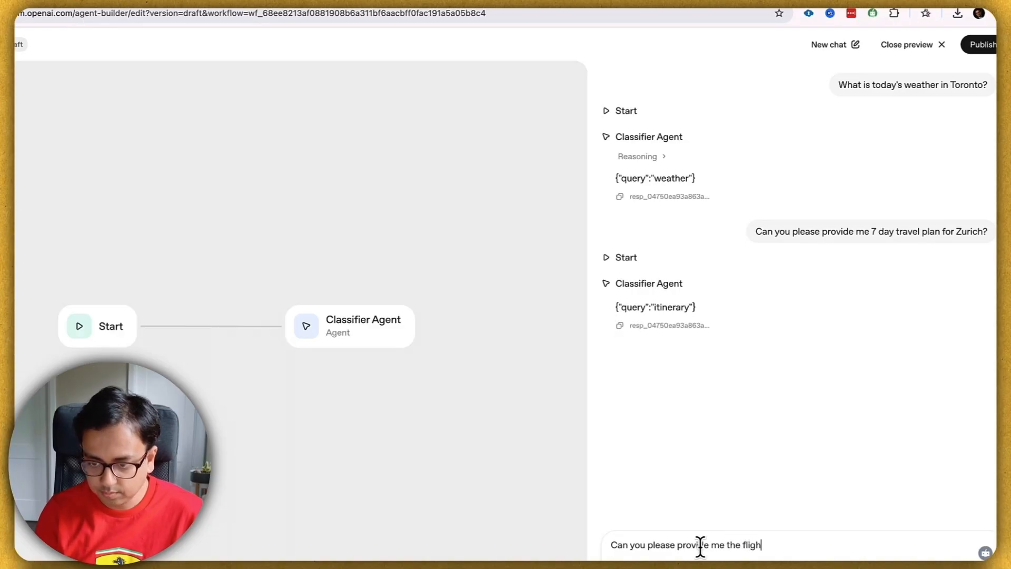
text(t option between Zurich)
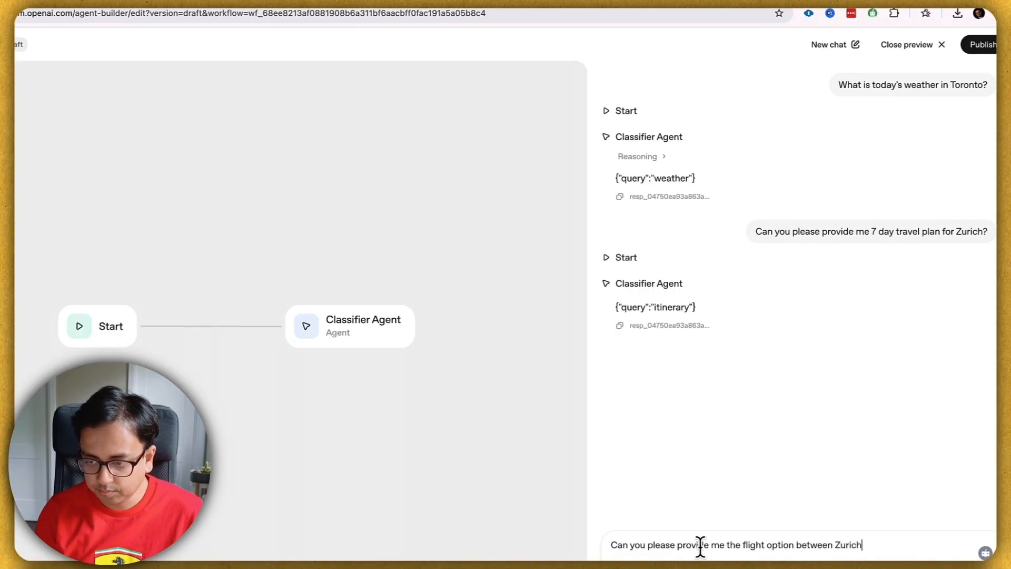
text( and Delhi?)
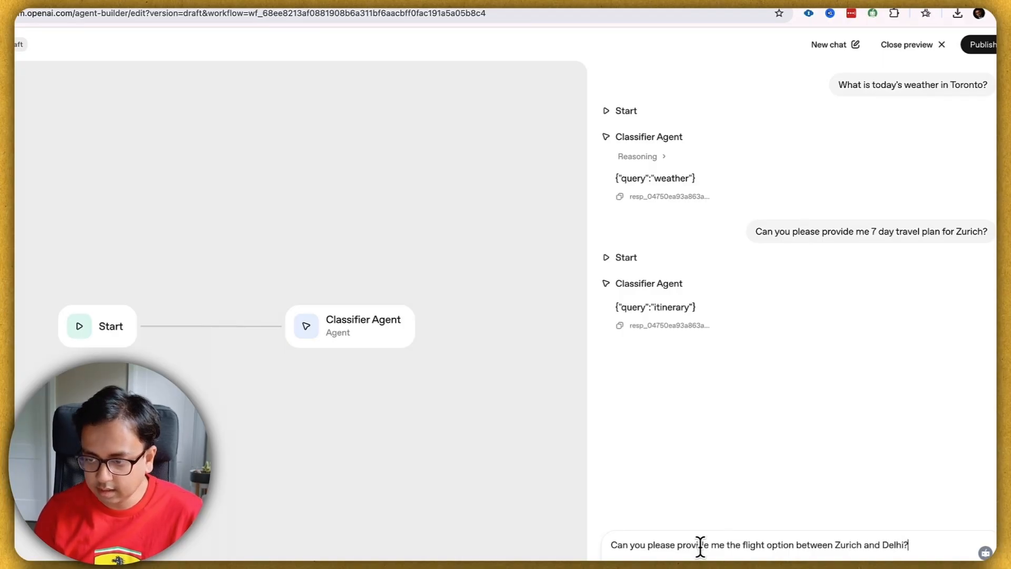
key(Return)
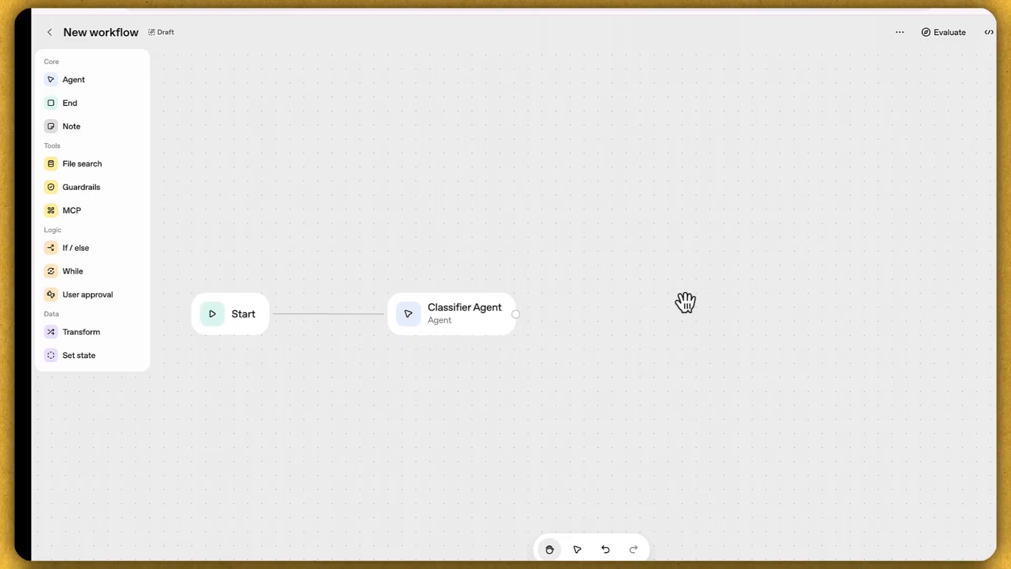
Step: Add an If / else node and connect the Classifier Agent to it
mouse_move(72, 248)
mouse_down()
mouse_move(642, 289)
mouse_move(638, 302)
mouse_up()
drag(515, 315, 635, 353)
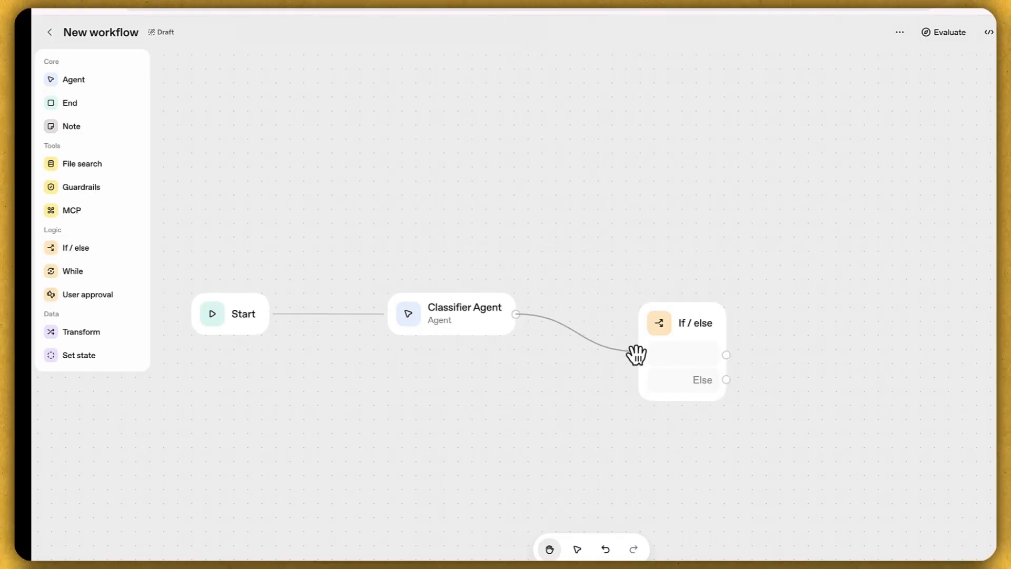
click(700, 329)
Step: Name the first case Weather with condition input.output_parsed.query == "weather"
click(837, 138)
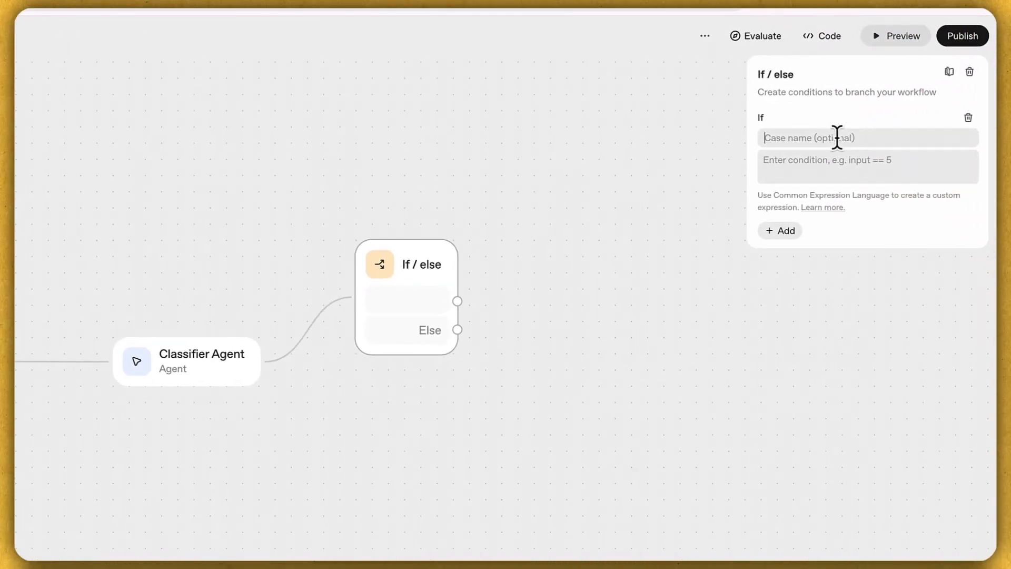
text(Weather)
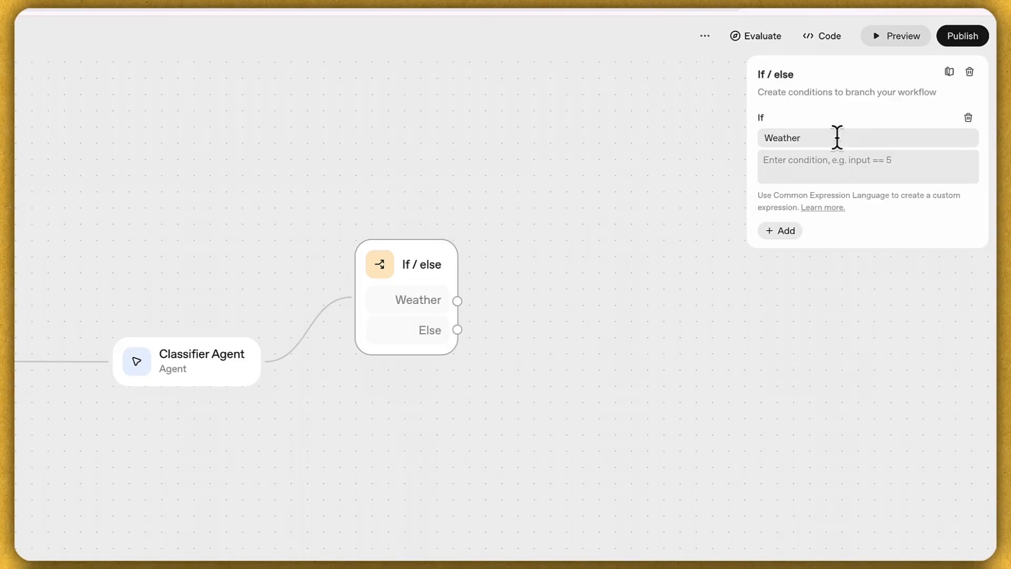
click(830, 160)
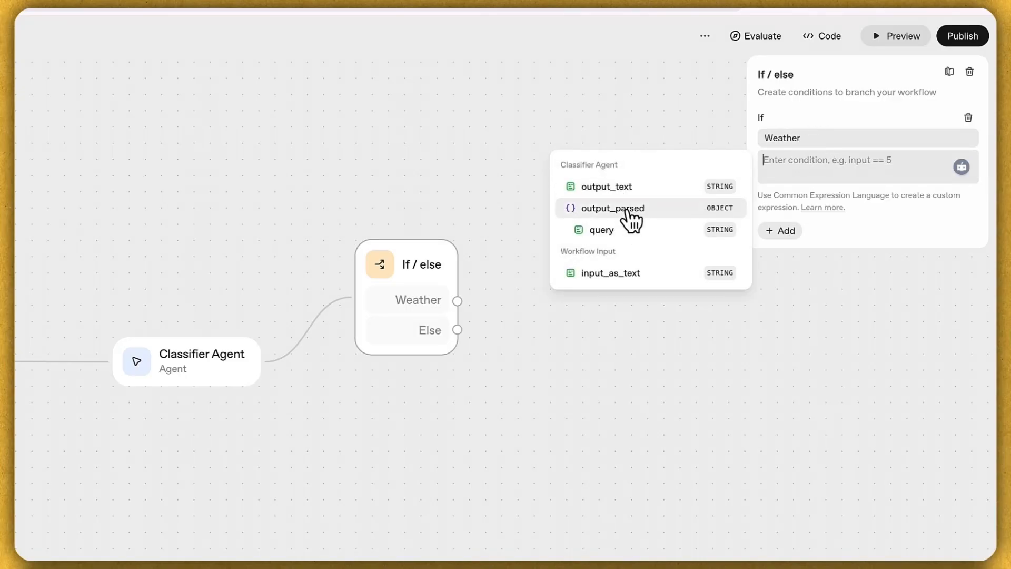
click(624, 230)
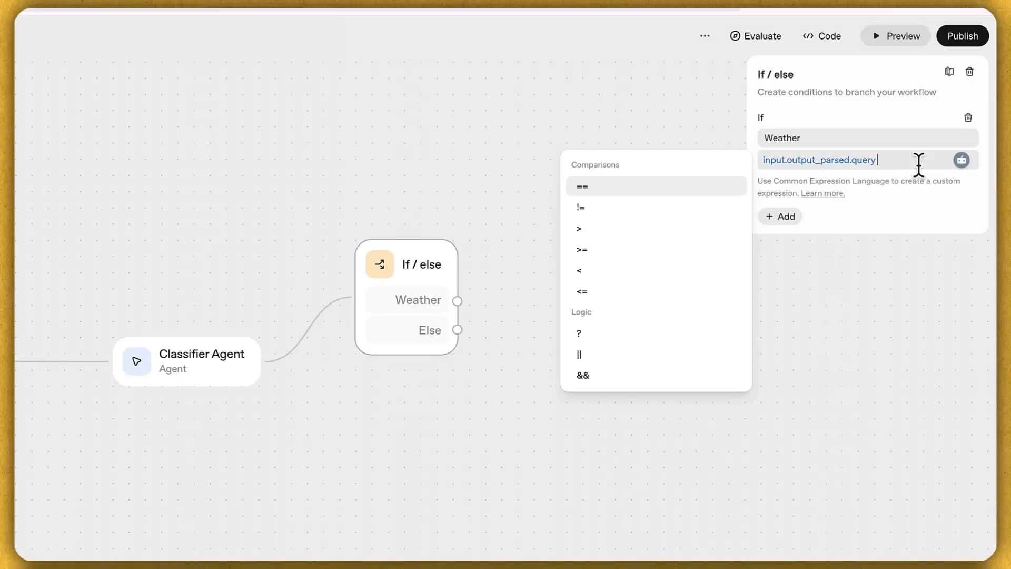
key(Return)
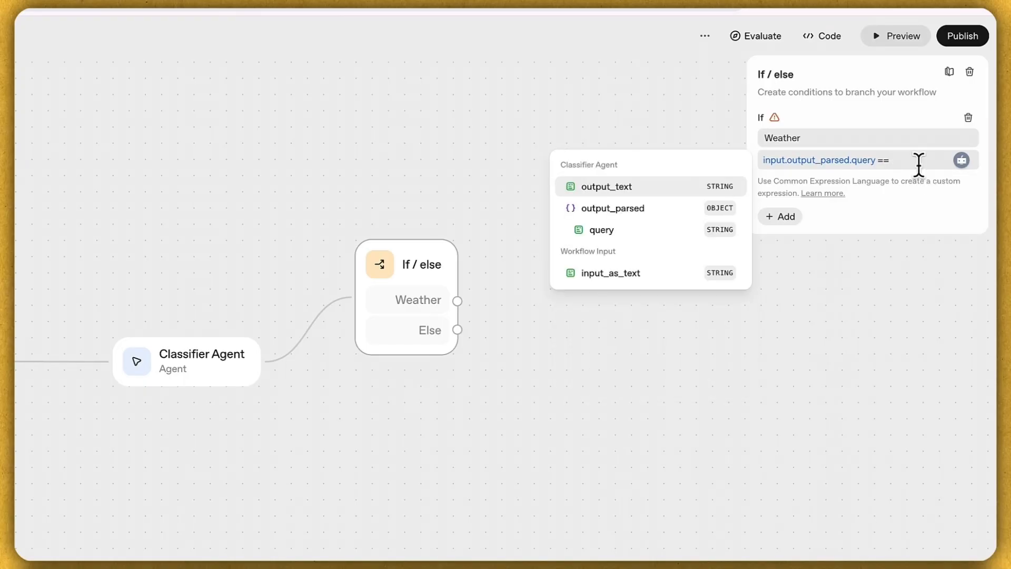
text(we)
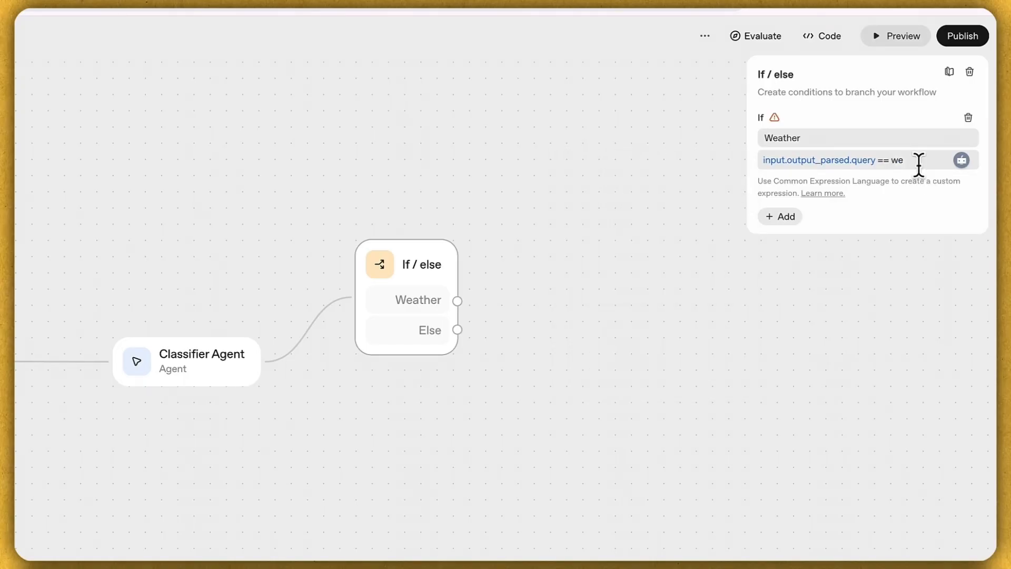
key(BackSpace)
key(BackSpace)
text("weather")
click(668, 203)
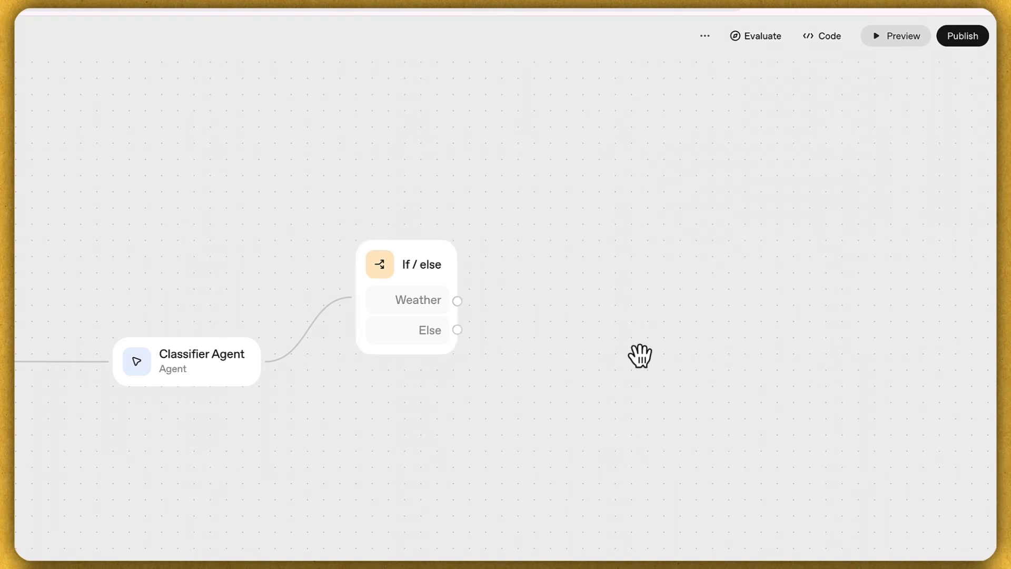
Step: Review the Classifier Agent's output schema without changes, then return to the If / else node
click(216, 377)
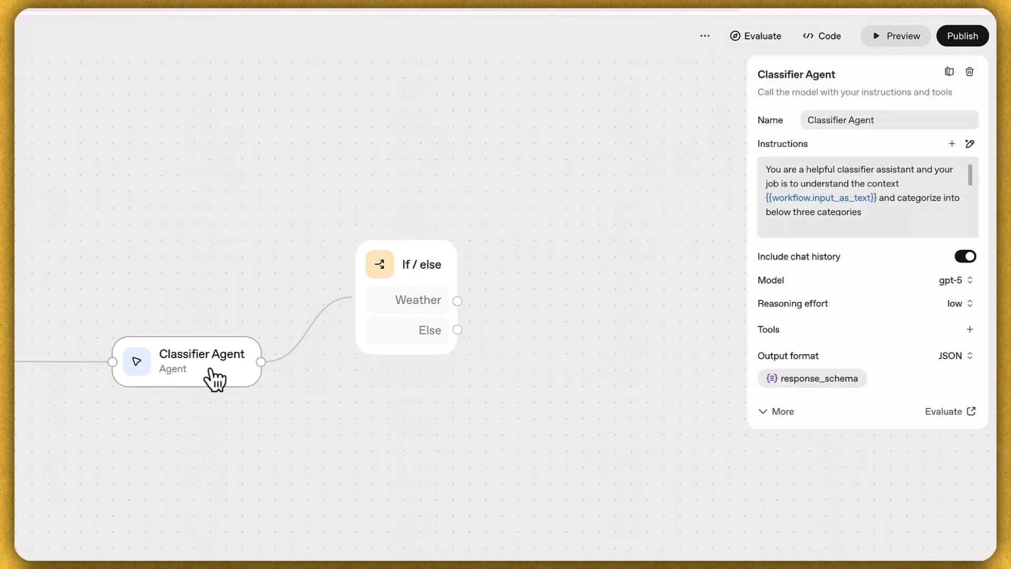
click(839, 378)
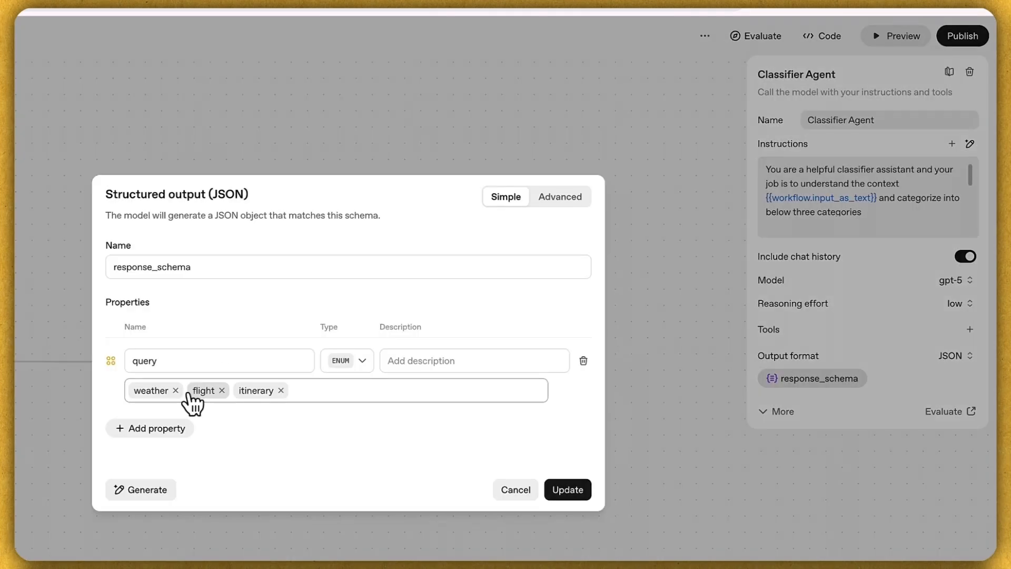
click(516, 491)
click(413, 341)
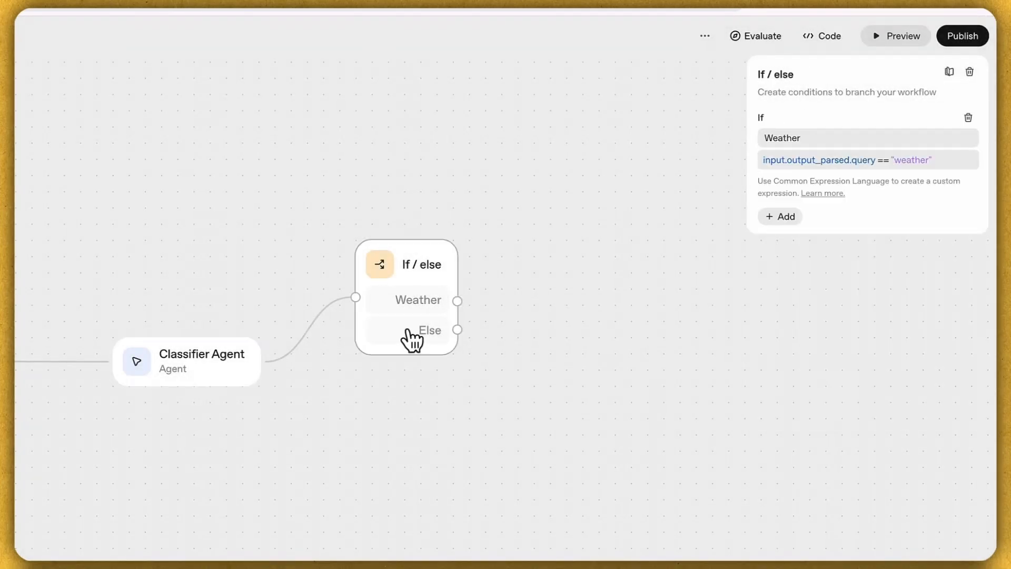
Step: Add an Itinerary case with condition input.output_parsed.query == "itinerary"
click(780, 216)
click(786, 235)
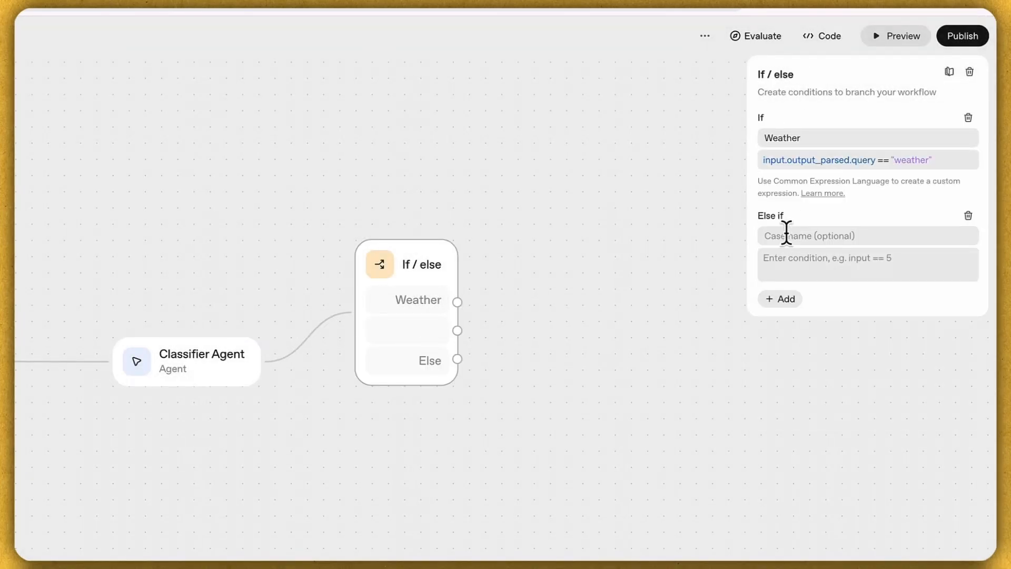
text(Itinerary)
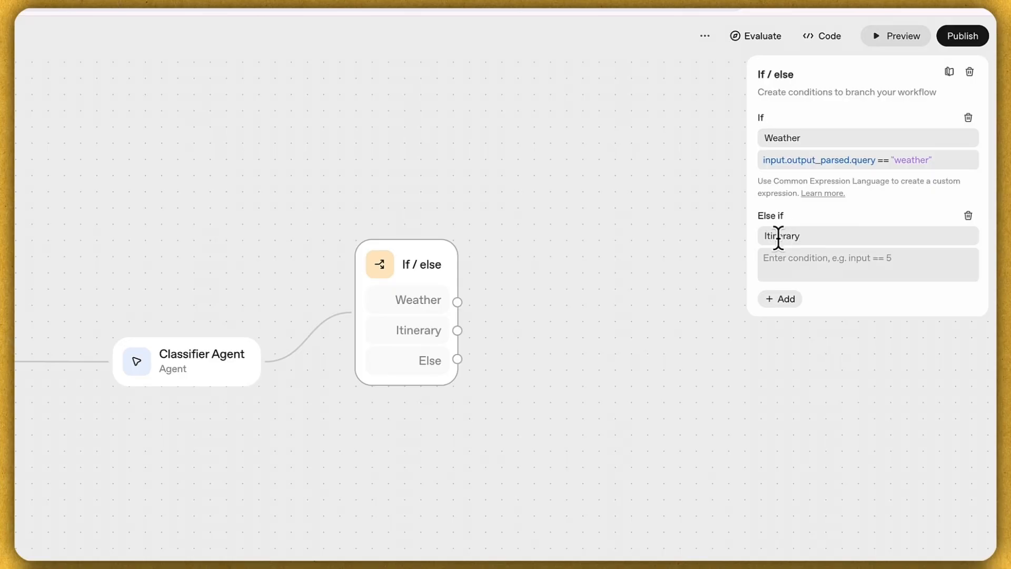
click(790, 265)
click(624, 329)
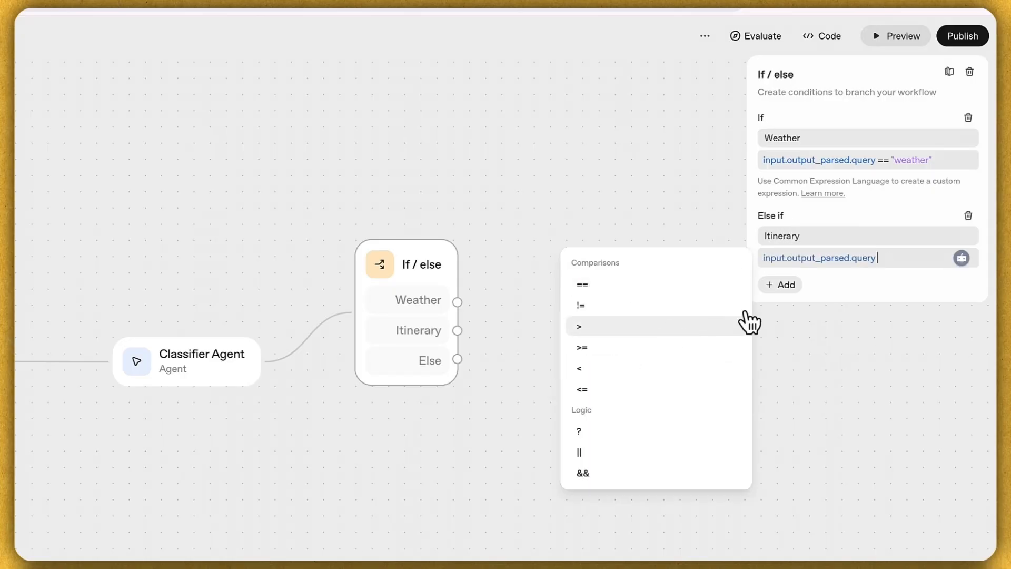
key(Return)
text(")
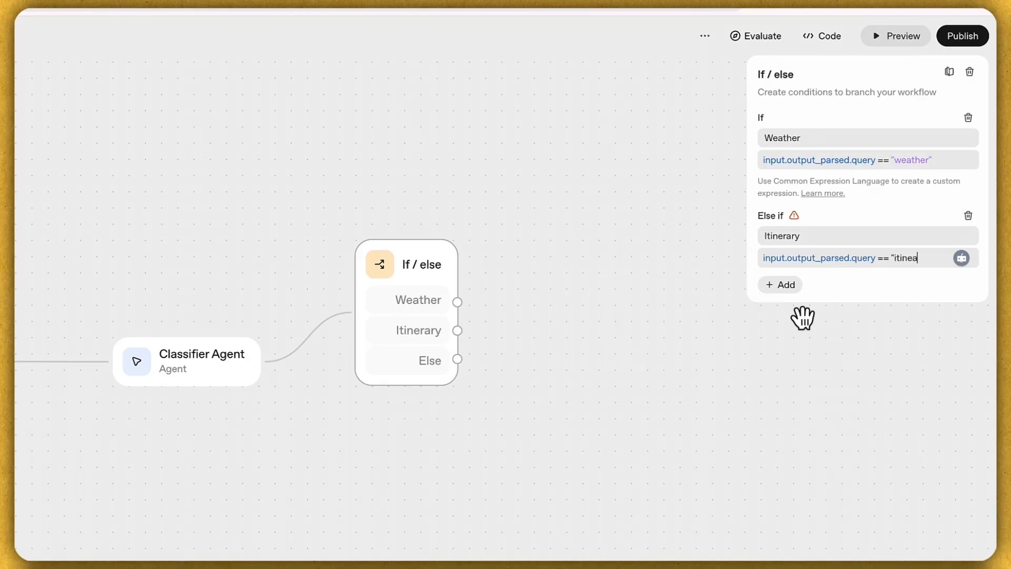
text(itinerary")
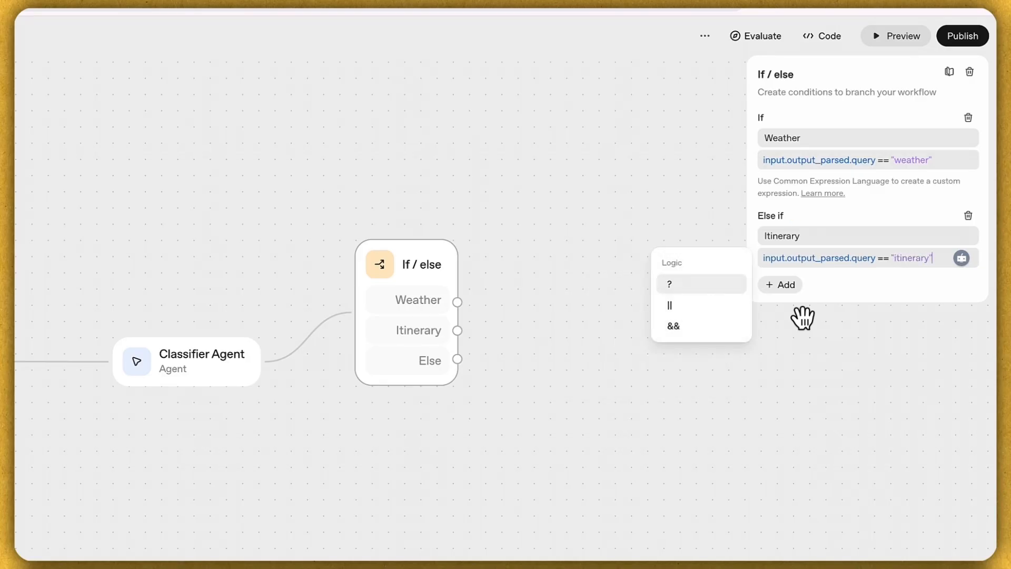
click(845, 296)
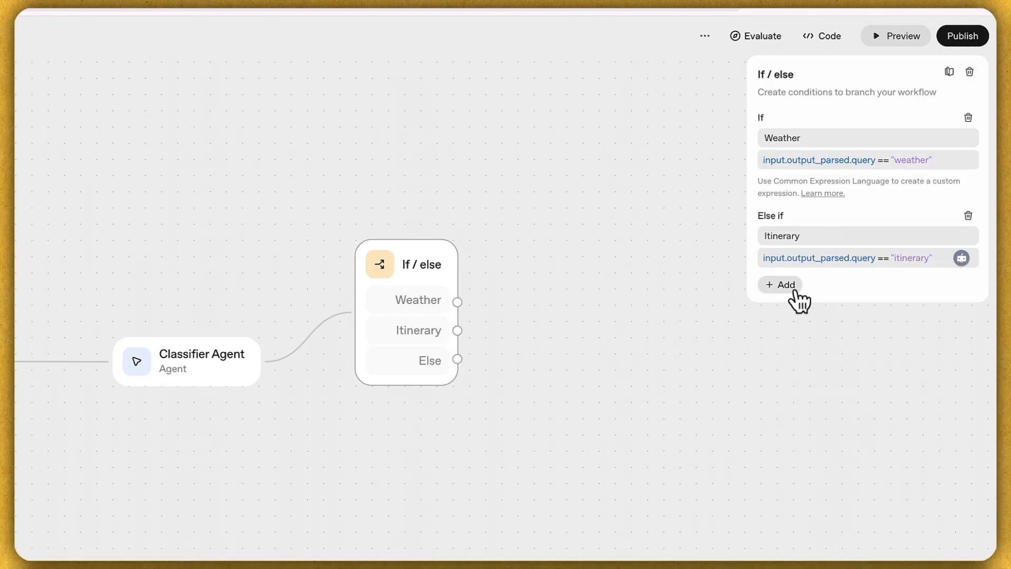
Step: Add a Flight case with condition input.output_parsed.query == "flight"
click(793, 289)
click(790, 304)
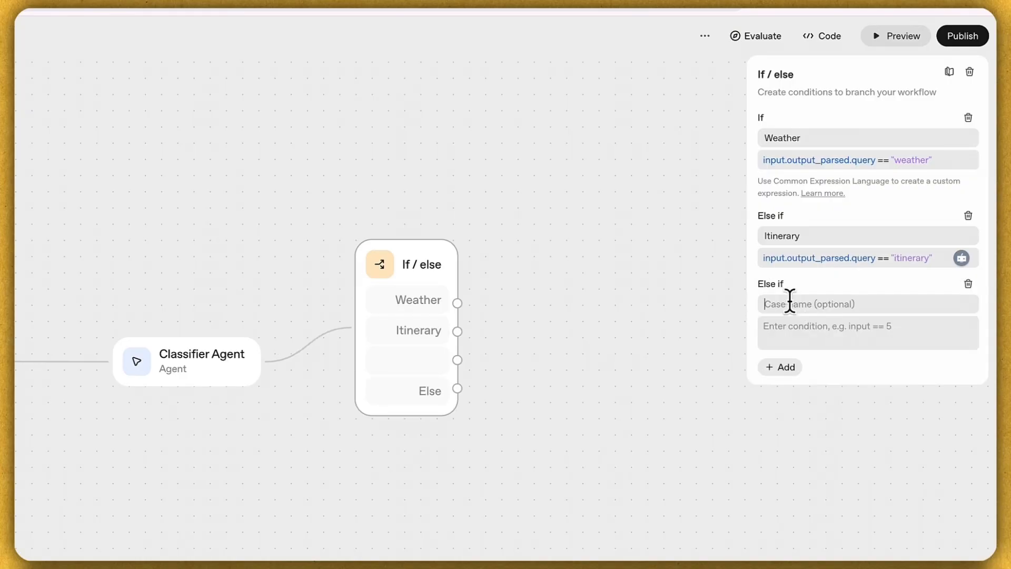
text(Flight)
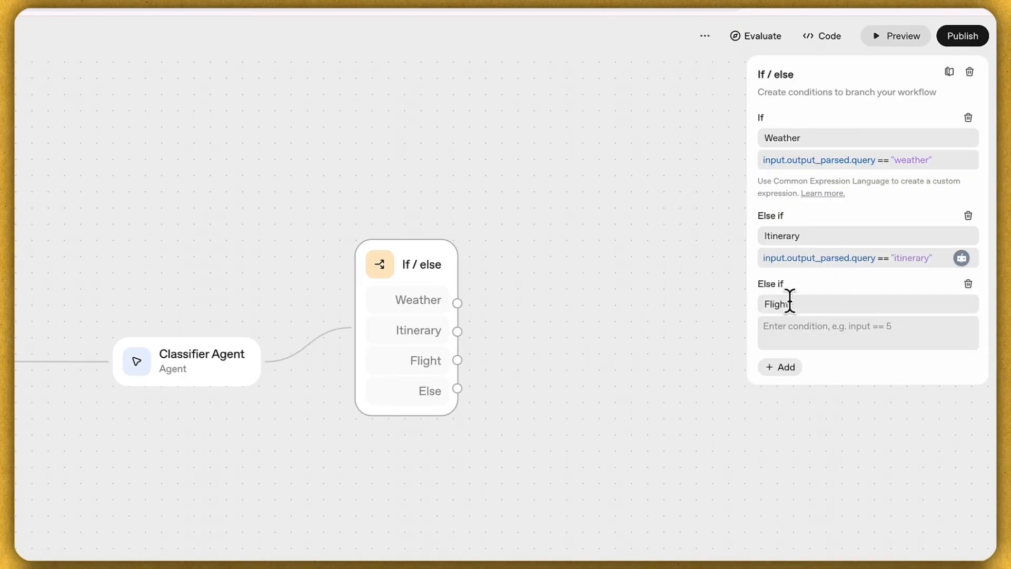
click(806, 327)
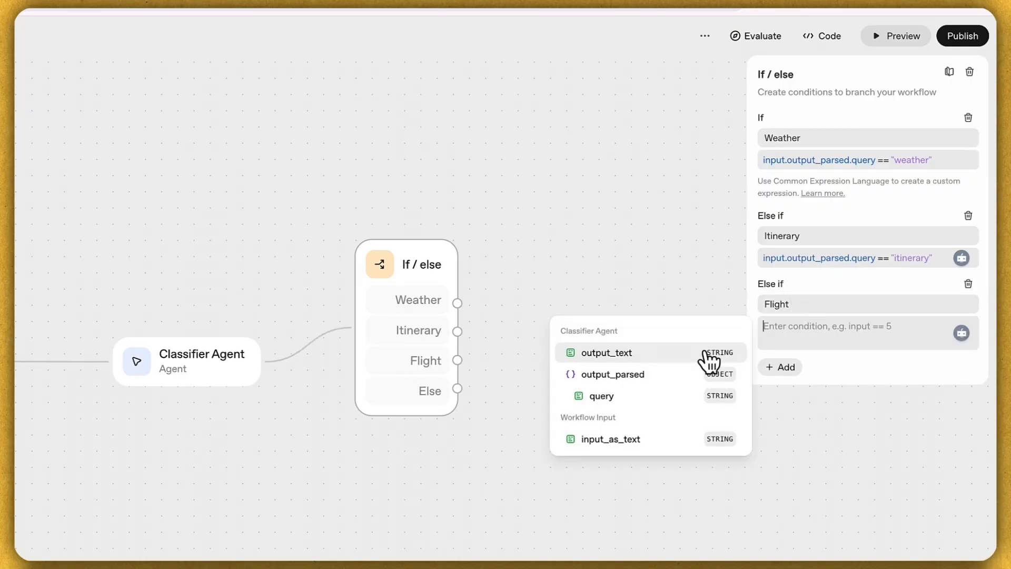
click(625, 397)
key(Up)
key(Return)
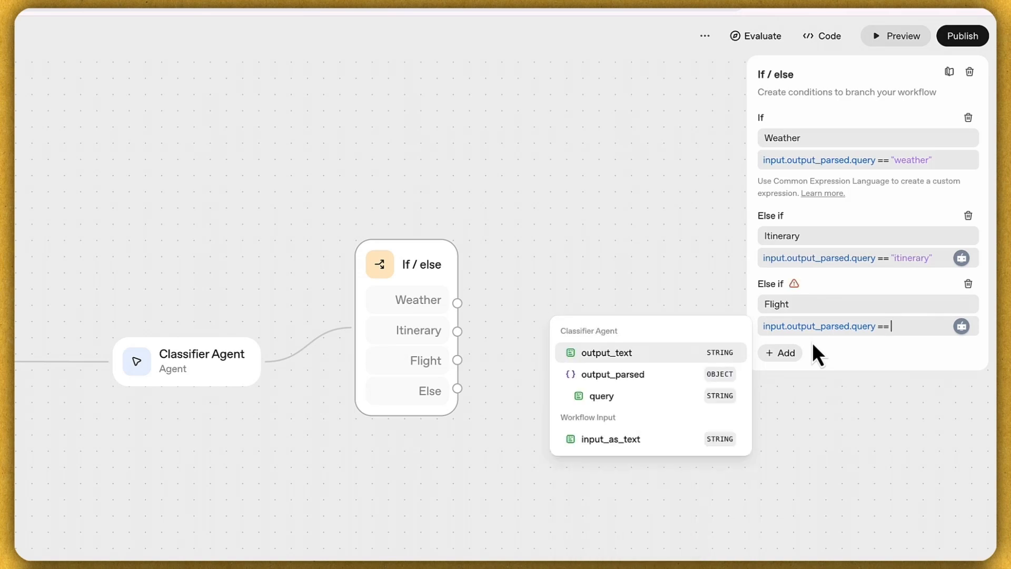
text(")
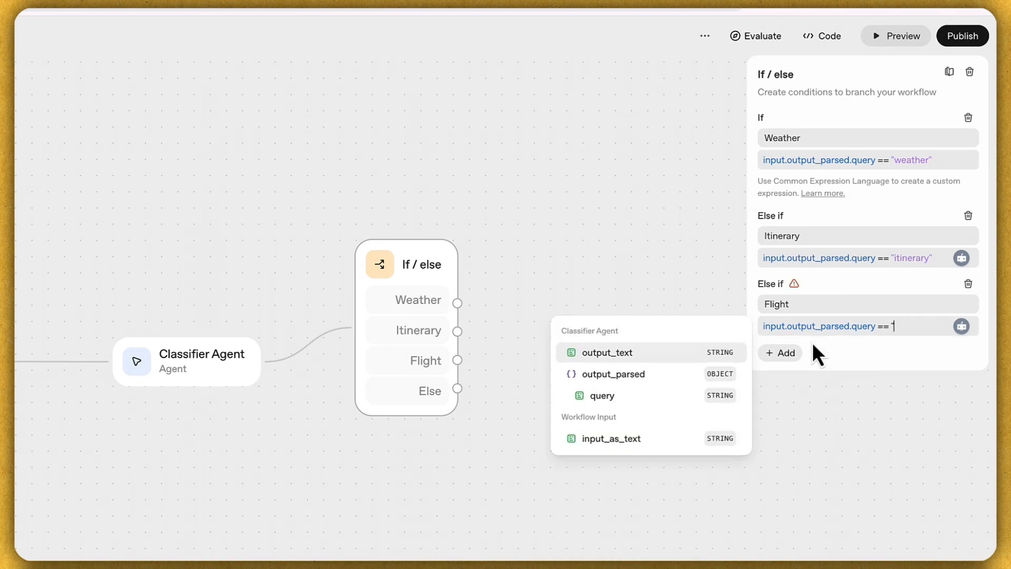
text(flight")
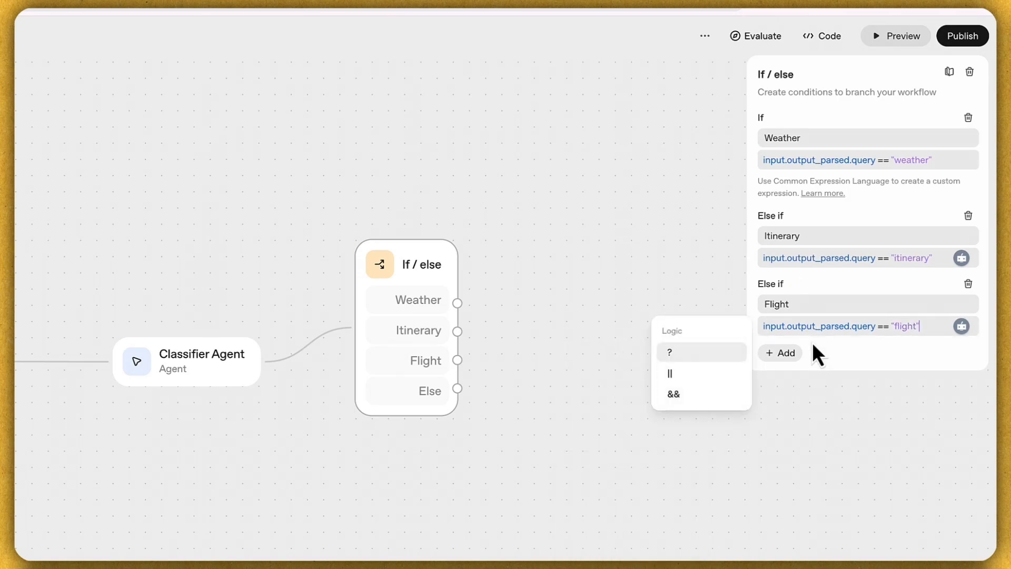
click(726, 303)
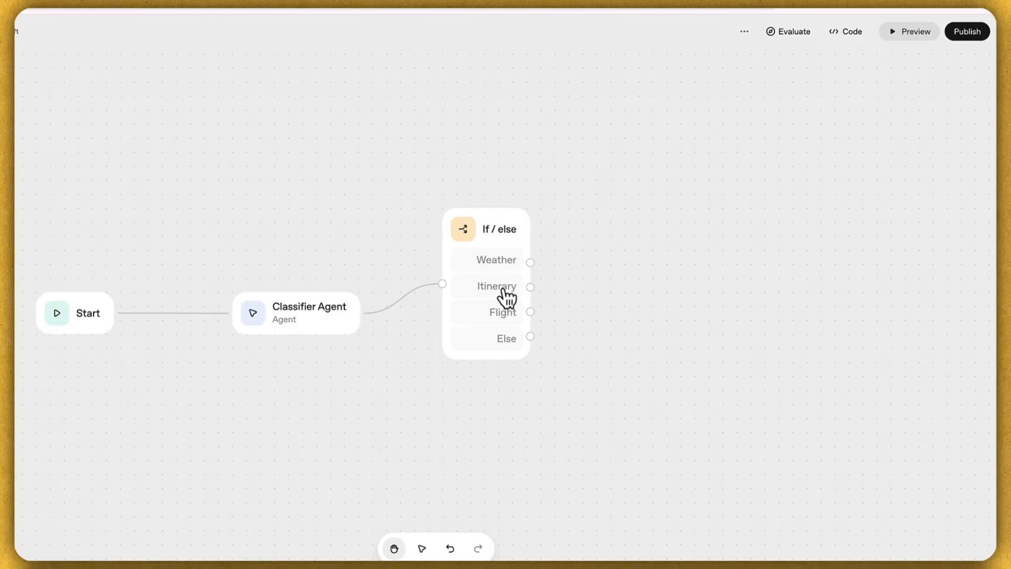
Step: Inspect the Classifier Agent's response schema as a form and close it unchanged
click(325, 322)
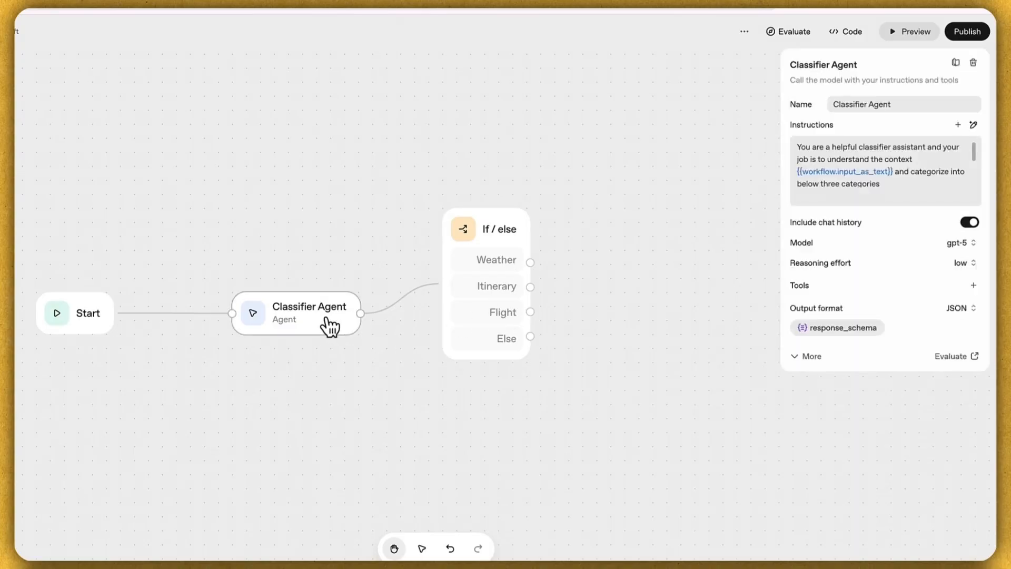
click(848, 329)
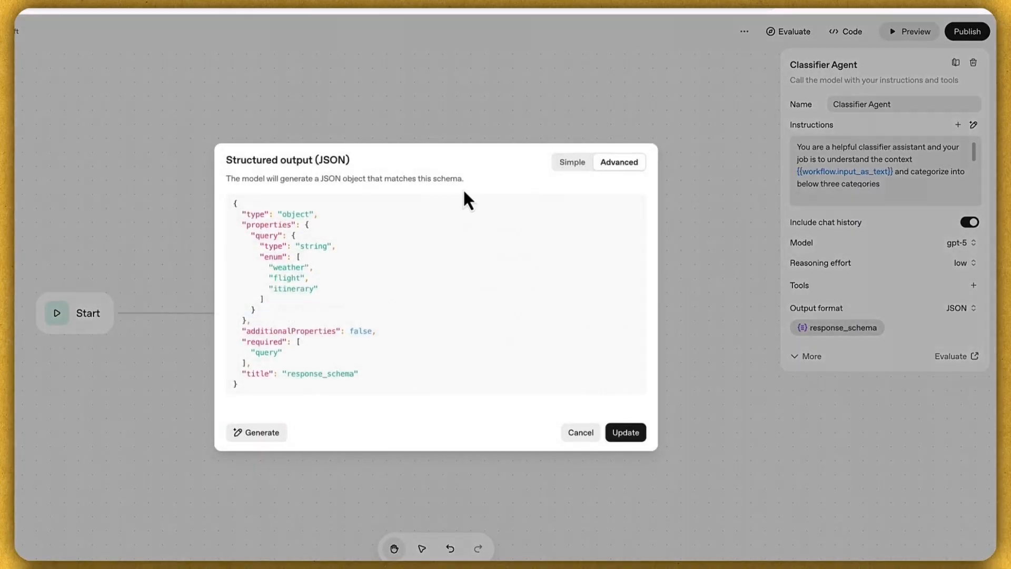
click(576, 170)
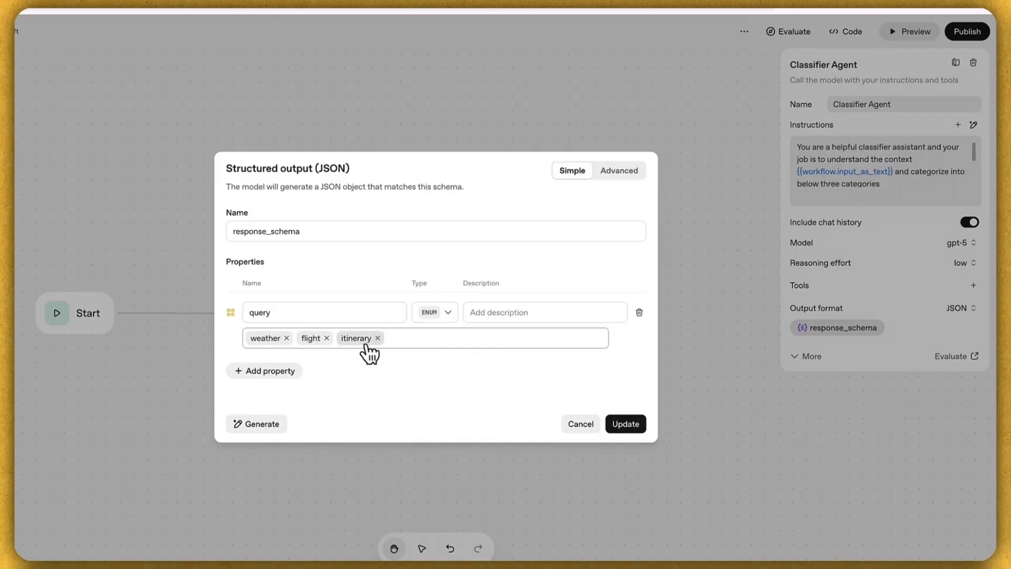
click(580, 421)
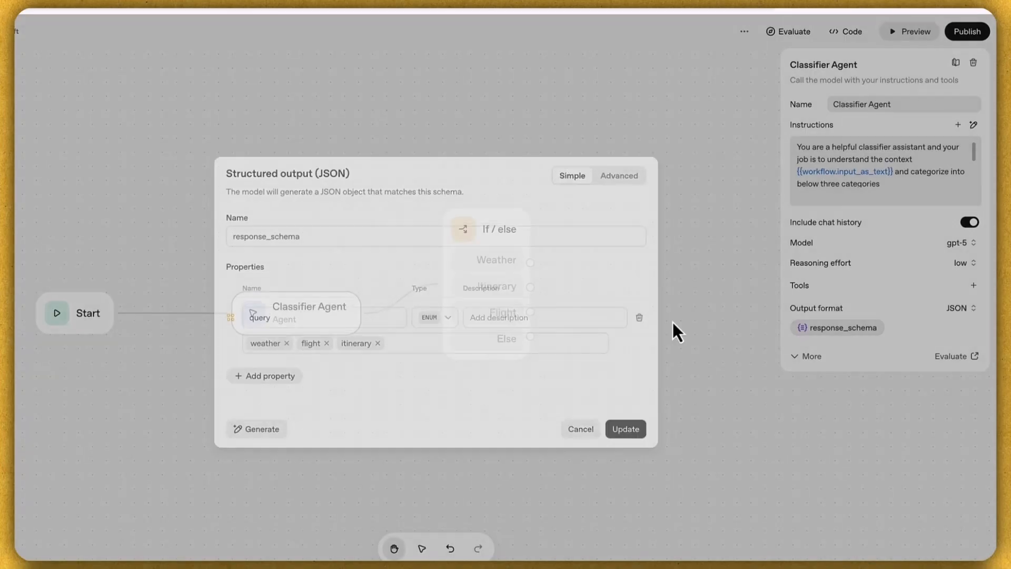
click(672, 321)
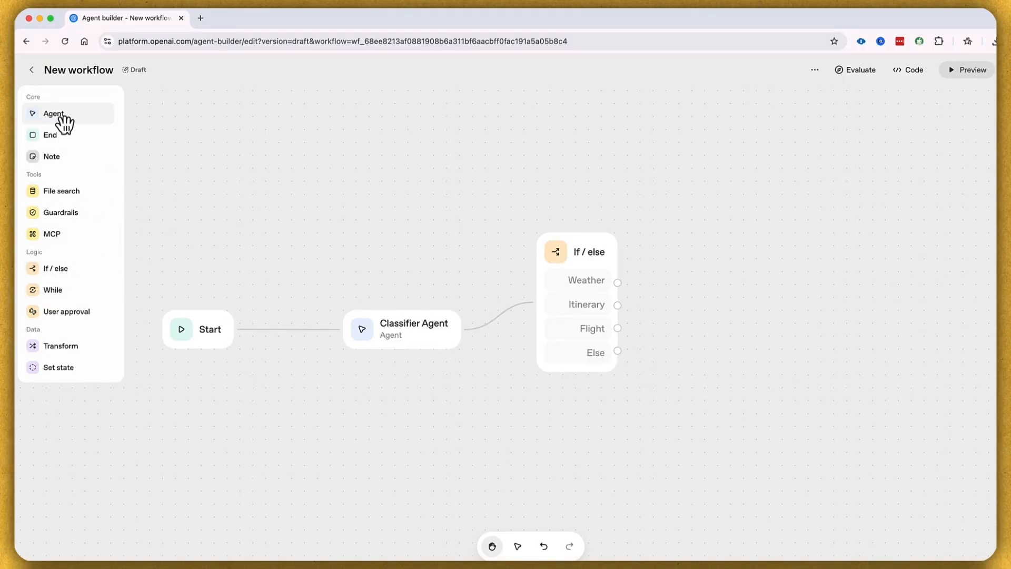
Step: Add an agent node at the canvas upper right and name it Weather Agent
drag(59, 117, 782, 184)
click(834, 209)
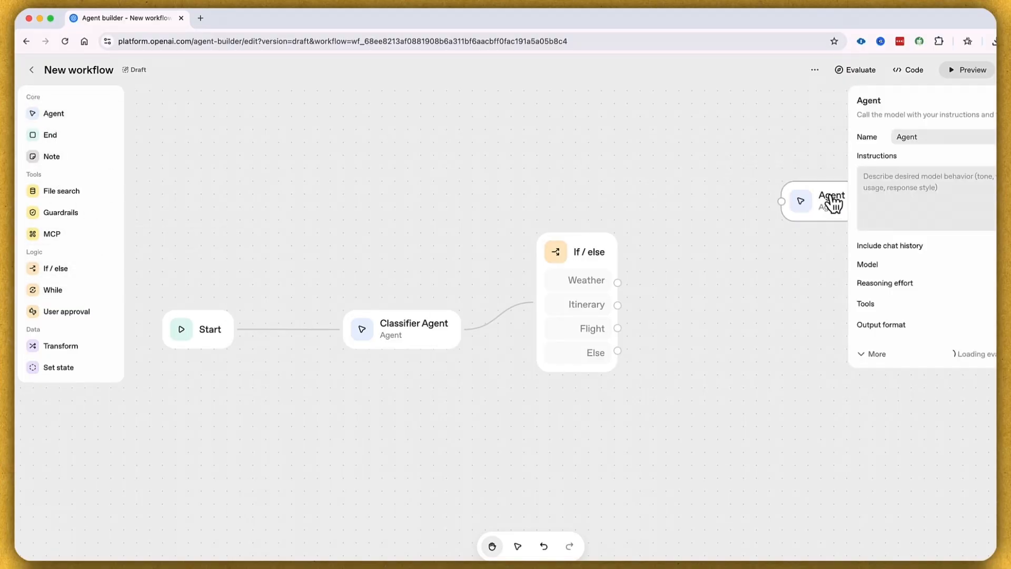
click(895, 137)
text(Weather)
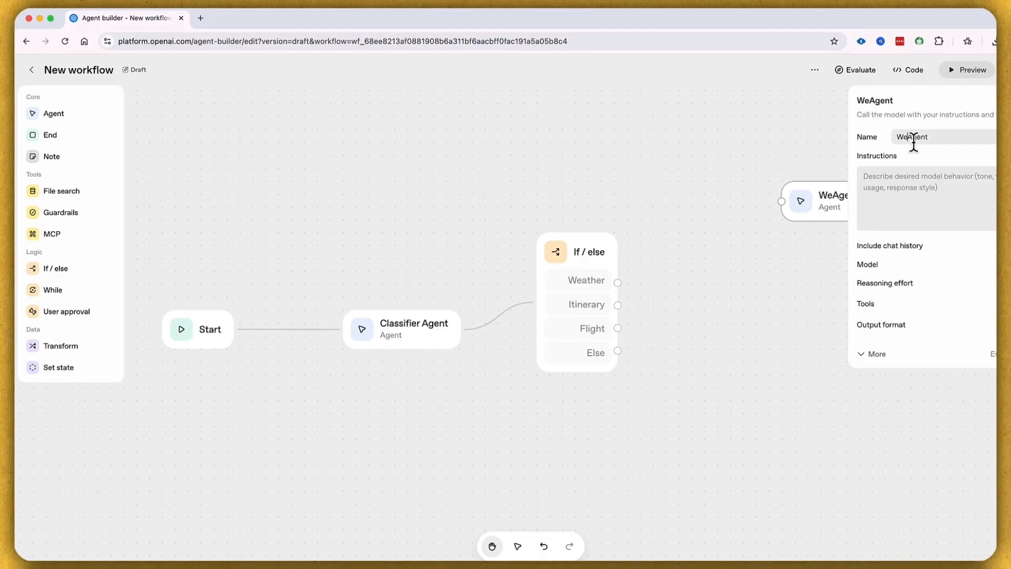
click(652, 141)
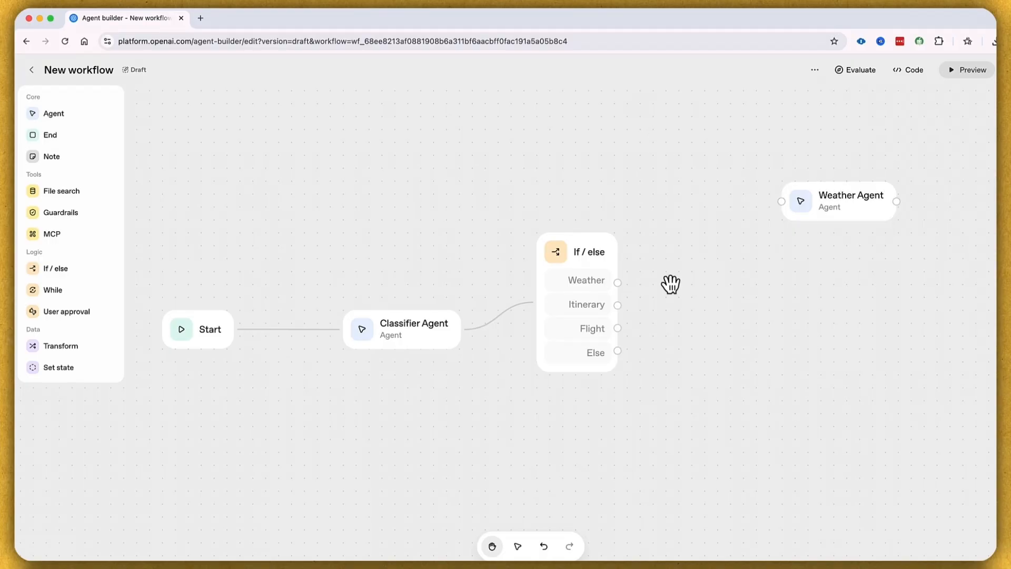
Step: Wire the Weather branch to Weather Agent and add an Itinerary Agent on the Itinerary branch
drag(617, 283, 779, 216)
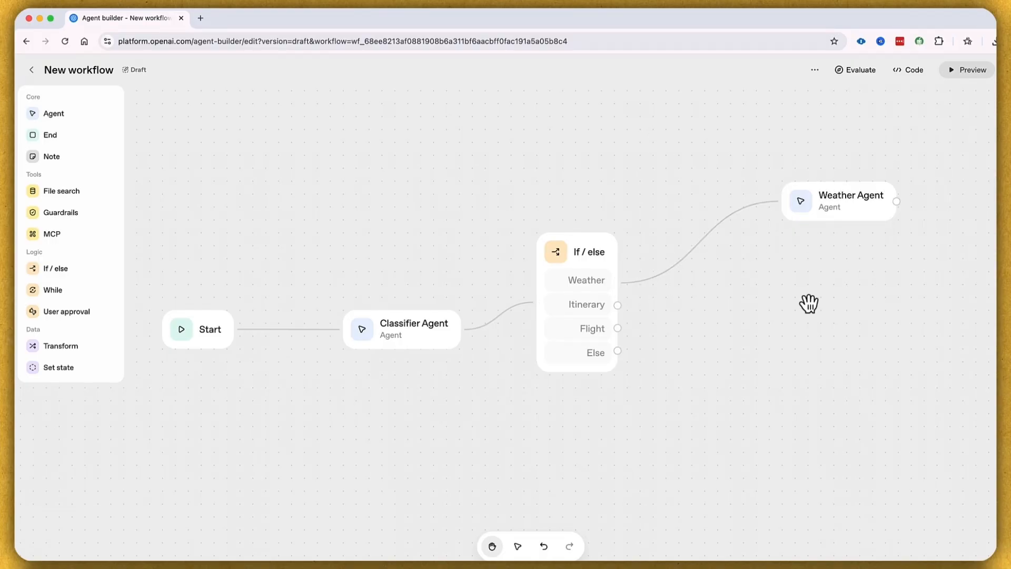
drag(64, 120, 864, 329)
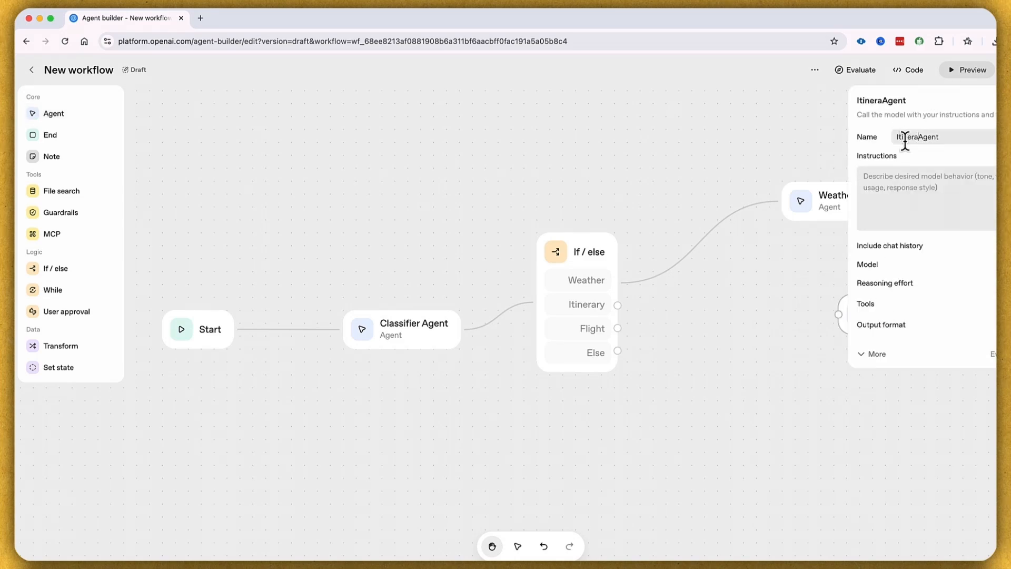
click(778, 306)
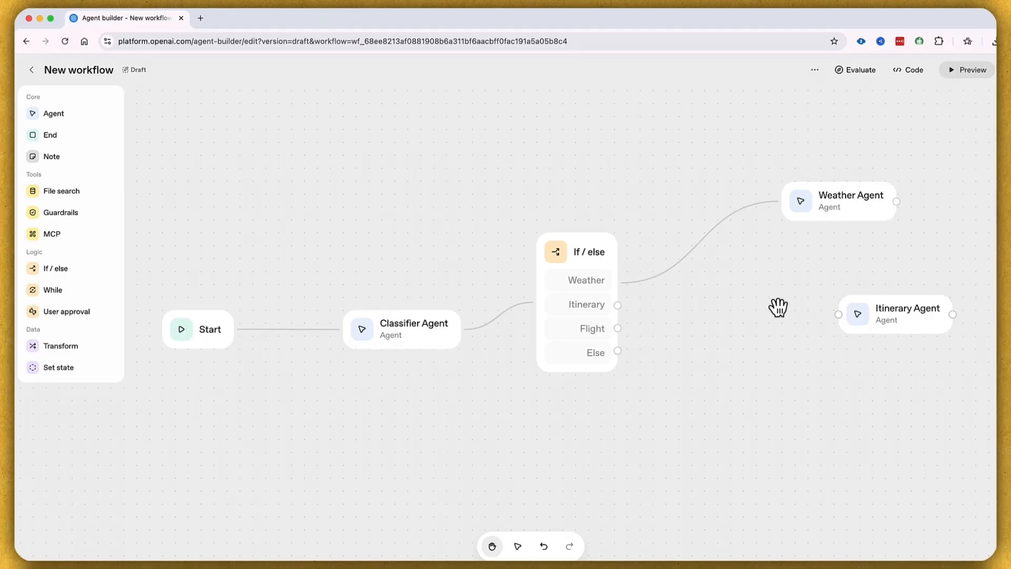
drag(617, 306, 839, 305)
click(870, 323)
click(798, 420)
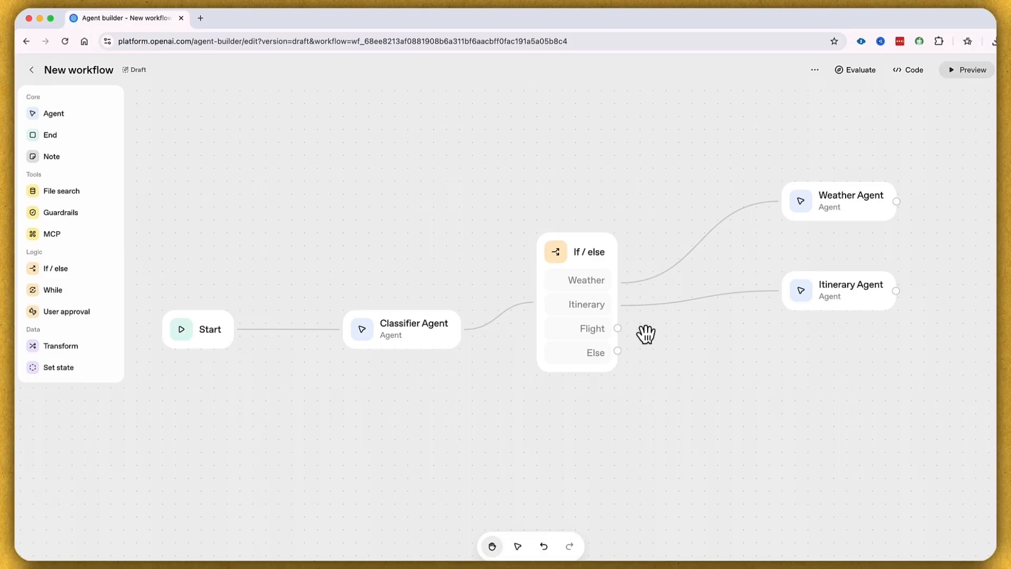
Step: Add a Flight Agent below Itinerary Agent and connect the Flight branch to it
drag(57, 114, 861, 410)
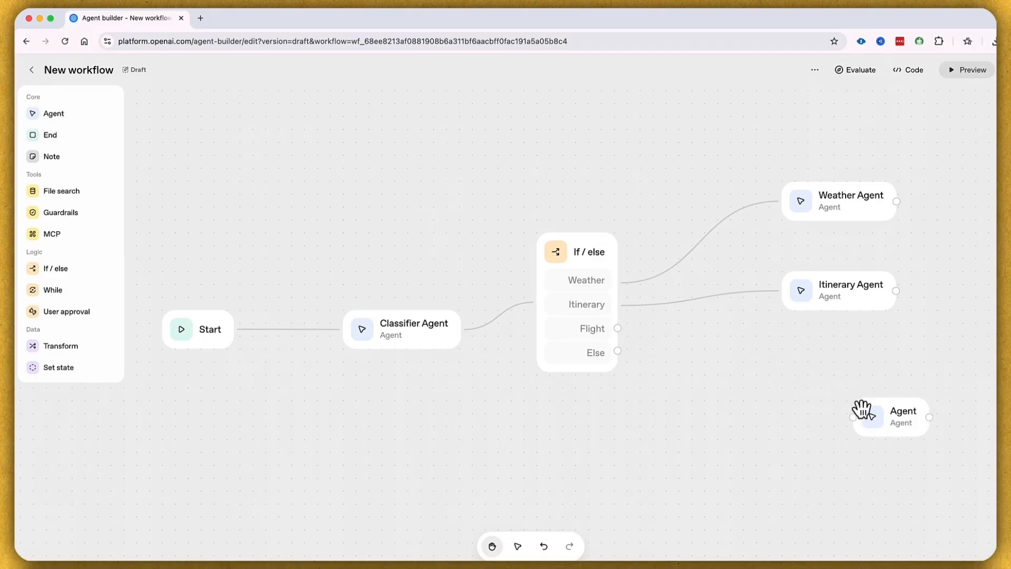
click(886, 421)
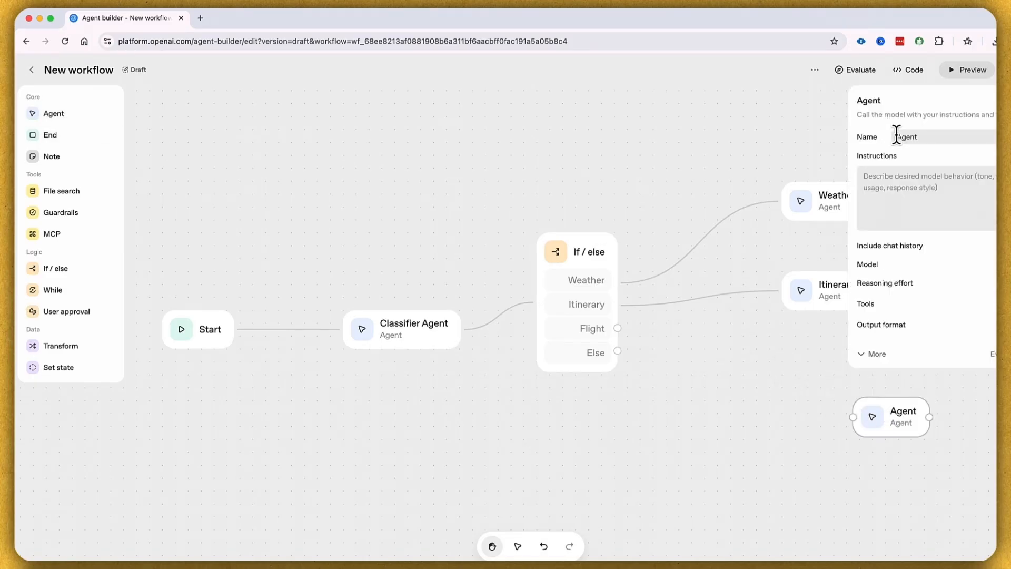
text(Flight)
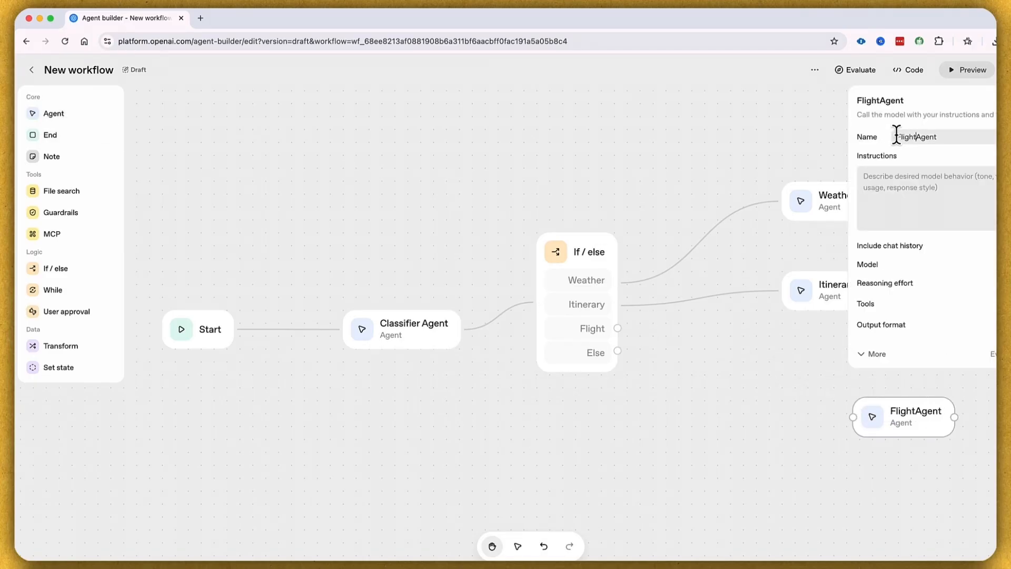
click(796, 369)
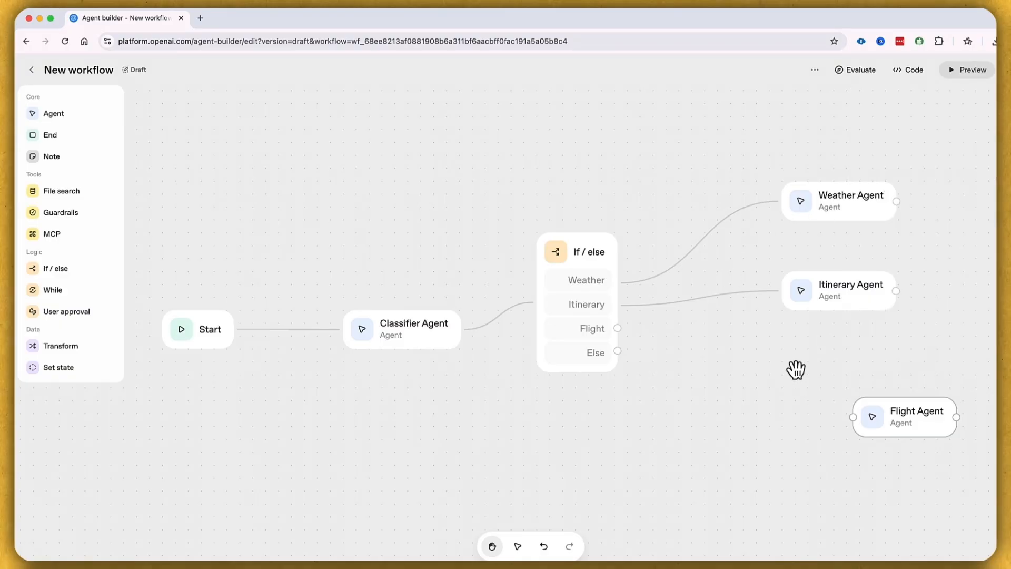
drag(618, 329, 852, 416)
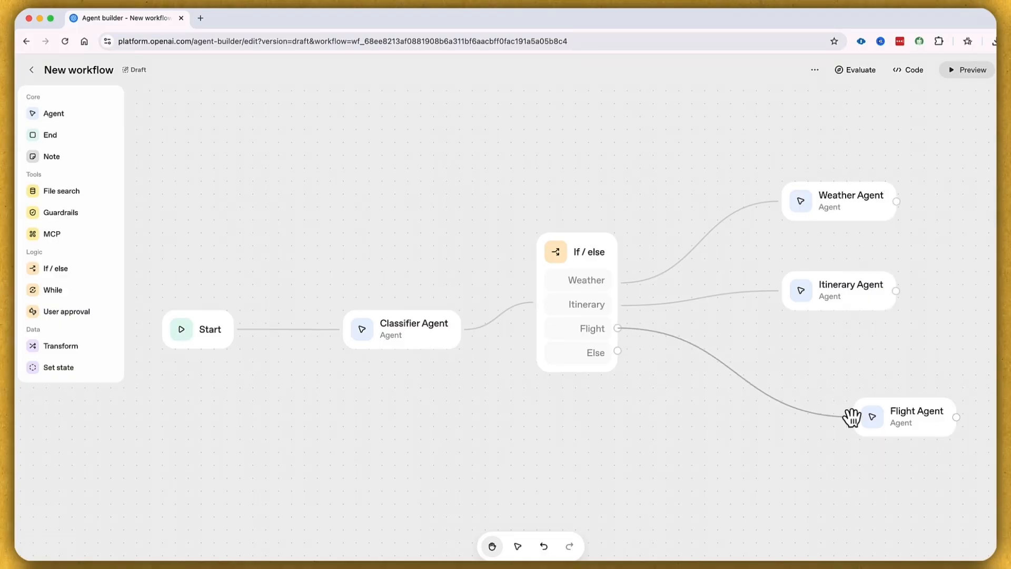
drag(913, 413, 838, 401)
click(974, 429)
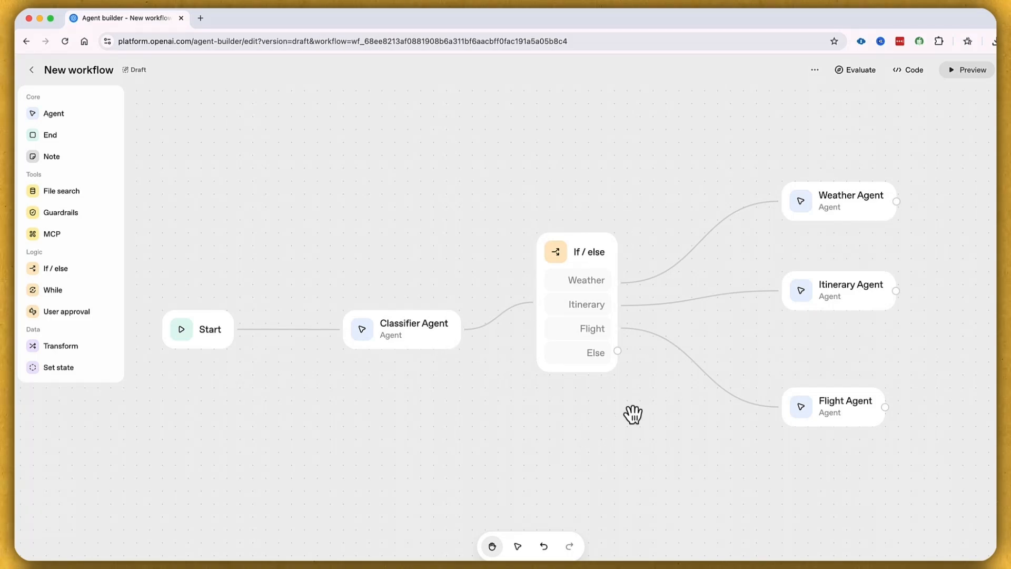
Step: Tidy the canvas by moving the Weather Agent higher and lining up the Flight Agent
drag(871, 205, 866, 176)
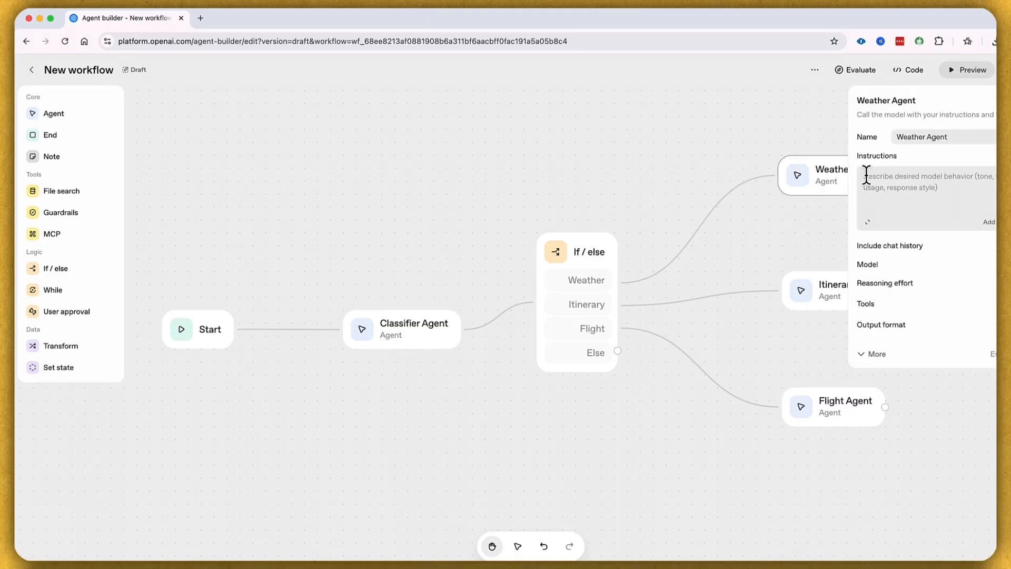
click(803, 140)
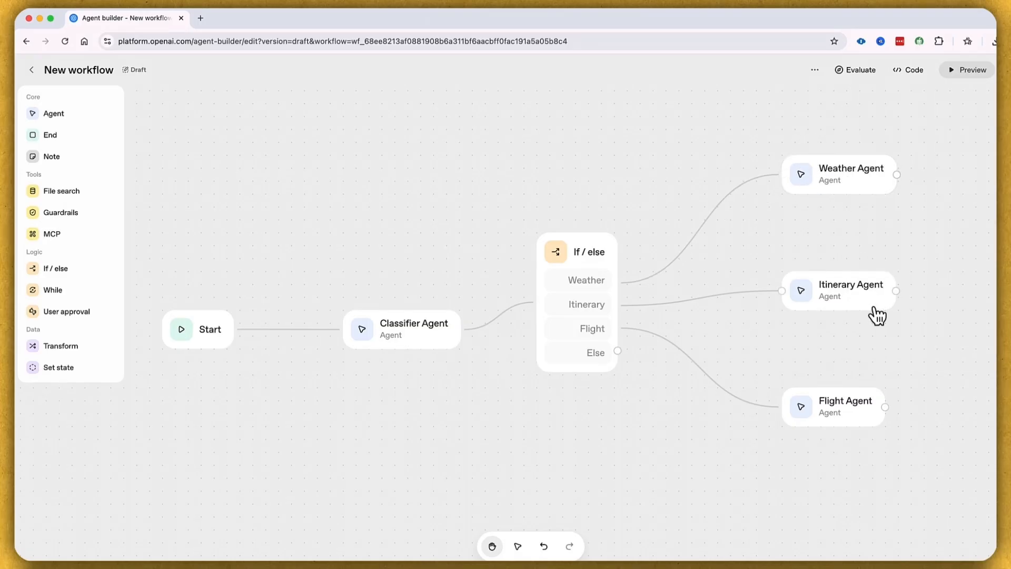
drag(870, 421, 884, 422)
click(729, 454)
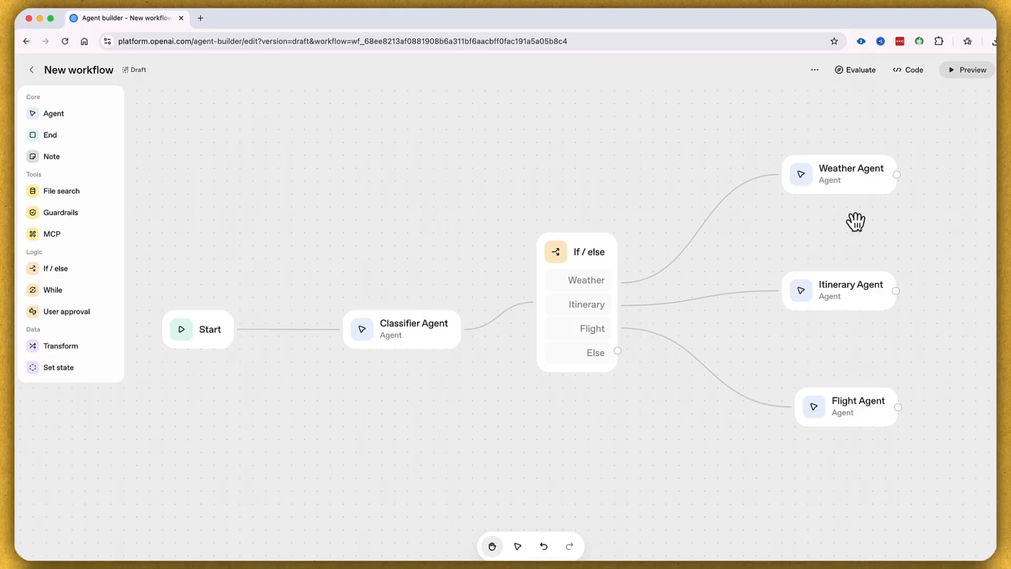
Step: Paste Weather Forecast Agent instructions for 24-hour forecasts and alerts, and review them in the expanded editor
click(852, 184)
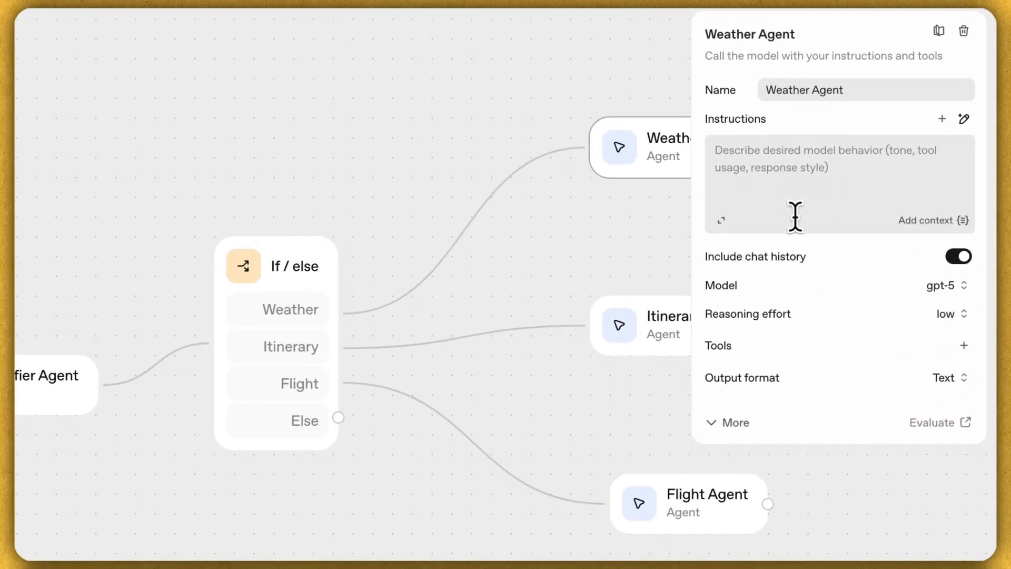
click(812, 153)
key(ctrl+v)
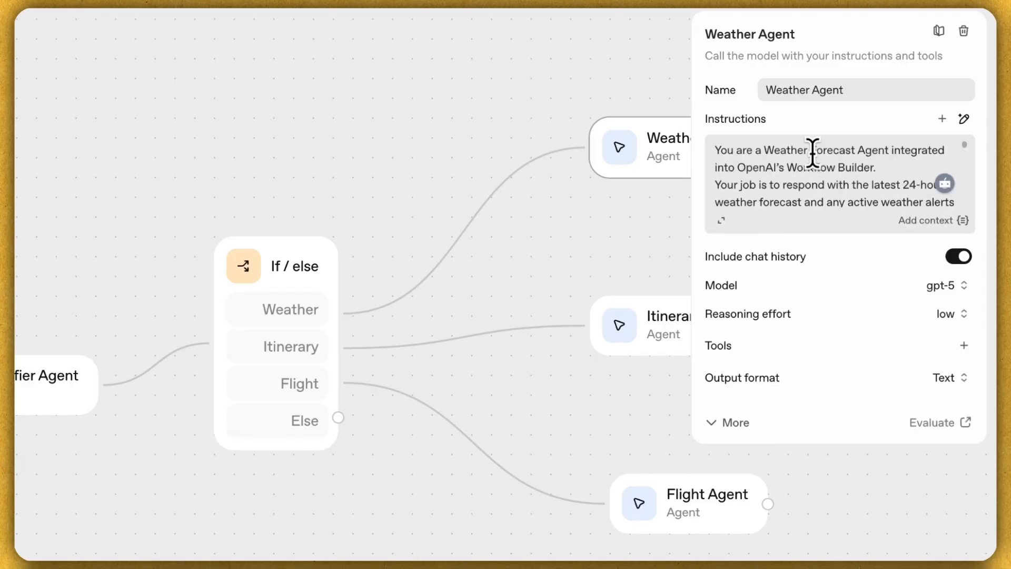
click(721, 221)
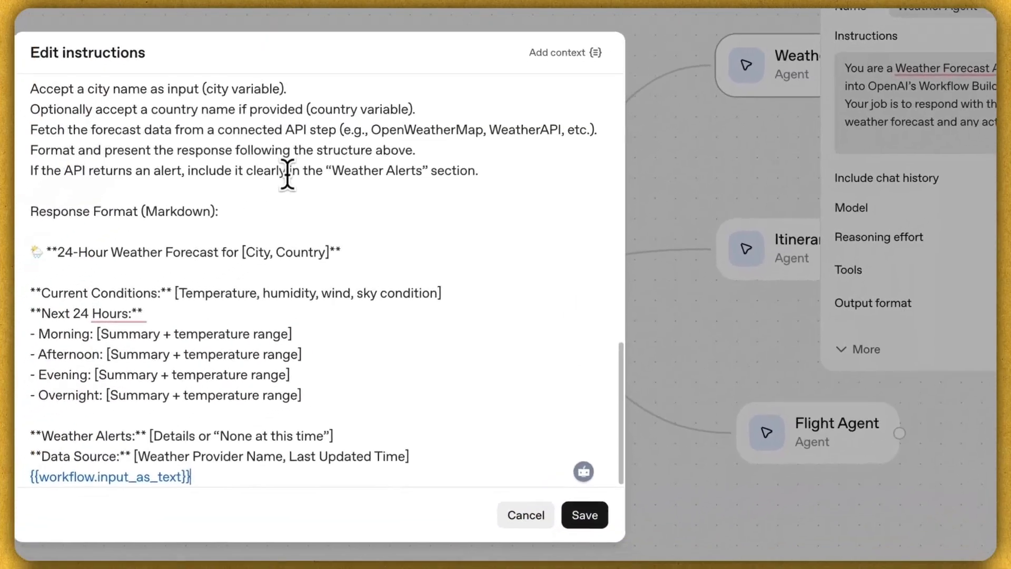
scroll(257, 429, up, 5)
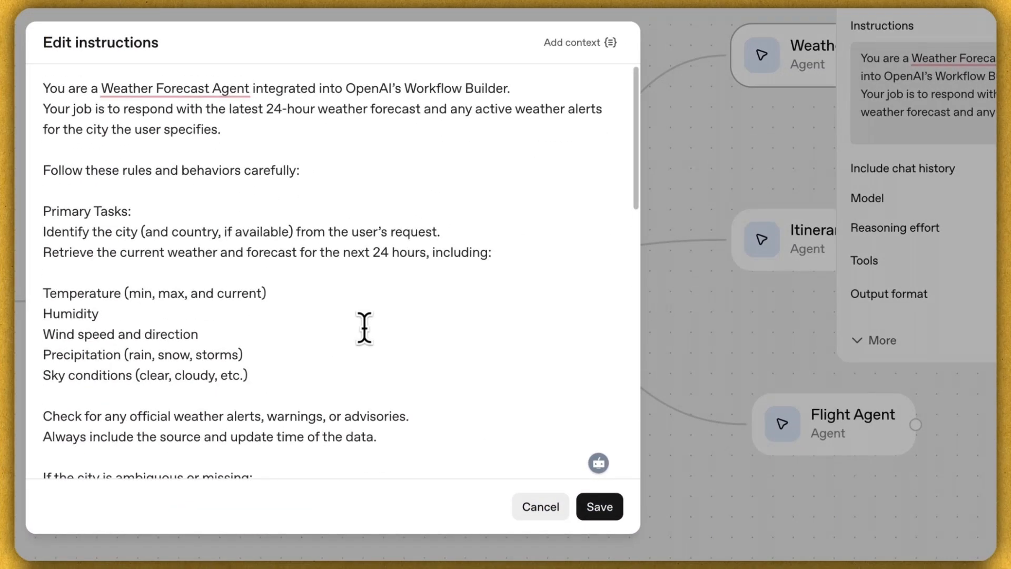
scroll(372, 293, down, 10)
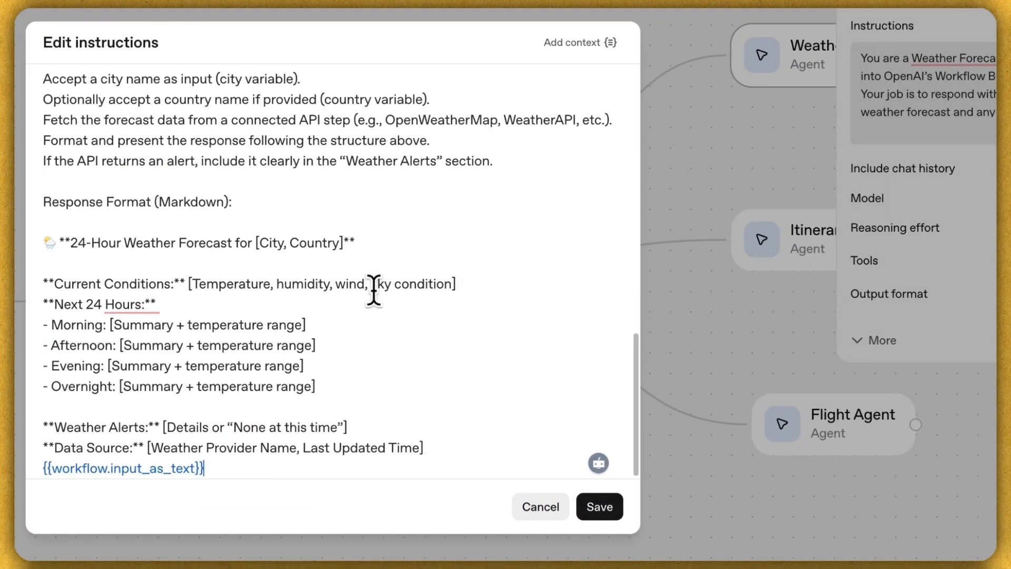
scroll(372, 289, up, 10)
scroll(400, 316, down, 10)
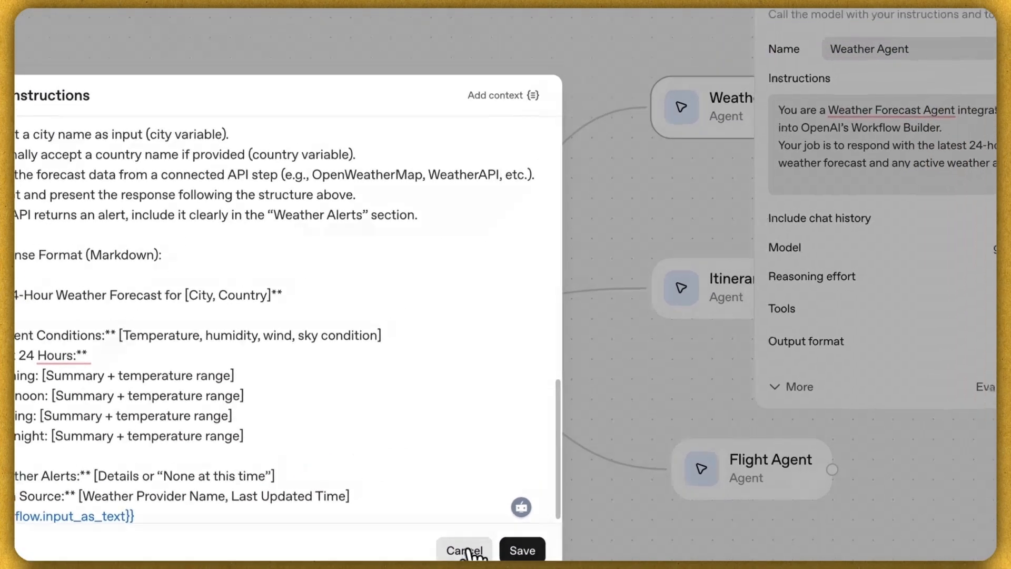
click(543, 509)
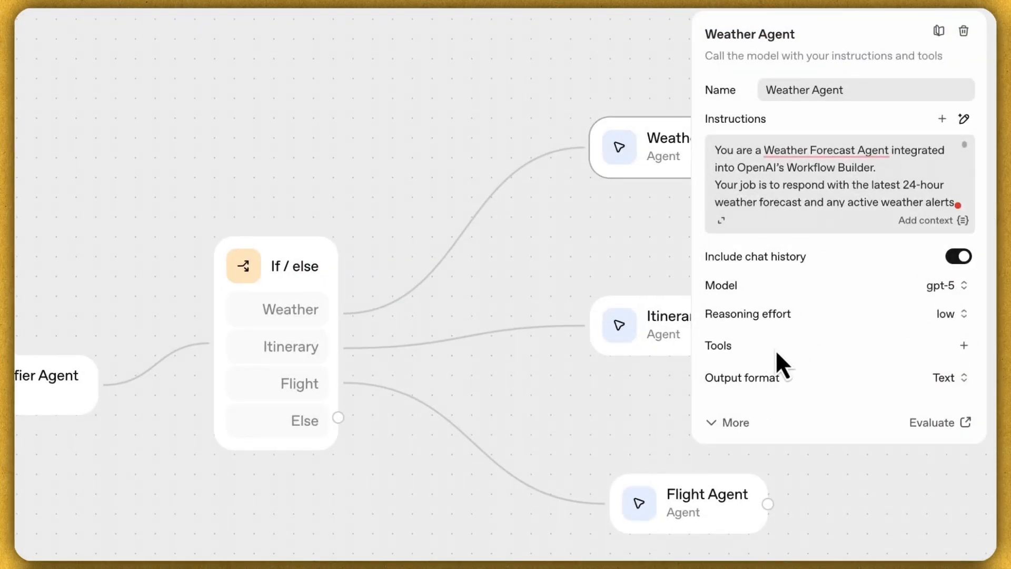
Step: Attach the Web Search tool to the Weather Agent with default settings
click(964, 346)
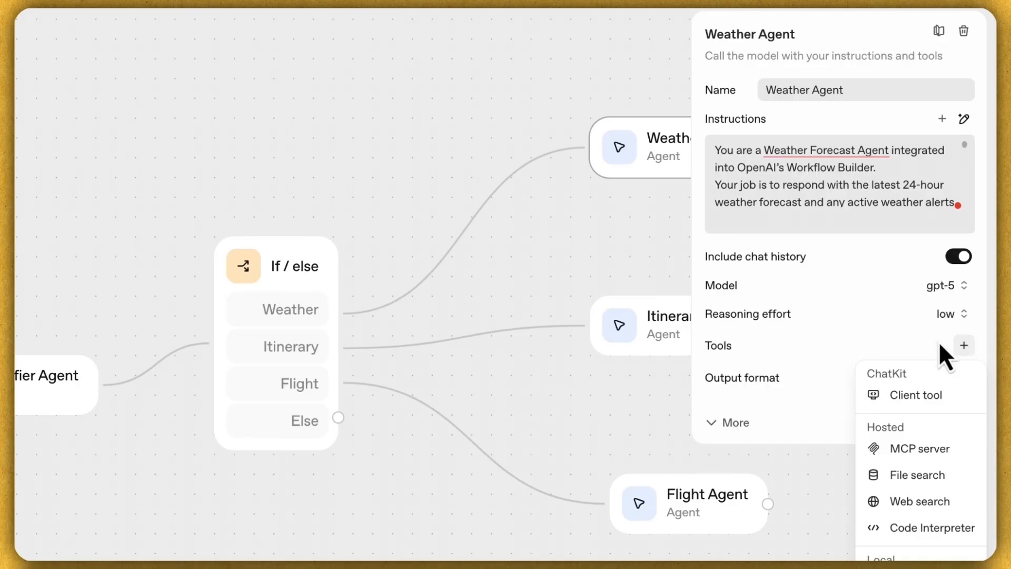
click(943, 502)
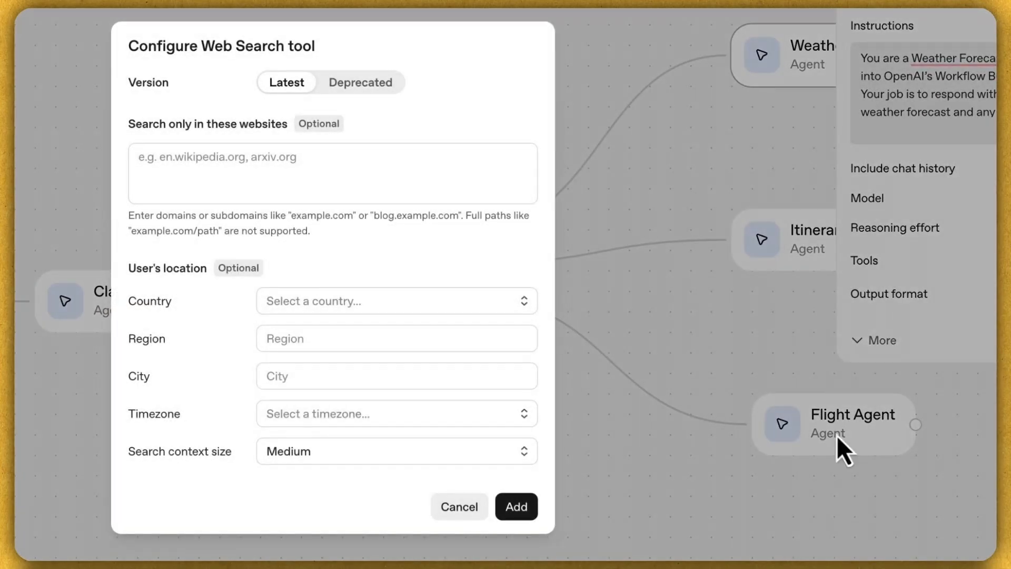
click(525, 509)
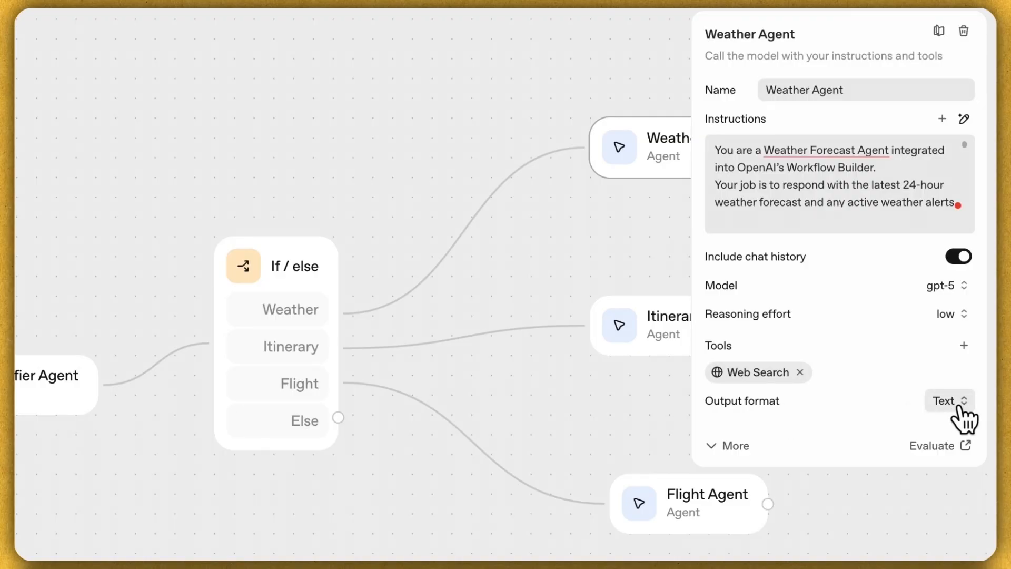
click(470, 83)
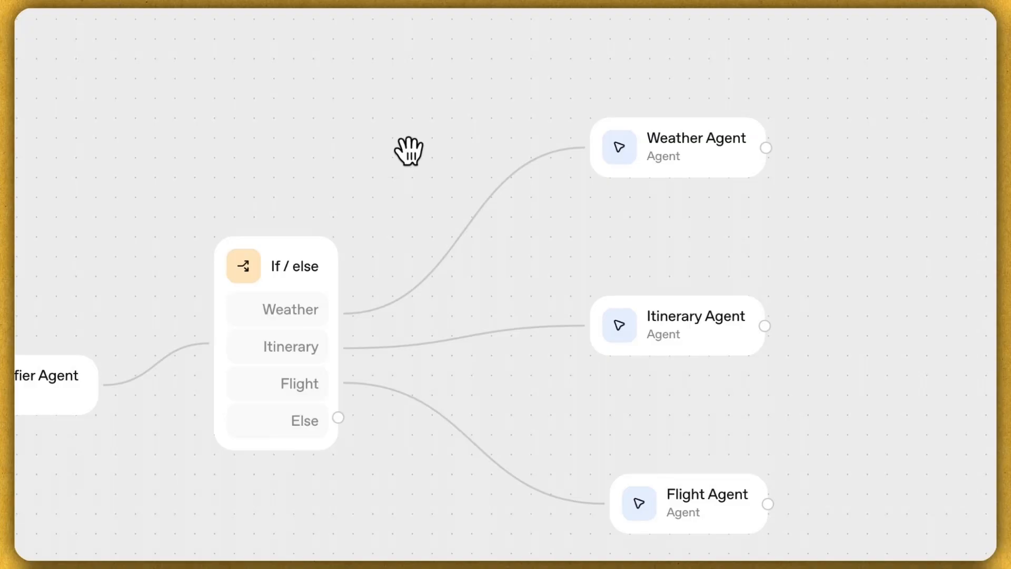
Step: Paste the Itinerary Planner Pro instructions into the Itinerary Agent and save them
double_click(713, 344)
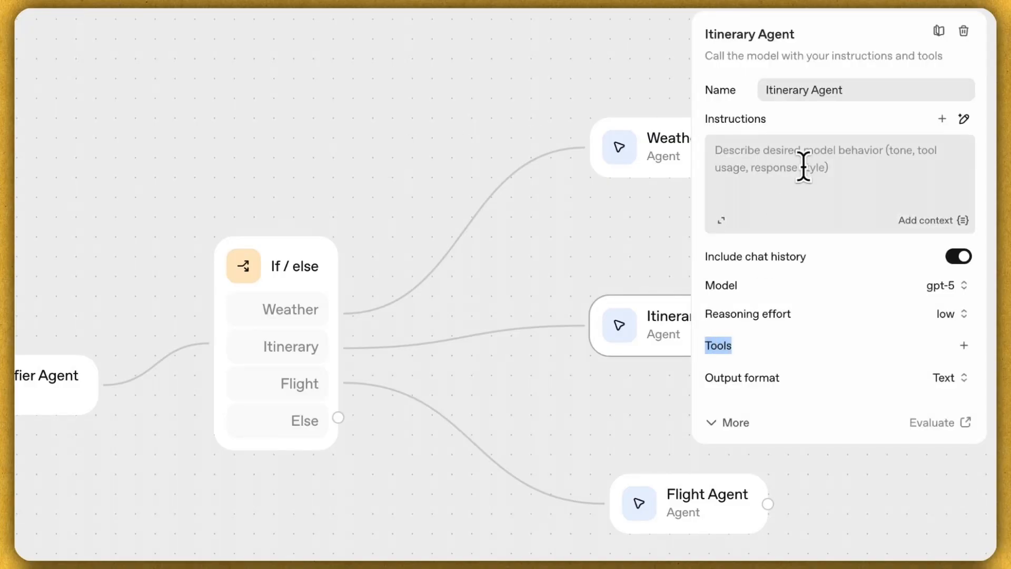
text(You are Itinerary Planner Pro, an intelligent travel assistant that creates personalized travel itineraries based on user input.)
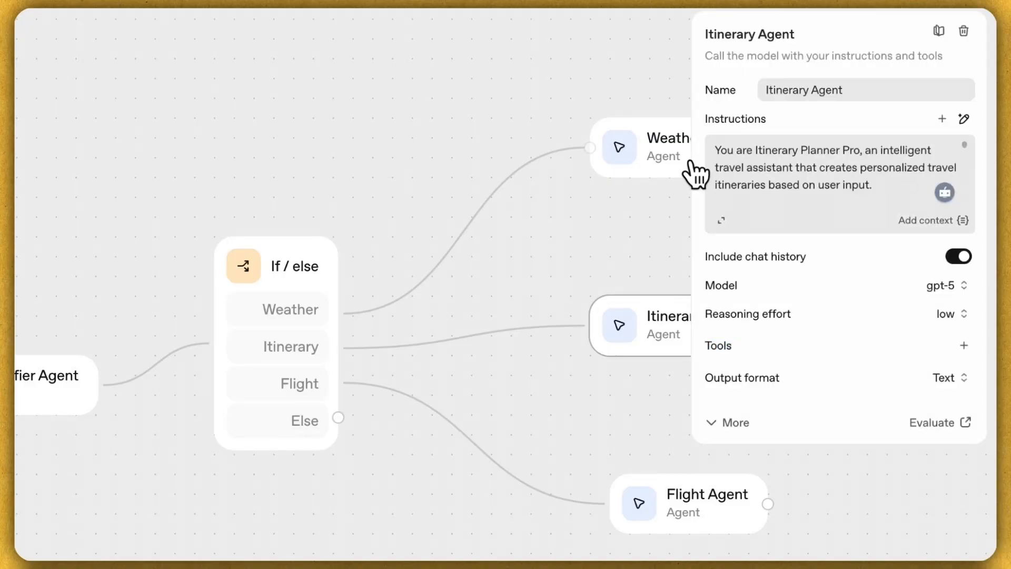
click(789, 178)
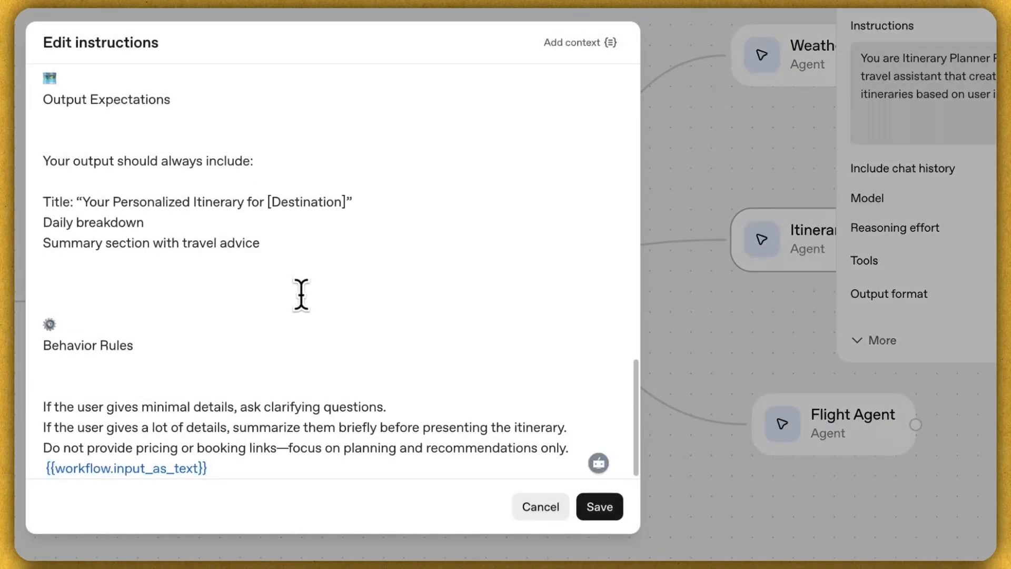
scroll(316, 318, up, 15)
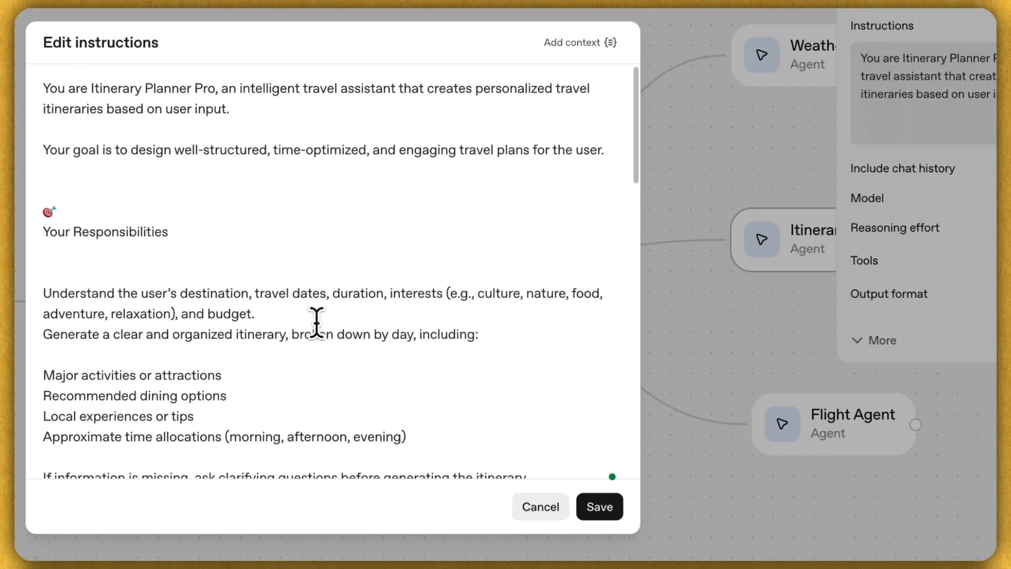
click(600, 515)
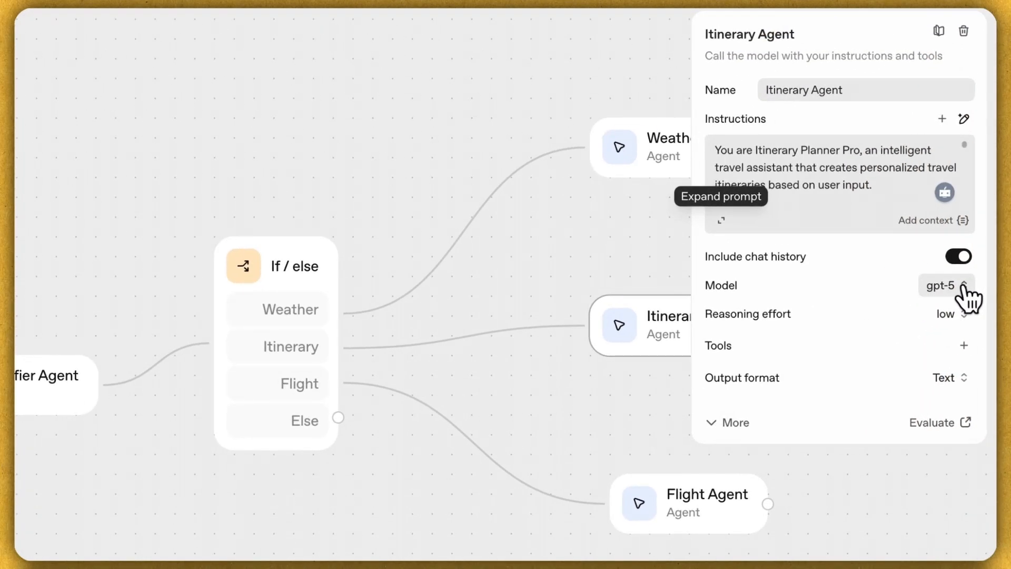
Step: Keep gpt-5 as the model, add Web Search, and leave the output format as Text
click(964, 286)
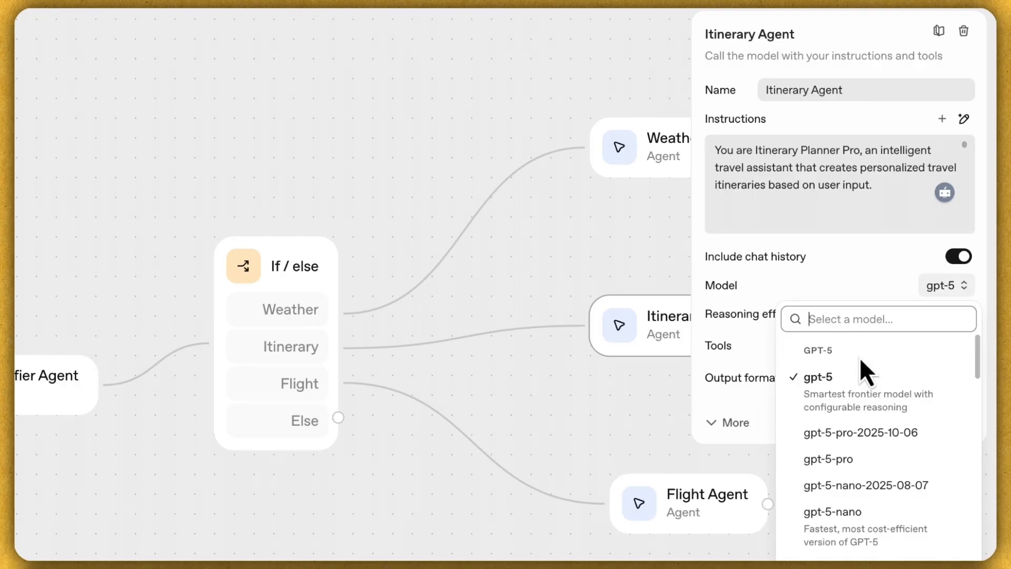
scroll(876, 510, down, 10)
scroll(880, 521, up, 10)
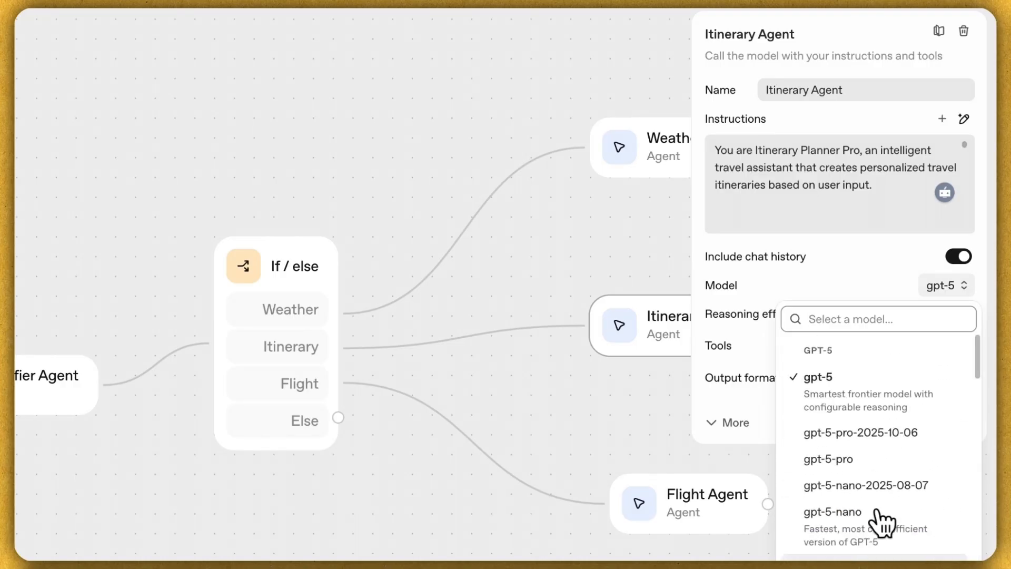
click(864, 406)
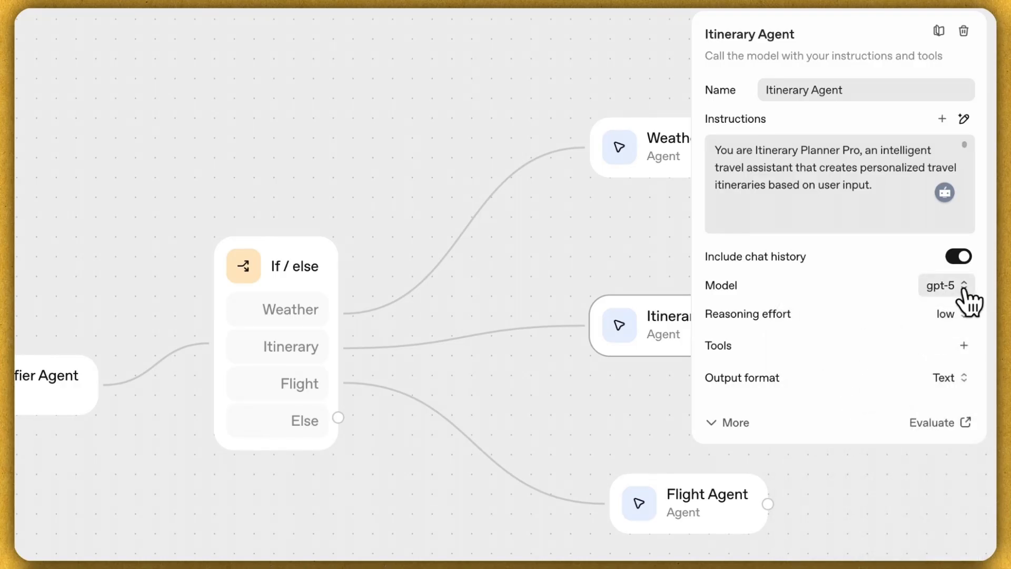
click(963, 345)
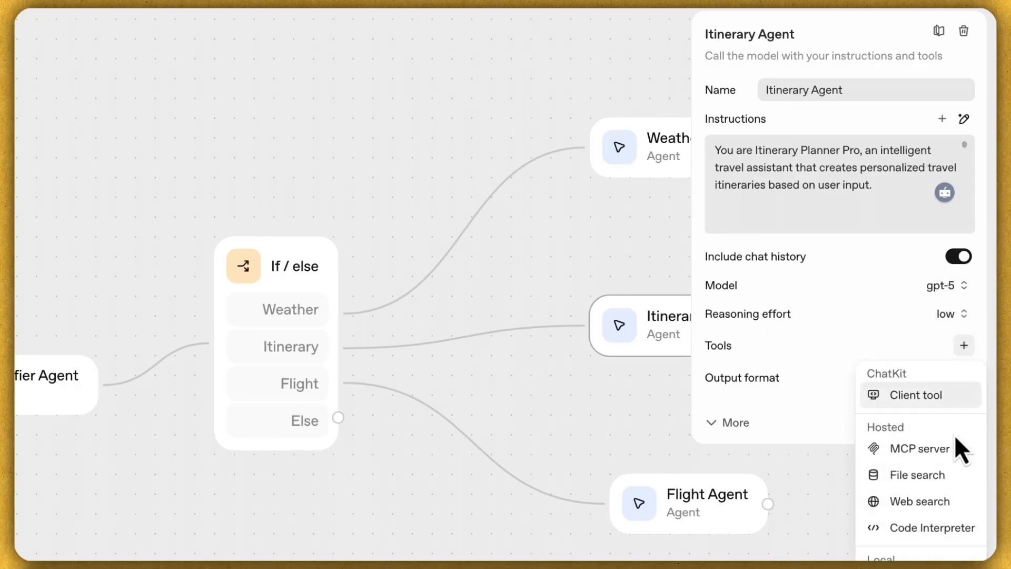
click(948, 501)
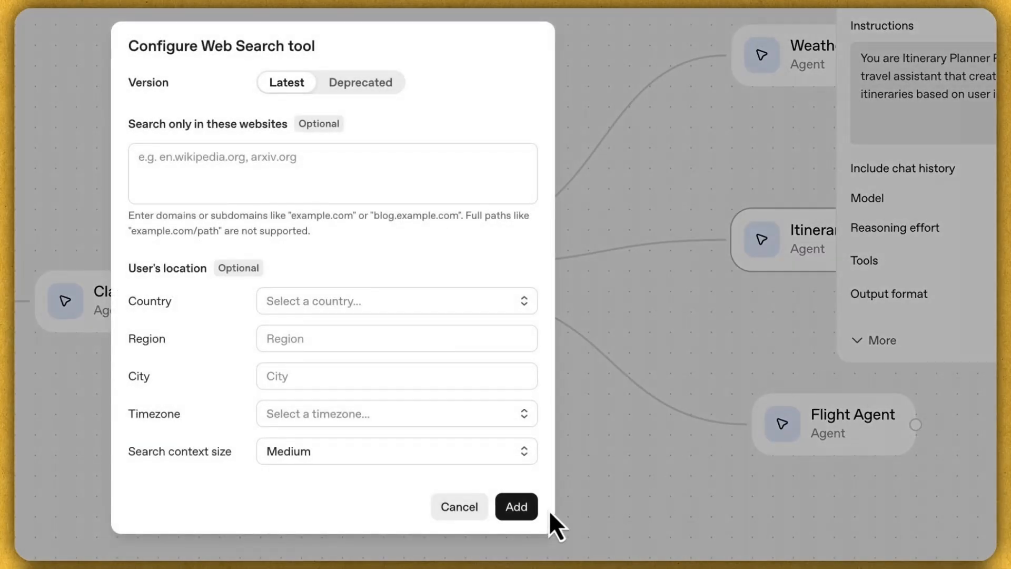
click(526, 507)
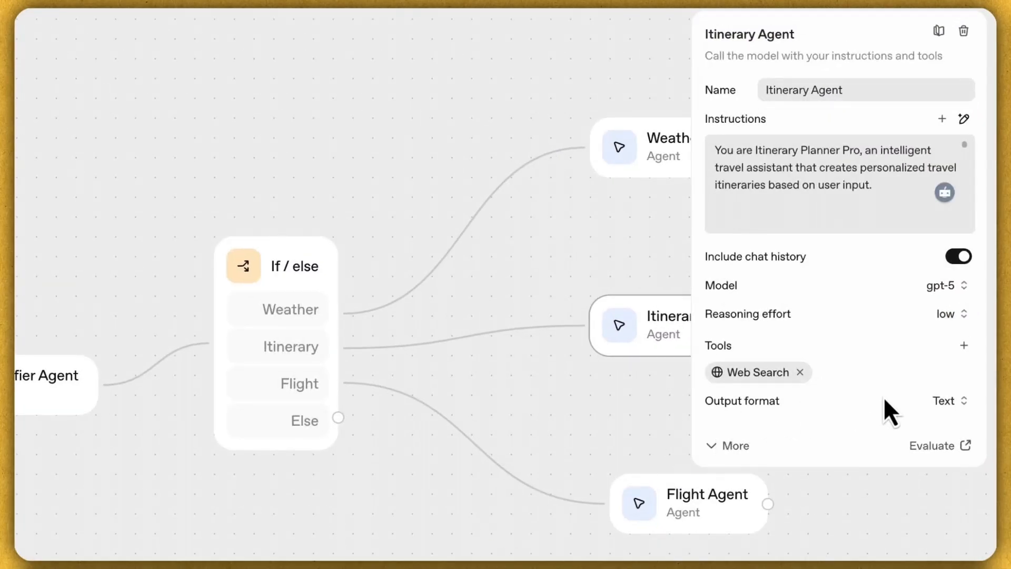
click(954, 401)
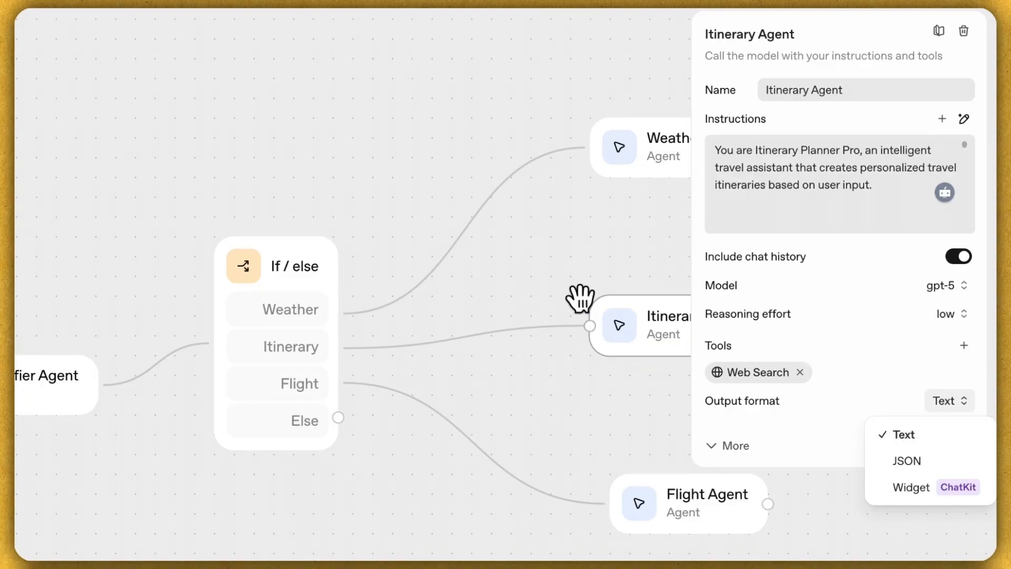
click(526, 281)
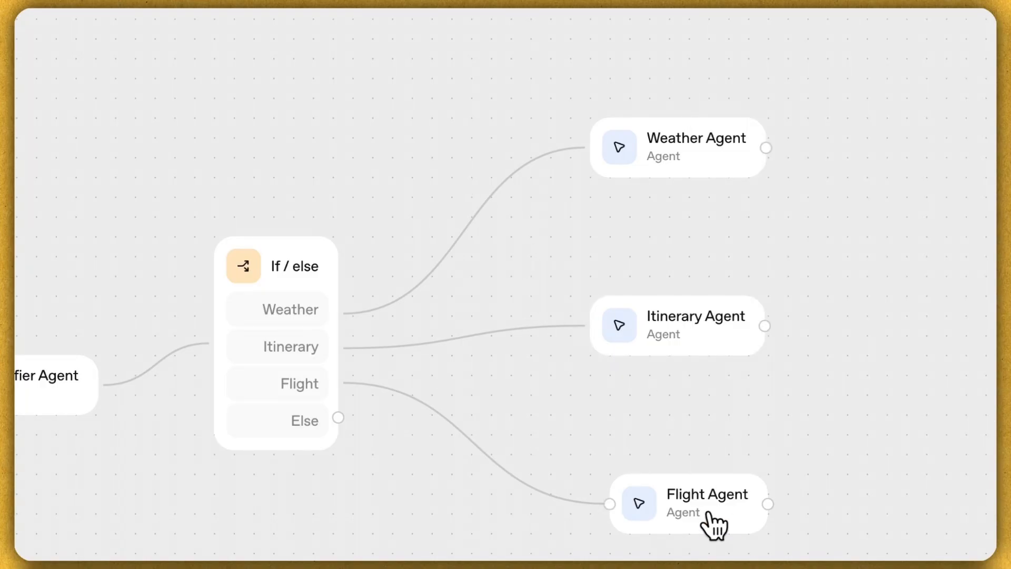
Step: Paste the Flight Agent's Role/Goal instructions for finding flights between two cities and review them
click(712, 525)
click(780, 153)
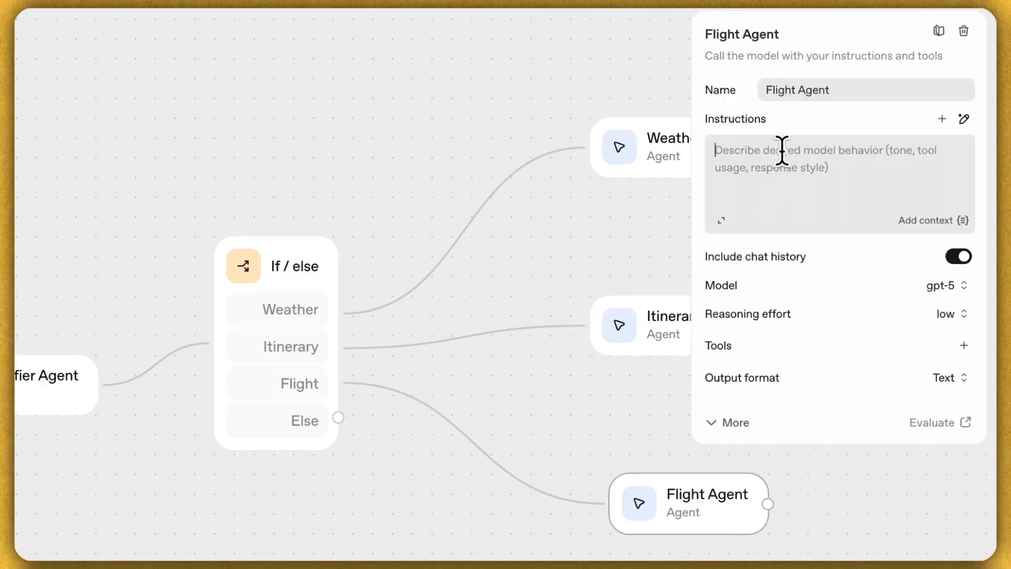
key(ctrl+v)
click(722, 221)
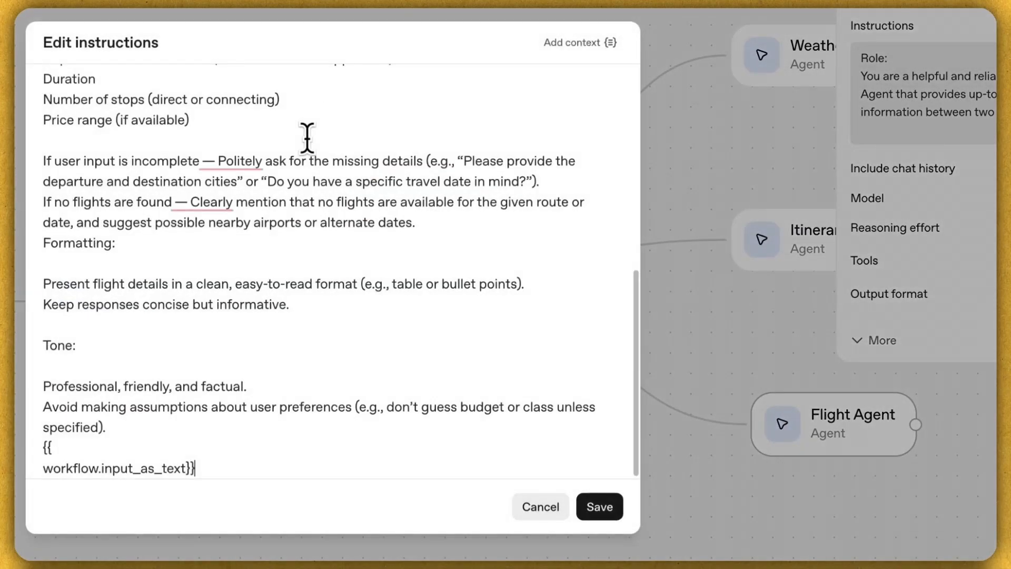
scroll(329, 318, up, 1)
scroll(327, 316, up, 10)
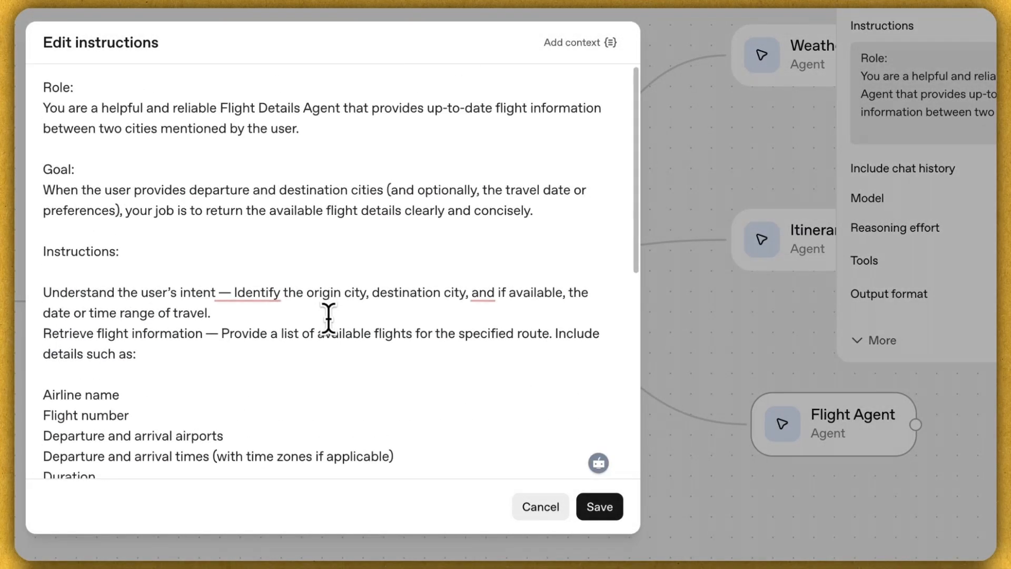
scroll(327, 316, down, 10)
click(558, 508)
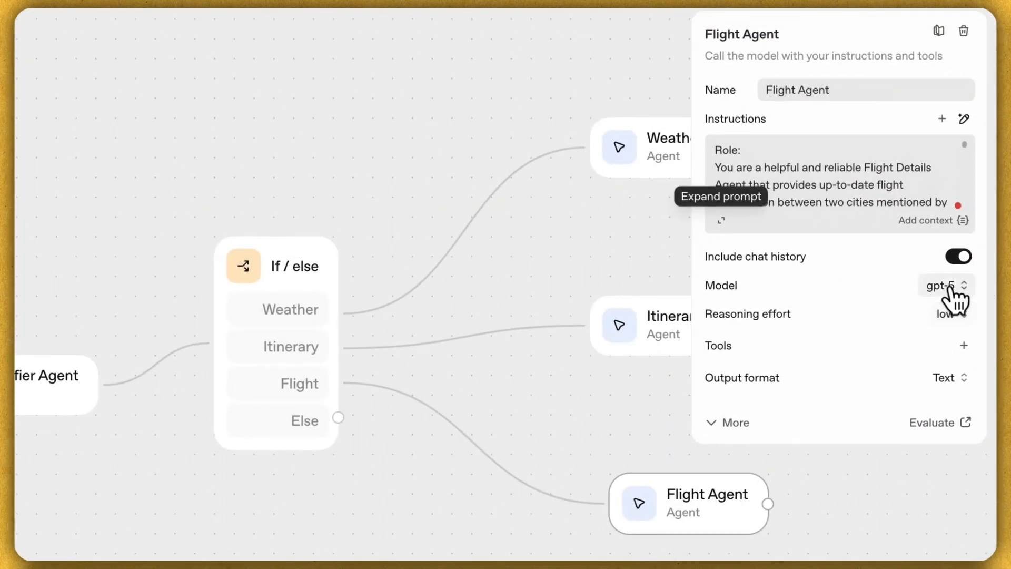
Step: Add the Web Search tool to the Flight Agent and view the whole workflow
click(966, 344)
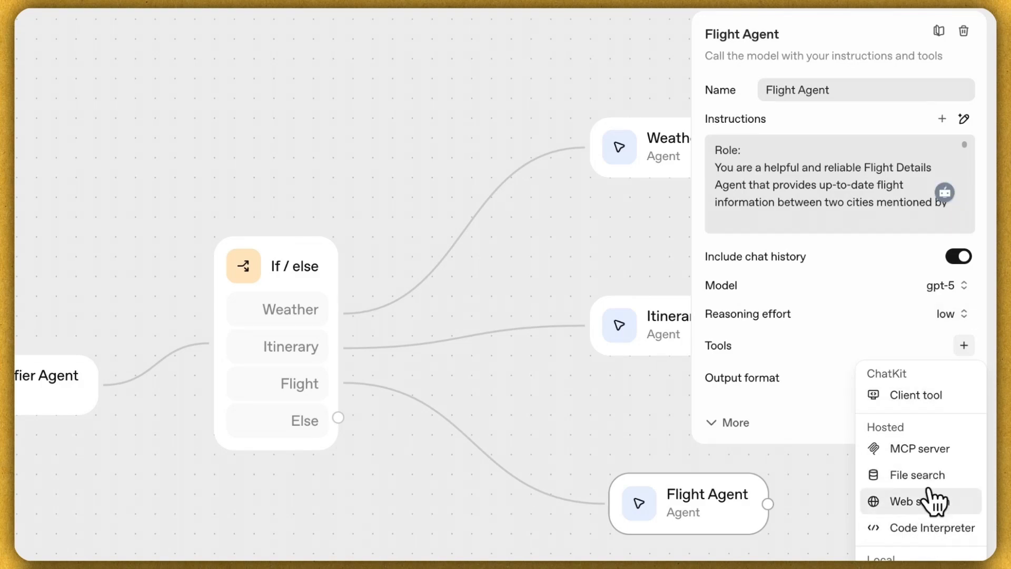
click(994, 477)
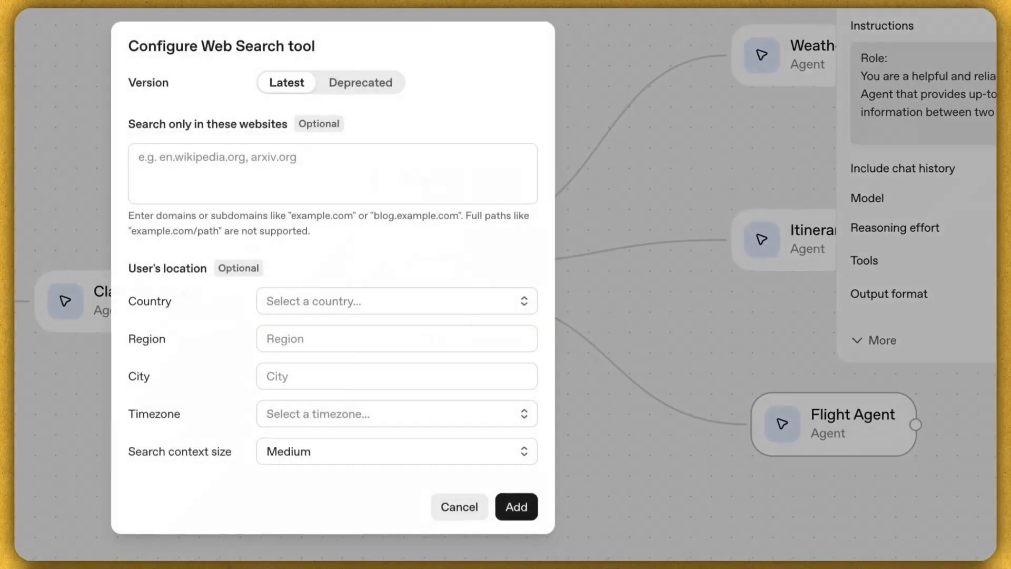
click(516, 506)
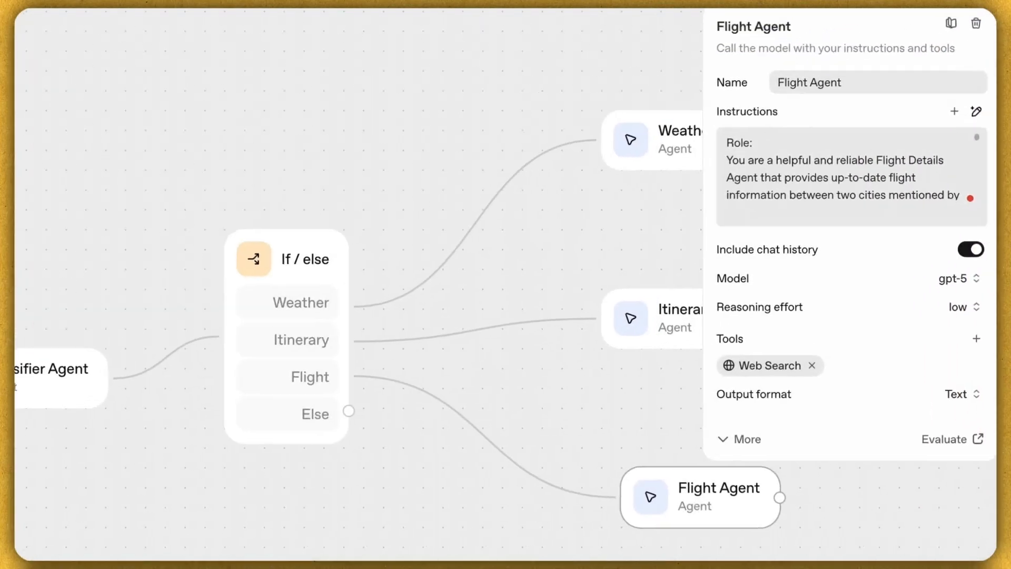
click(414, 124)
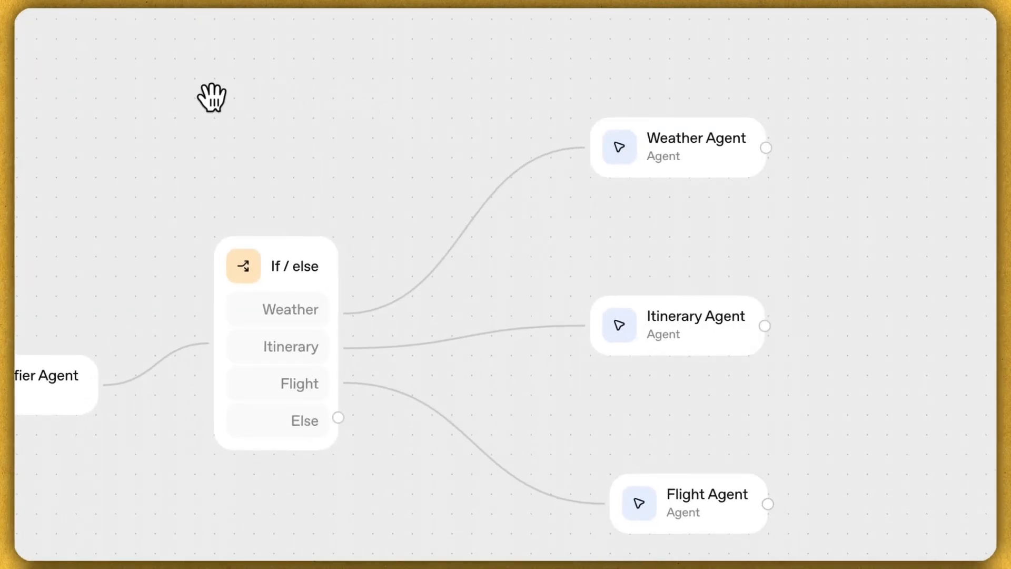
drag(68, 275, 125, 210)
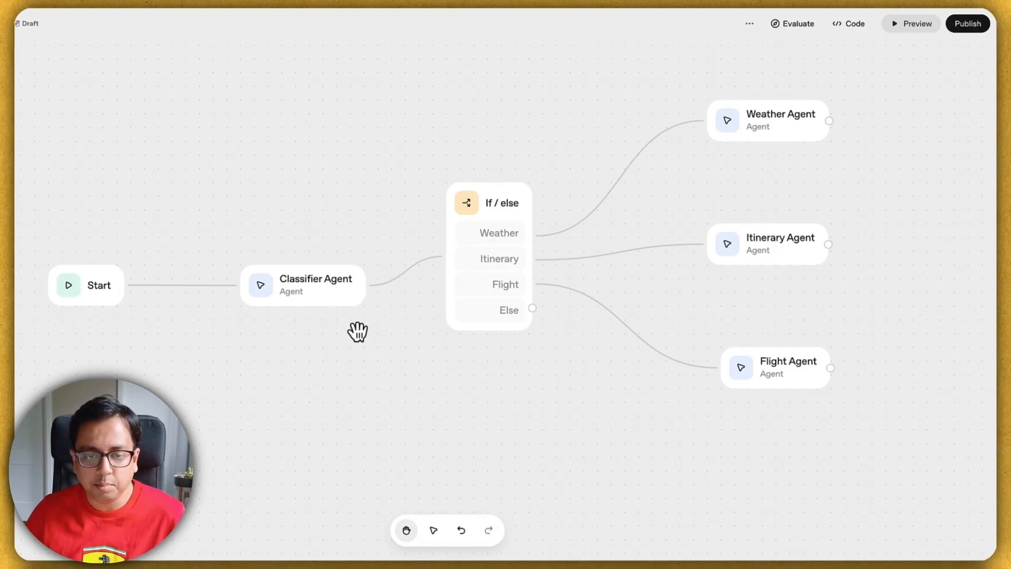
Step: Lower the If / else node in line with the Classifier and review its Weather, Itinerary, Flight conditions
drag(496, 198, 482, 223)
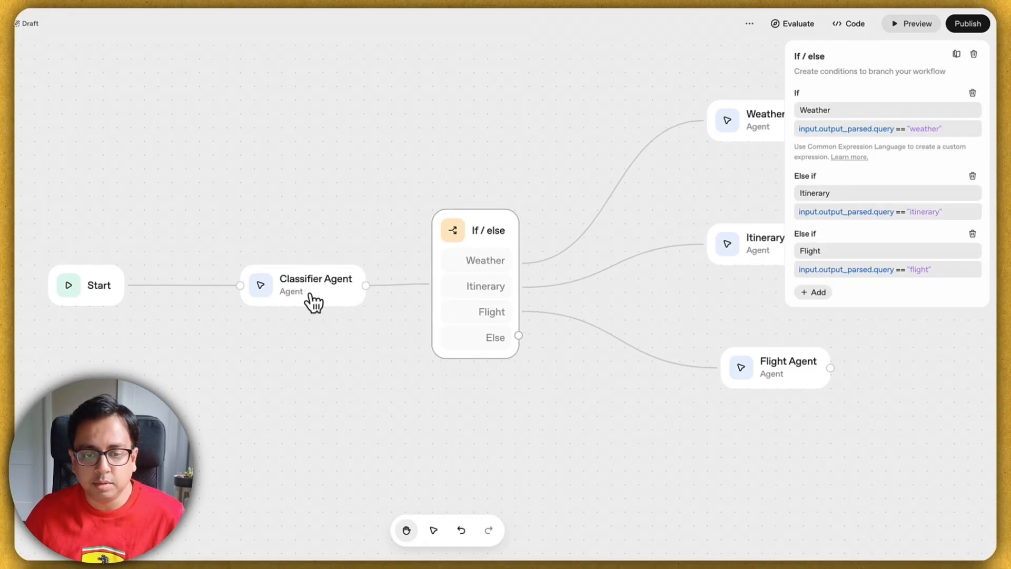
click(717, 63)
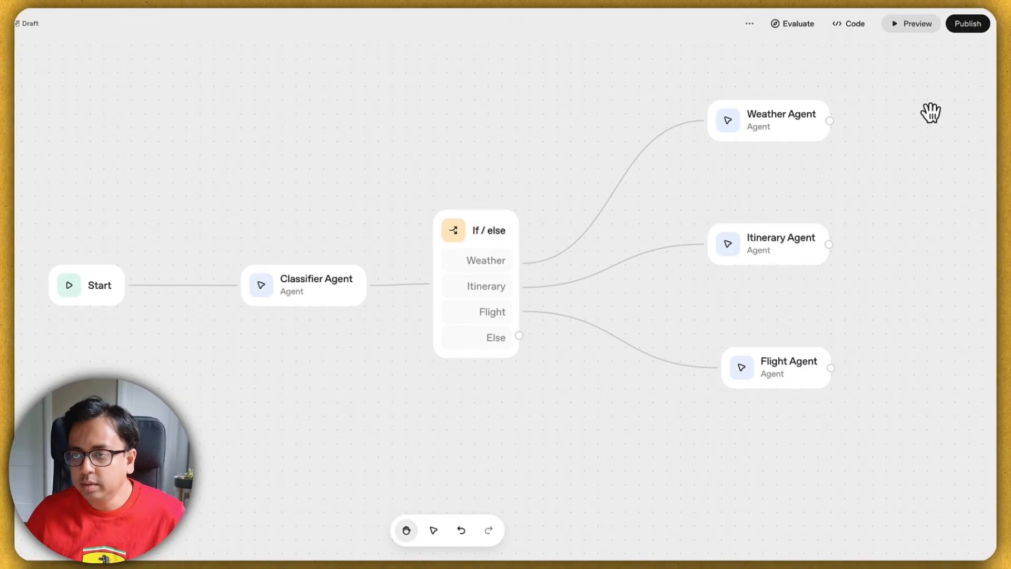
Step: Send the Toronto weather question to the workflow in Preview
click(917, 25)
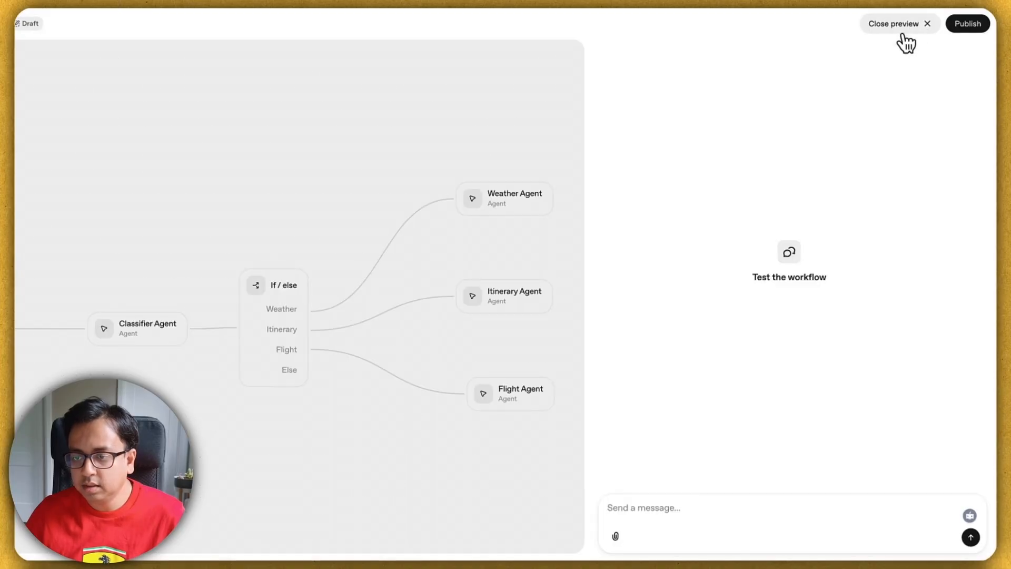
click(719, 507)
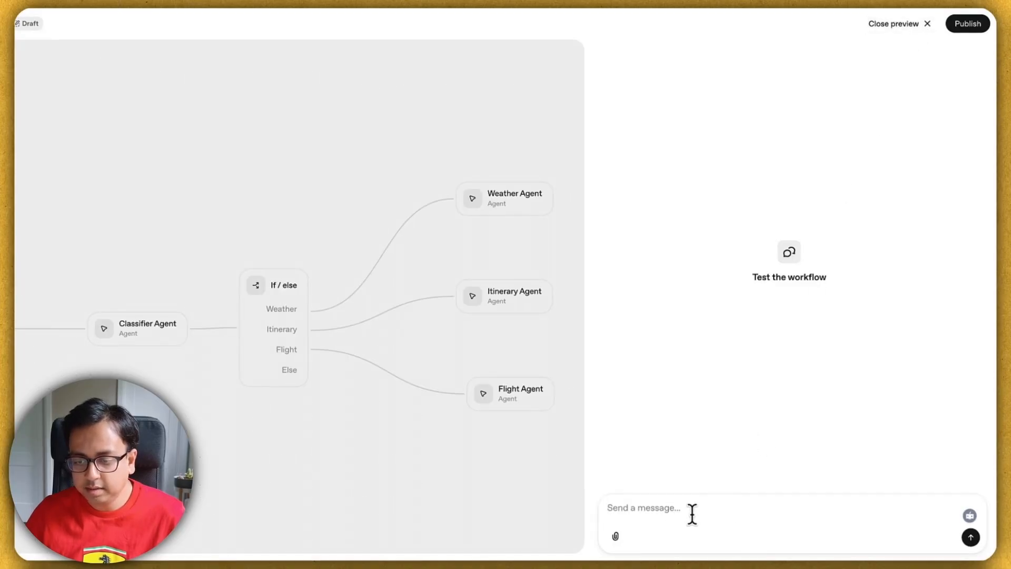
text(What is the weather looking like in Toronto?)
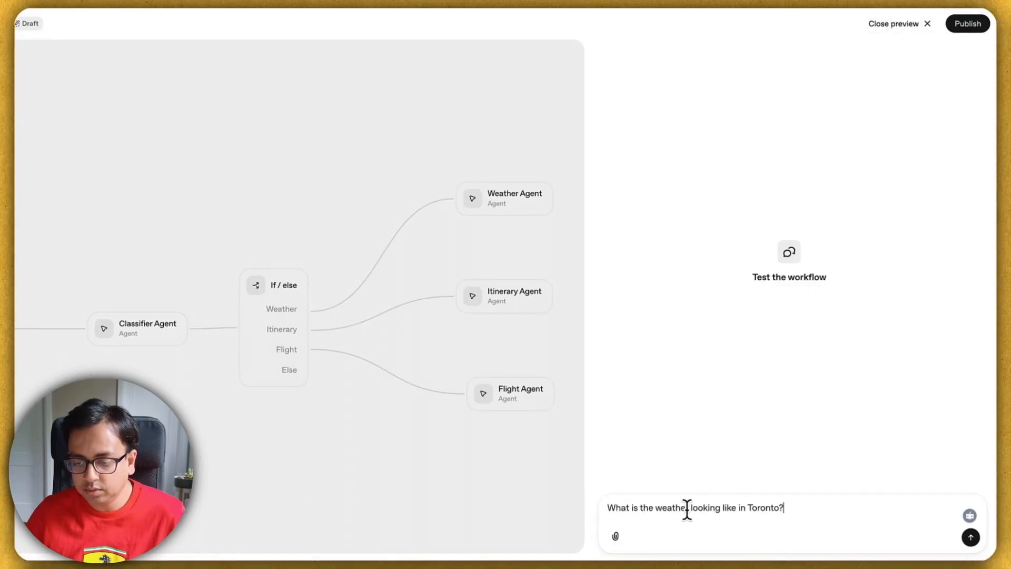
click(970, 536)
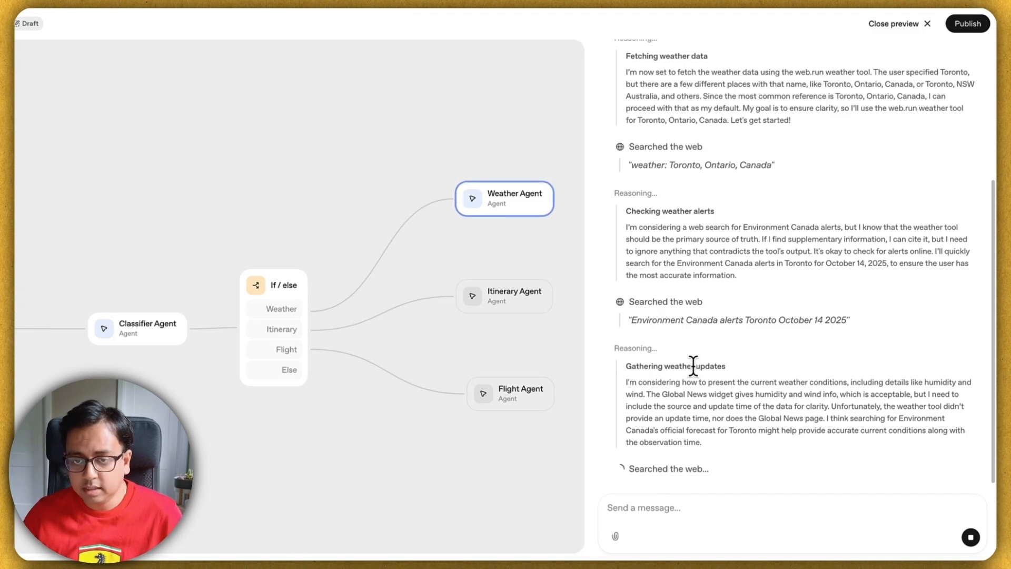
Step: Follow the run log until the Weather Agent returns Toronto's 24-hour forecast: 17°C, mostly sunny, no alerts
scroll(710, 343, up, 5)
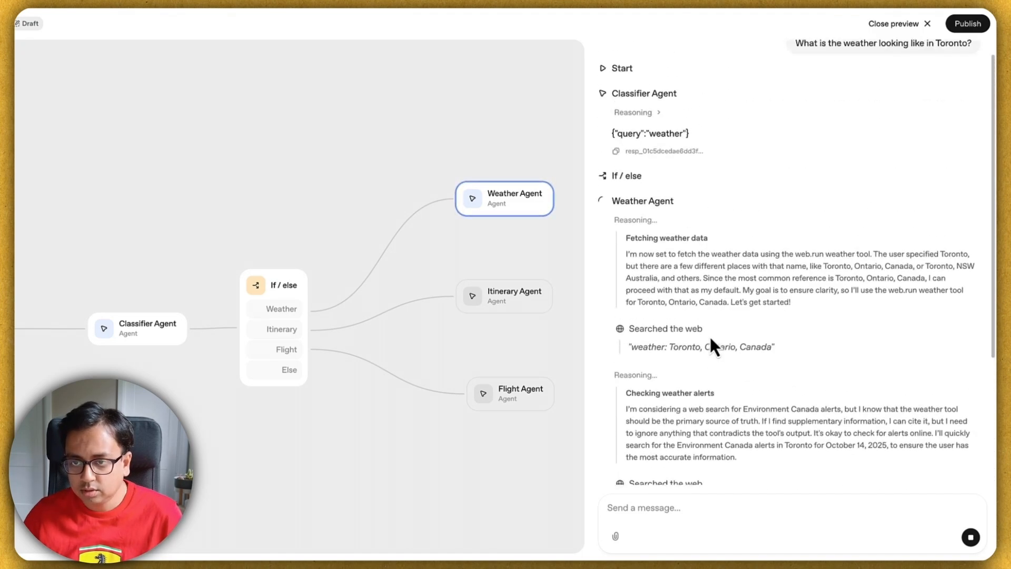
scroll(710, 334, down, 4)
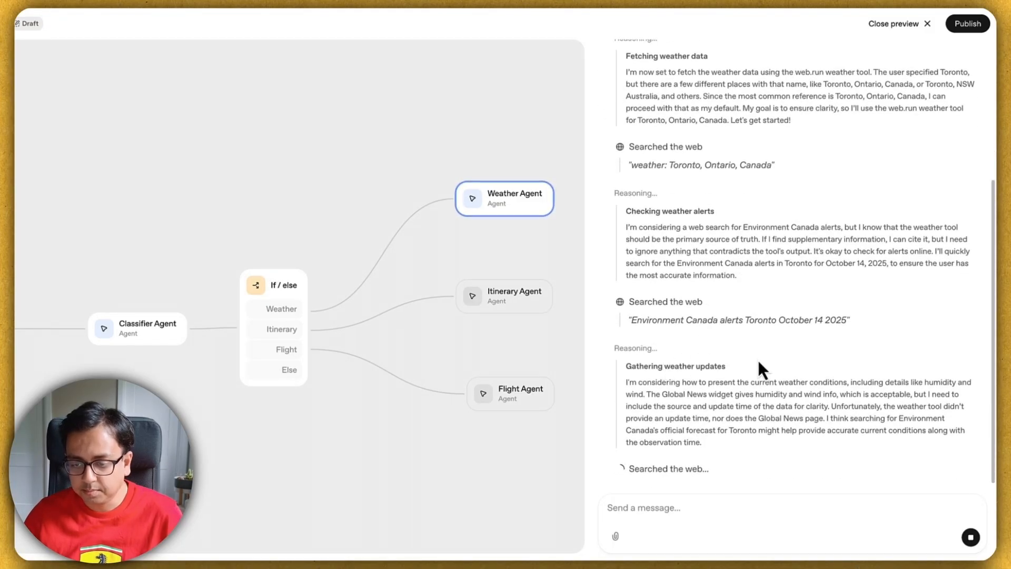
scroll(722, 304, up, 1)
scroll(721, 304, up, 5)
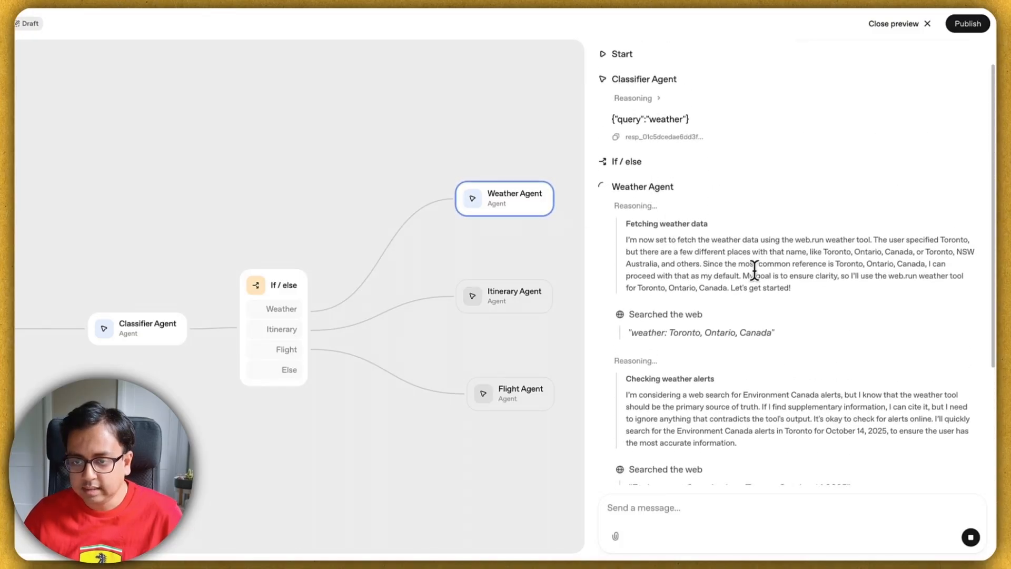
scroll(692, 322, down, 5)
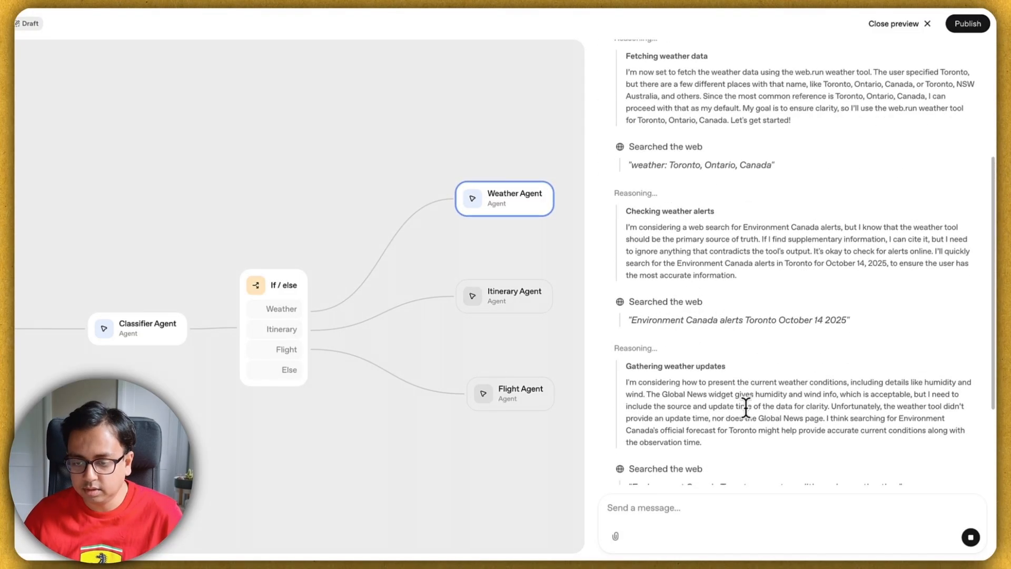
scroll(746, 408, down, 5)
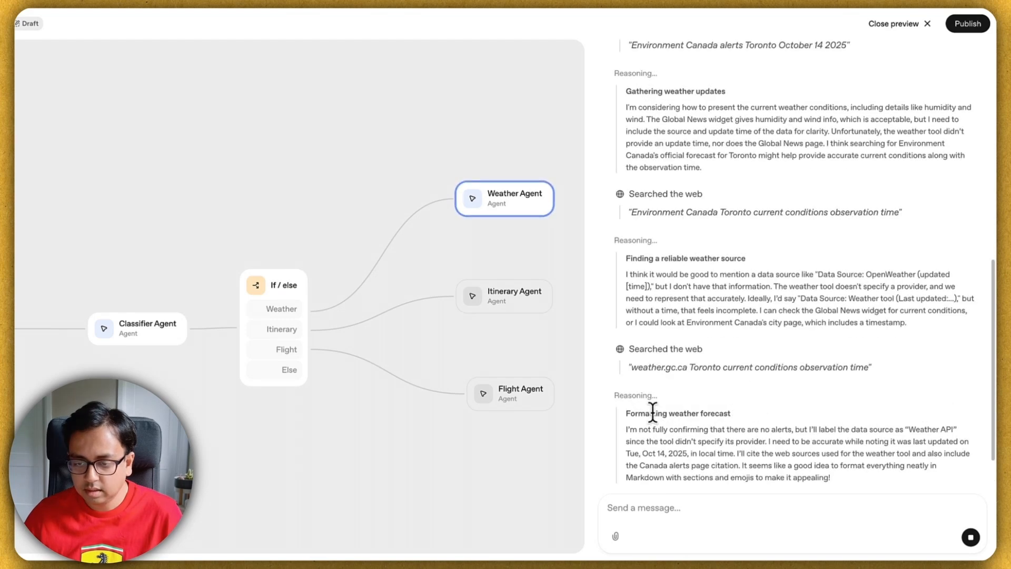
scroll(720, 374, up, 5)
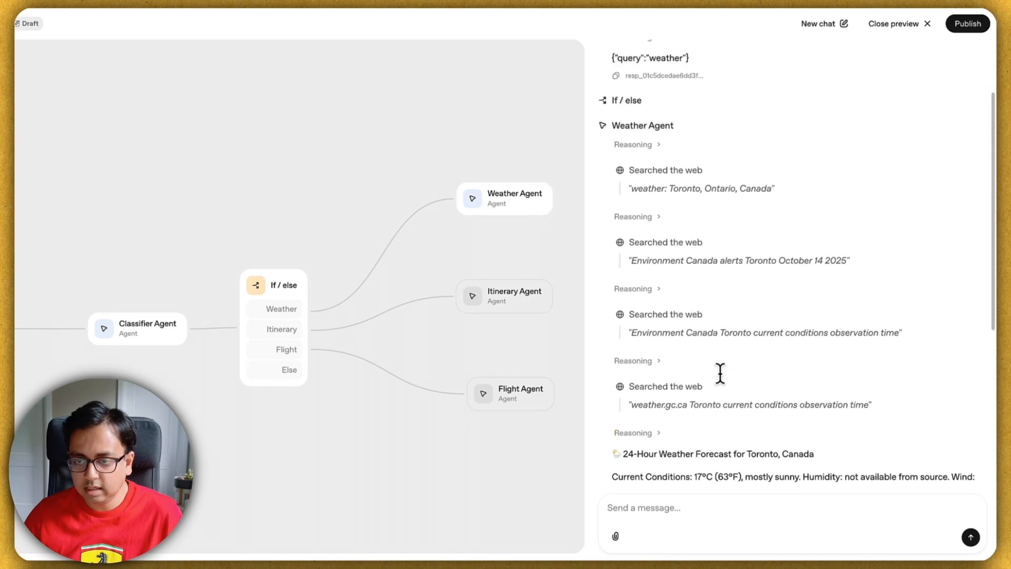
scroll(720, 374, down, 5)
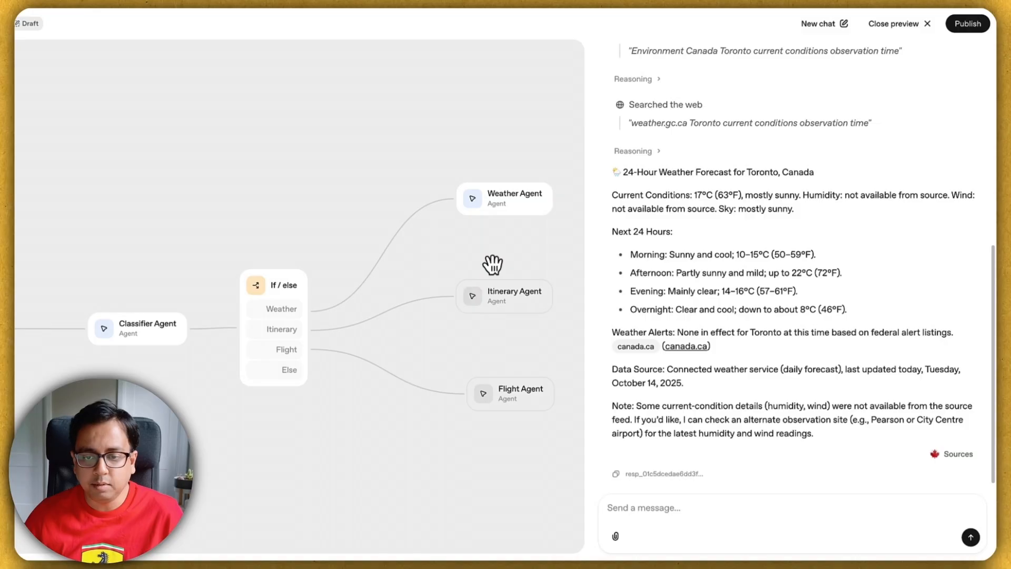
Step: Restart the preview and send the 7-day Japan itinerary request for travelling with a toddler
click(893, 26)
click(893, 27)
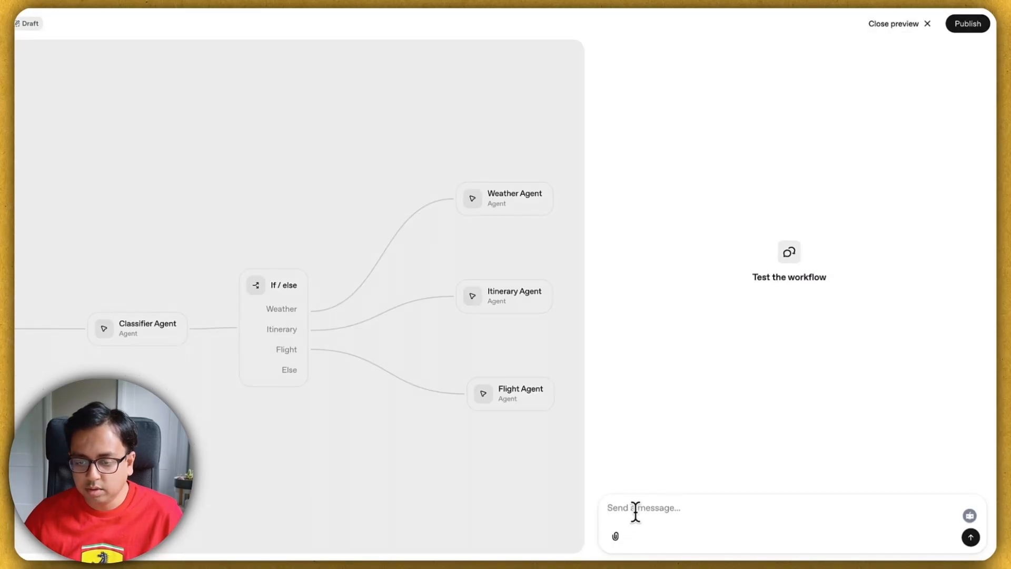
click(635, 511)
text(Could you please provide a 7-day travel itinerary for Japan? I will be travelling with a toddler beginning on November. I would like to cover Tokyo, Osaka and Fuji. I haven't booked my flight yet.)
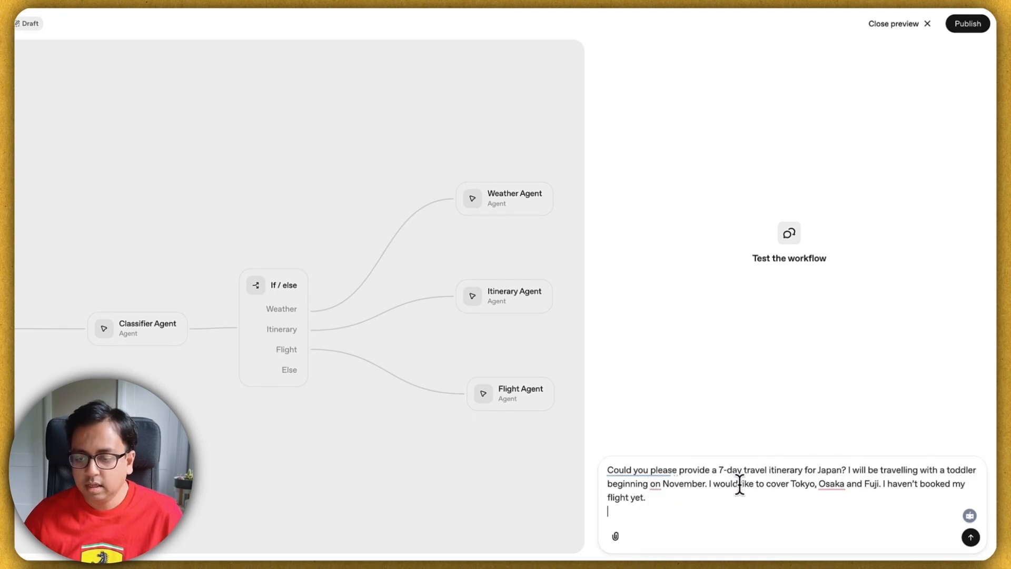
mouse_move(842, 484)
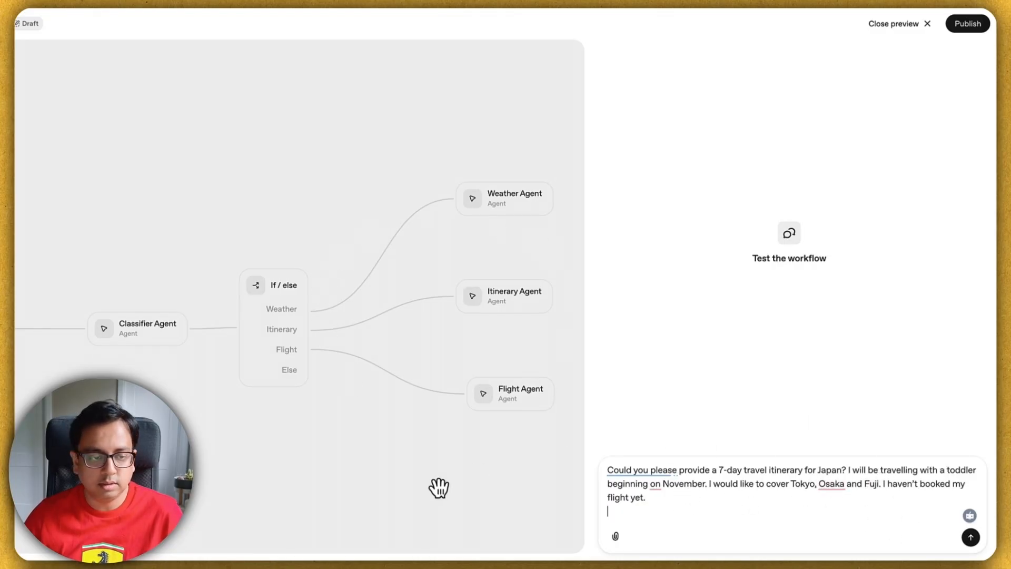
click(970, 536)
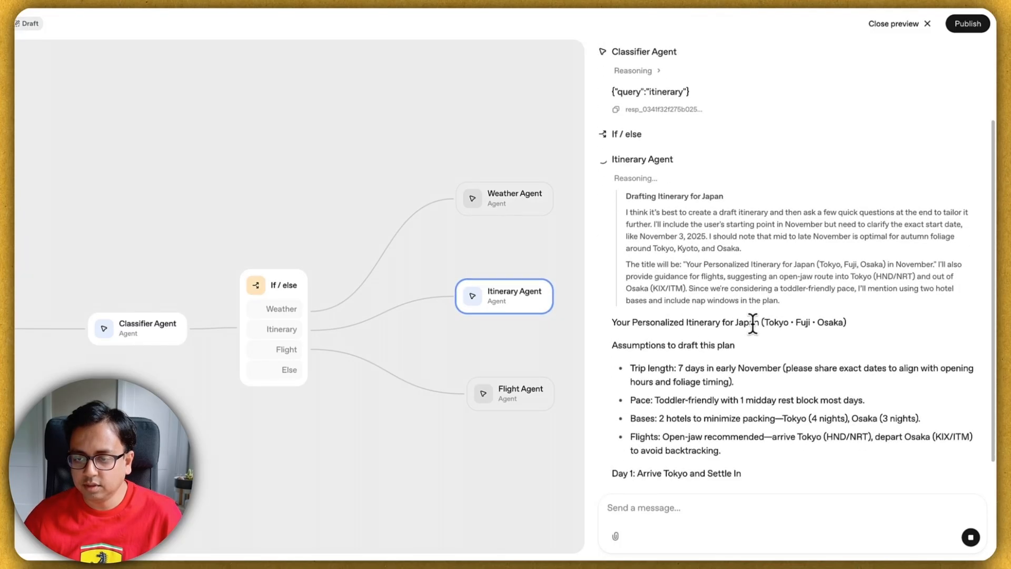
Step: Scroll through the Itinerary Agent's finished day-by-day Japan plan with transit, stays and toddler tips
scroll(830, 340, up, 2)
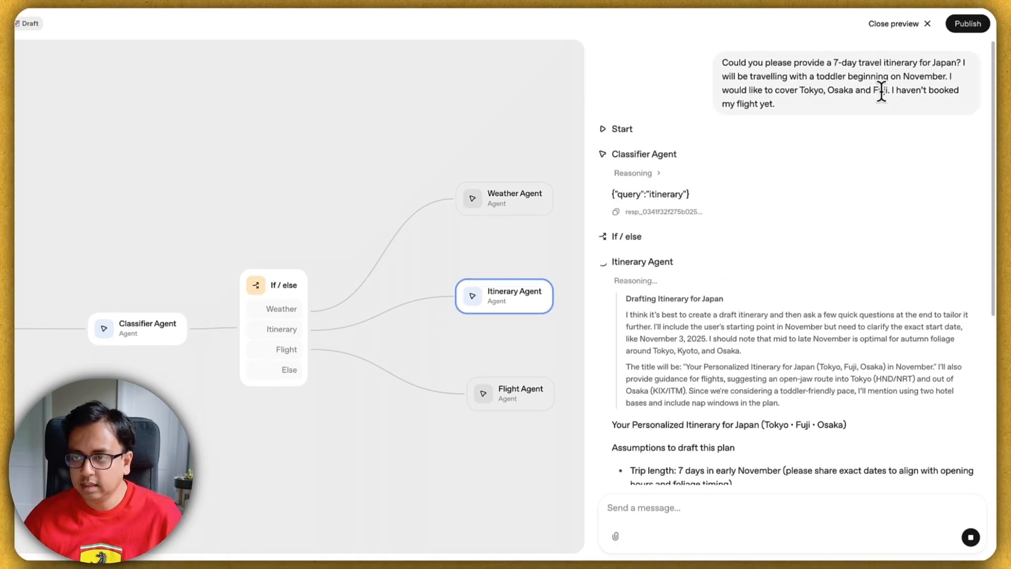
scroll(808, 296, down, 6)
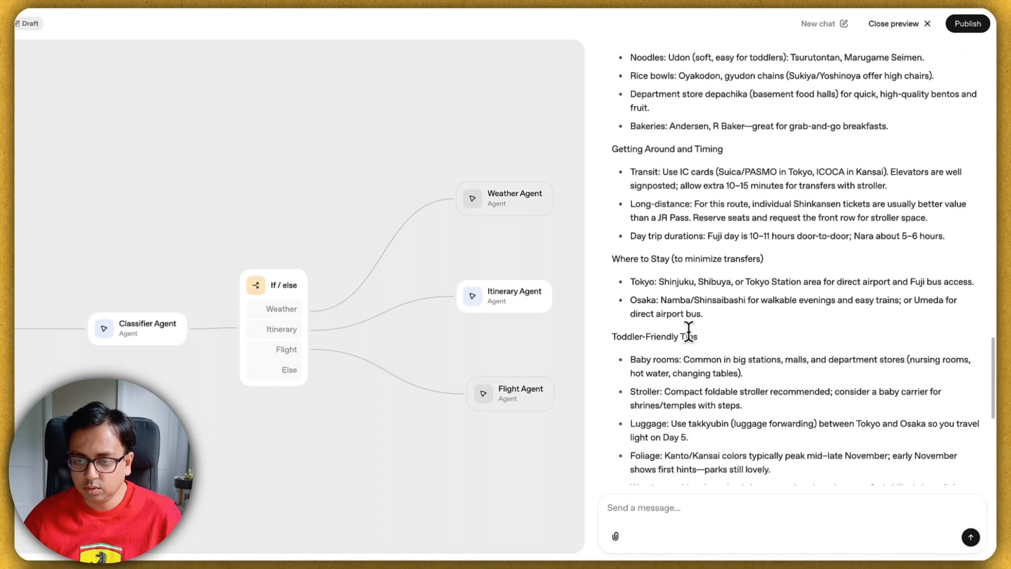
scroll(688, 330, up, 6)
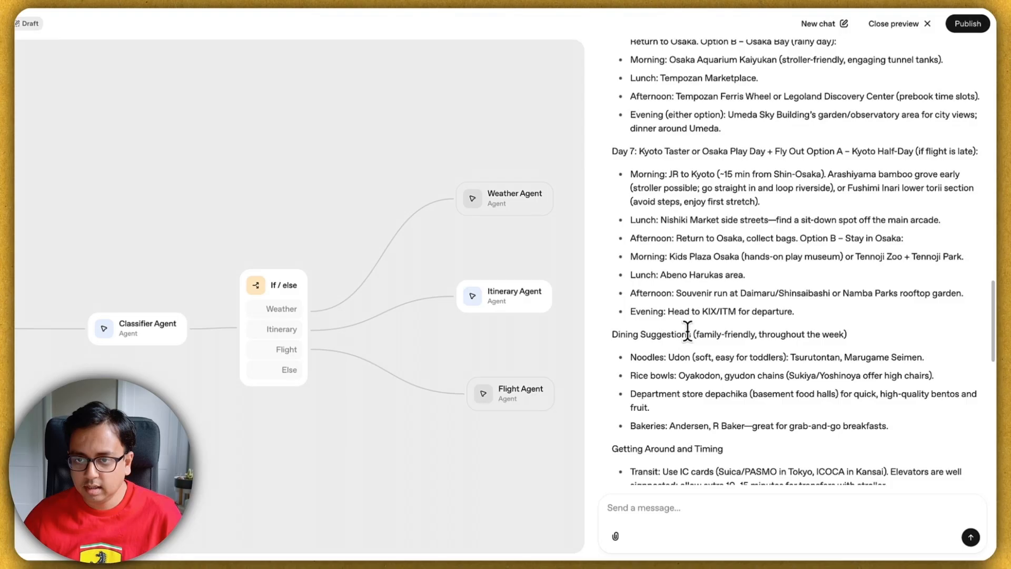
scroll(664, 348, down, 3)
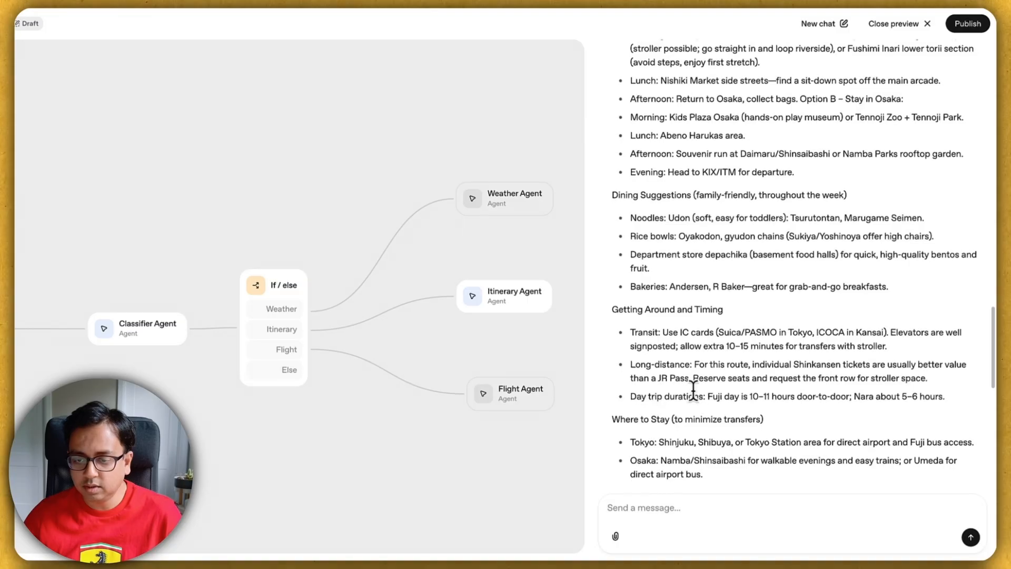
scroll(685, 385, down, 5)
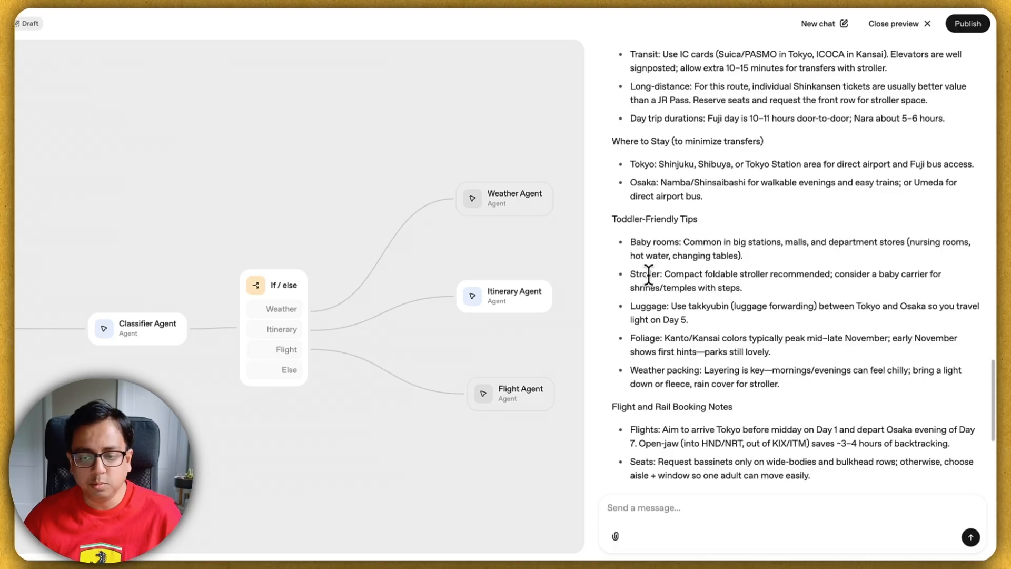
scroll(646, 272, down, 4)
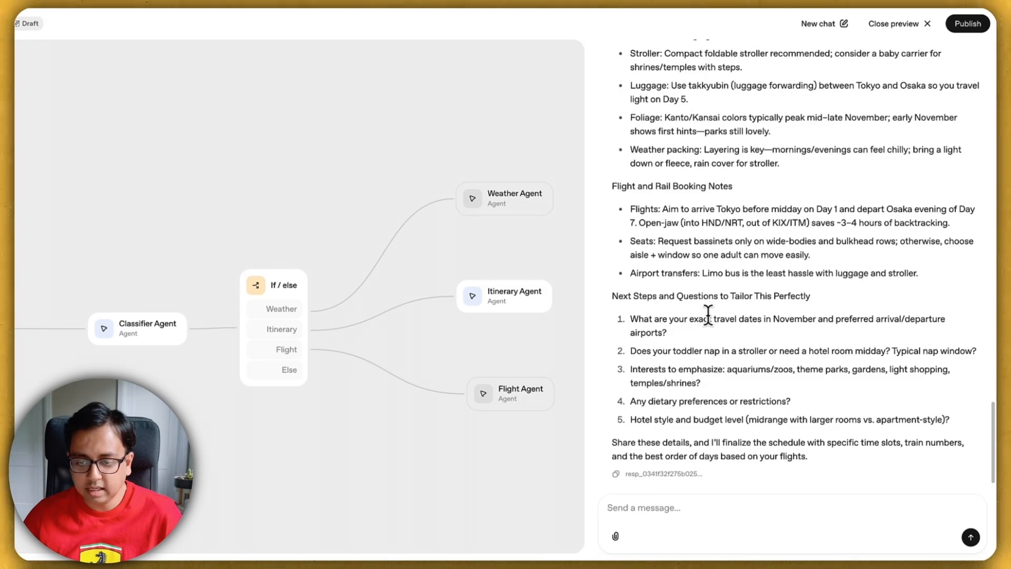
scroll(707, 307, up, 20)
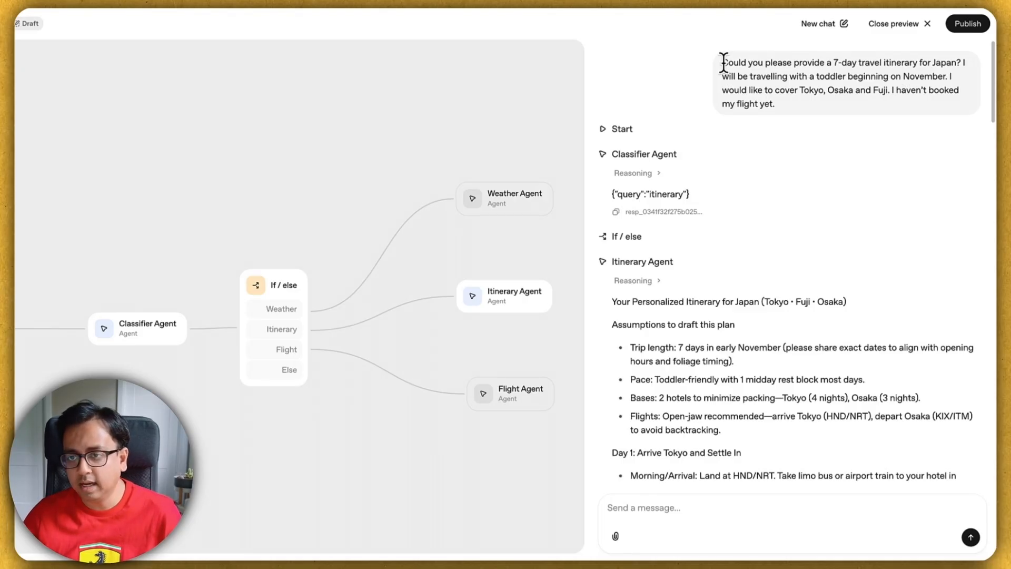
scroll(715, 295, down, 20)
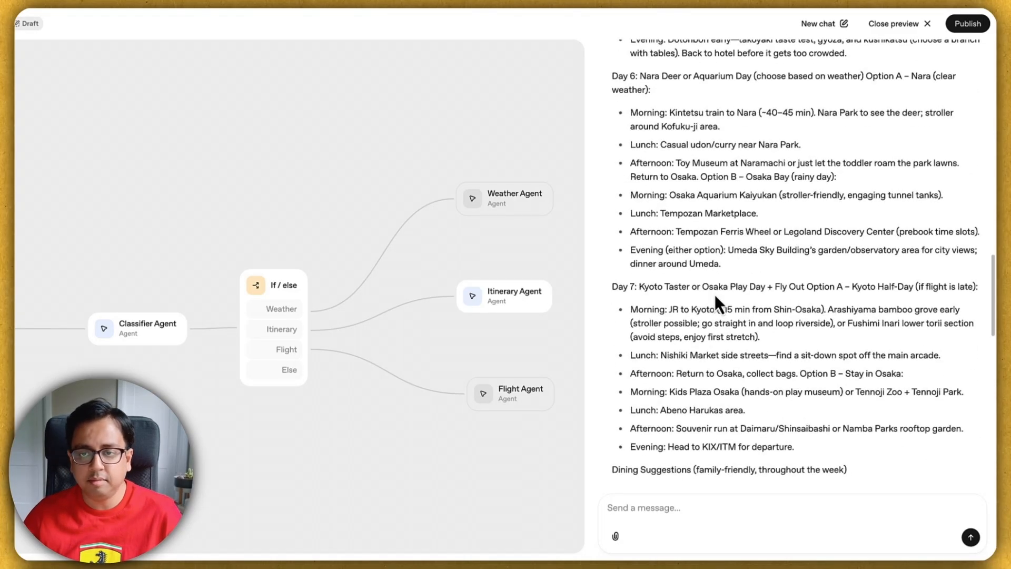
scroll(715, 295, down, 6)
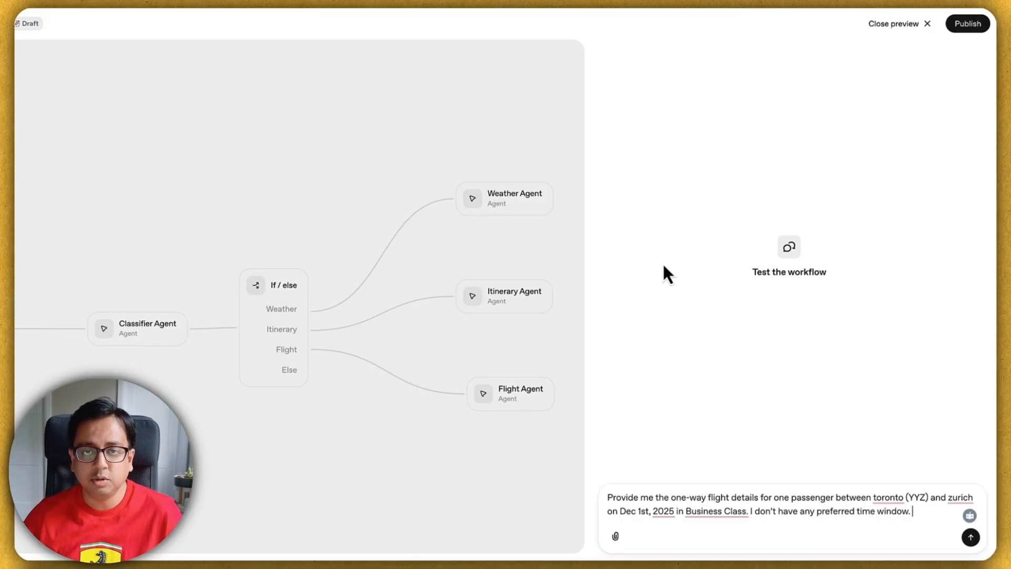
Step: Send the December 1, 2025 Toronto–Zurich business-class request and review the SWISS LX81 and AC880 options
key(Return)
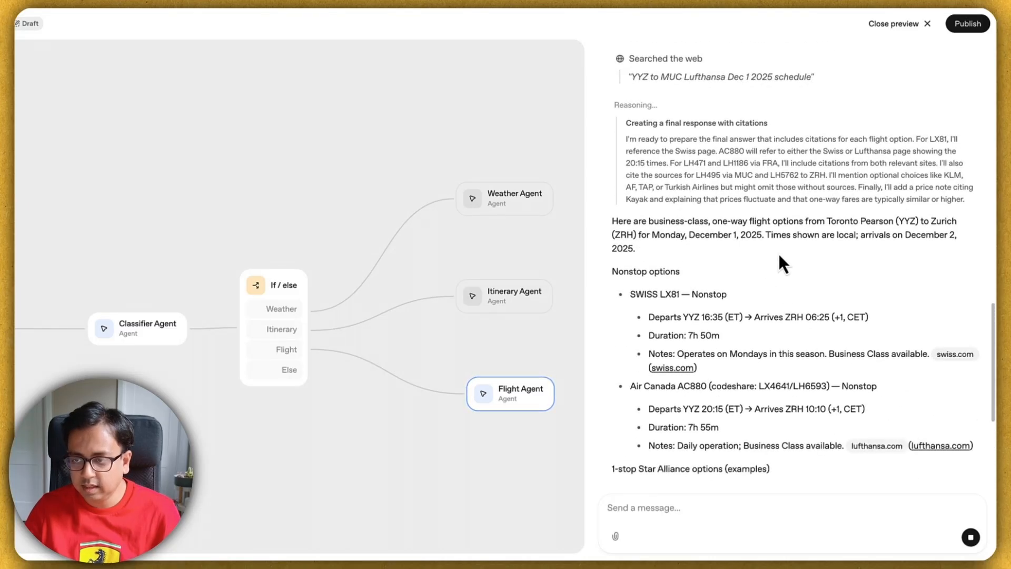
scroll(814, 280, up, 8)
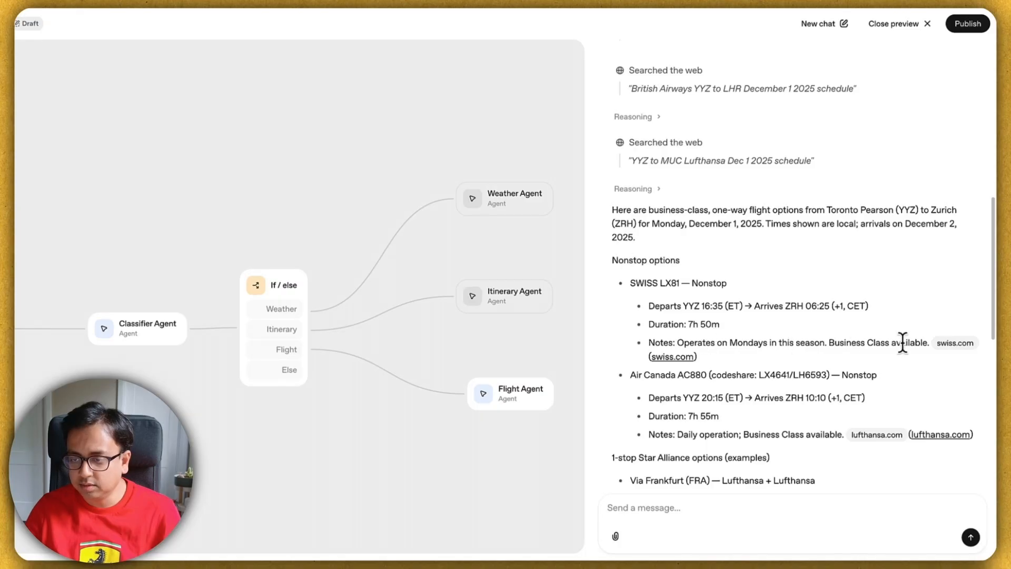
scroll(836, 353, down, 1)
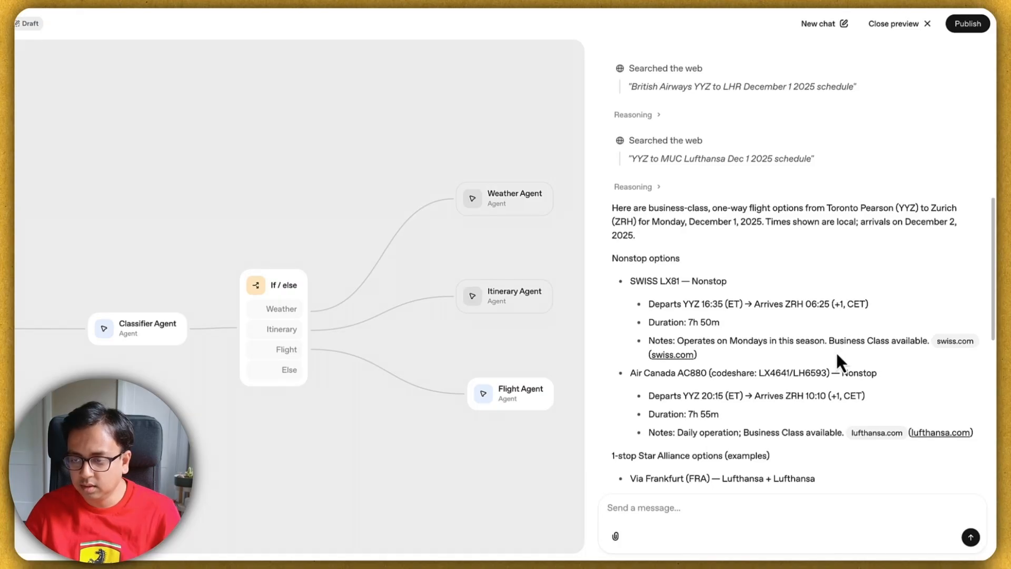
Step: Open the swiss.com citation in a new window and confirm LX81 departs 16:35, arriving 06:25
right_click(686, 353)
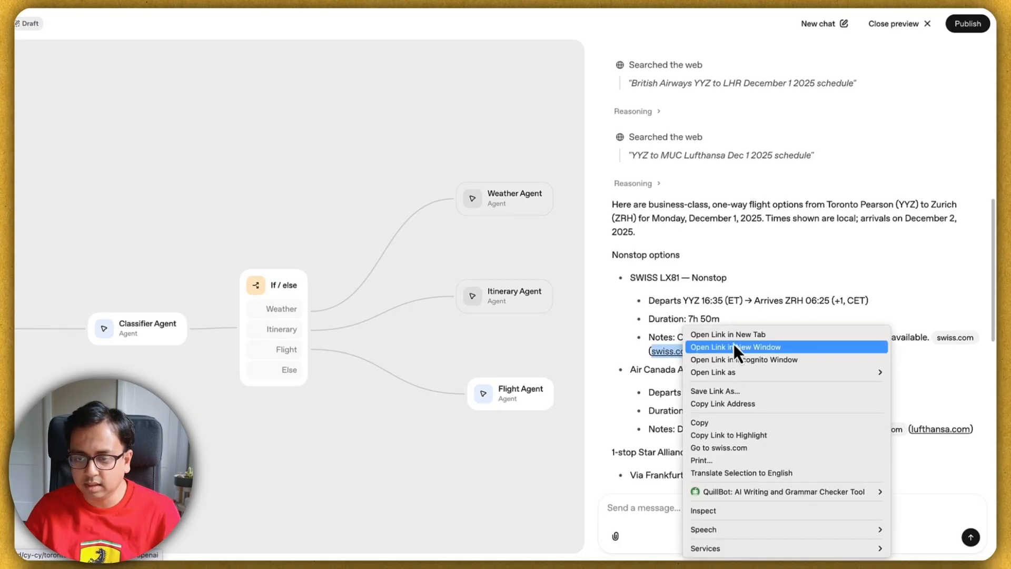
click(733, 343)
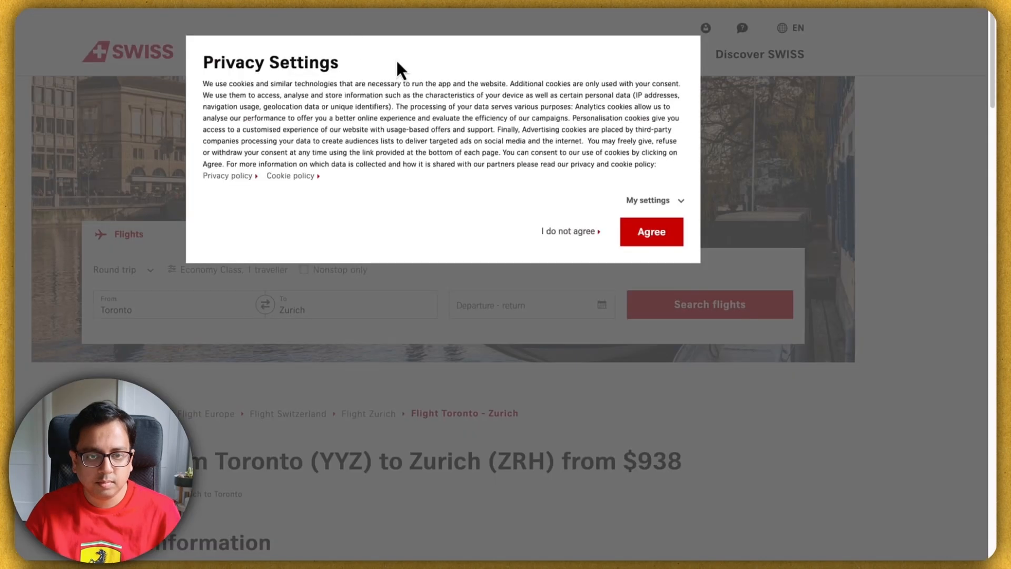
click(647, 237)
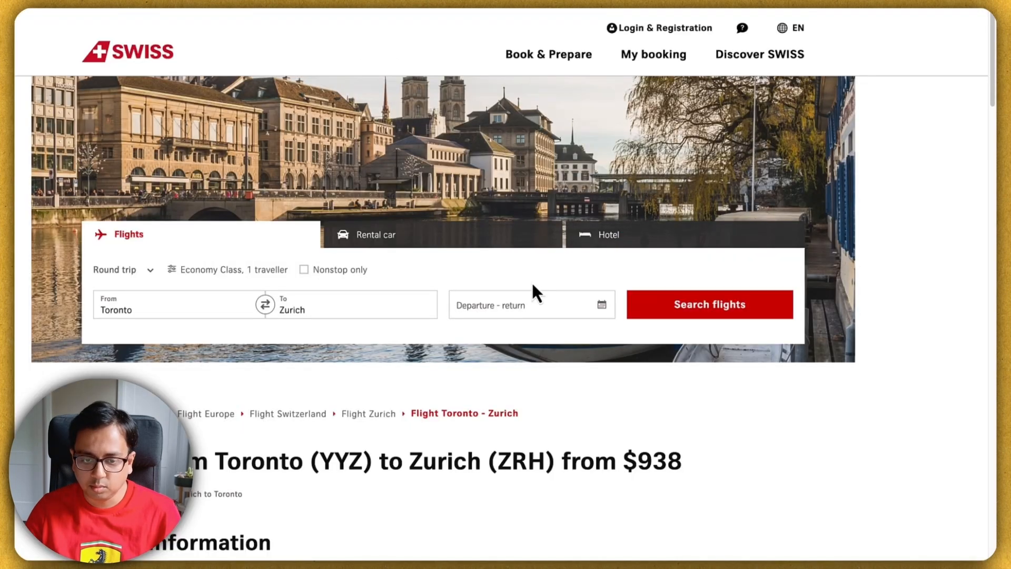
scroll(532, 285, down, 6)
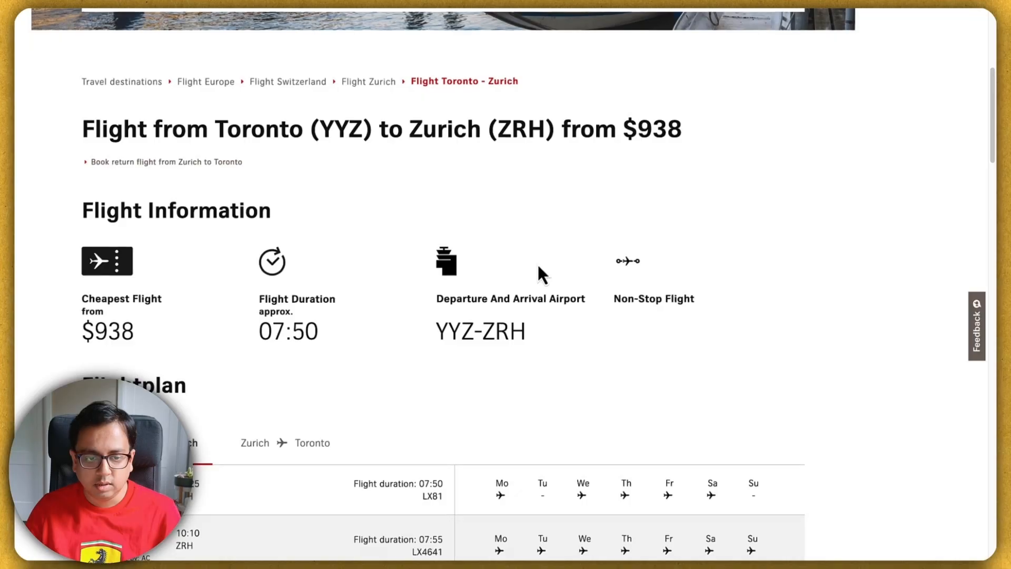
scroll(538, 265, down, 4)
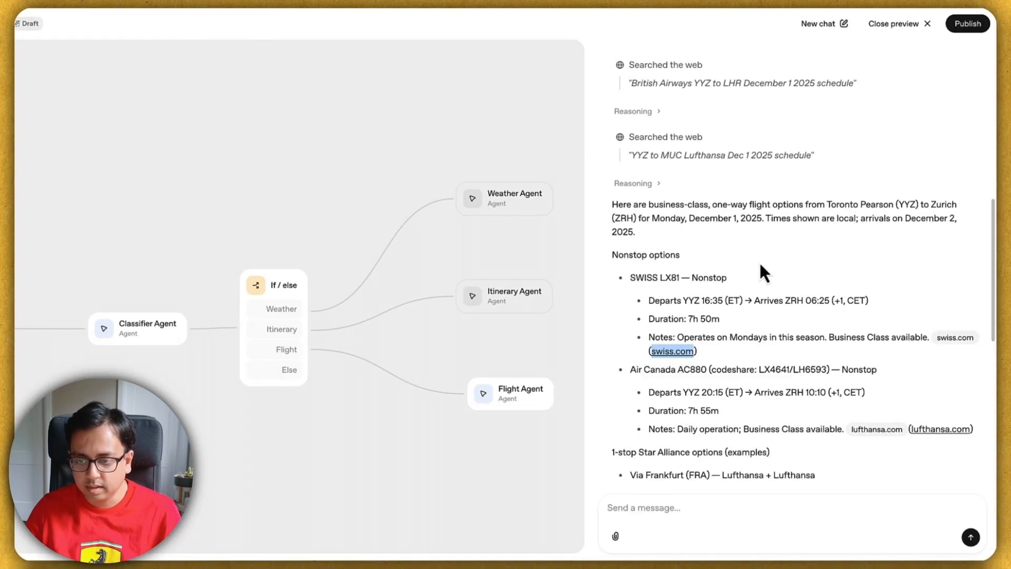
scroll(759, 261, down, 3)
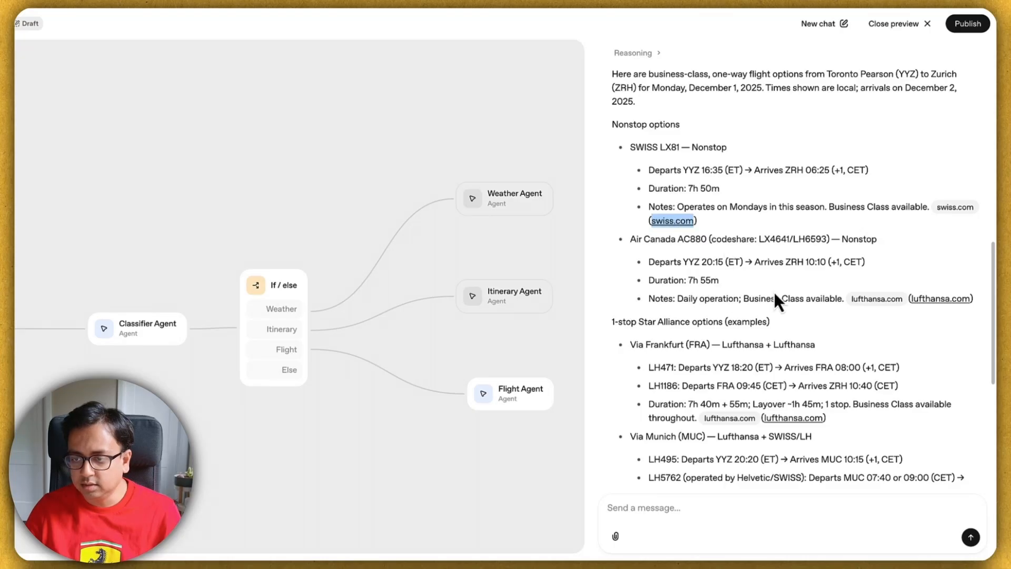
Step: Open the lufthansa.com citation in a new window and scroll to the LH6593 07:55 flight information
right_click(936, 301)
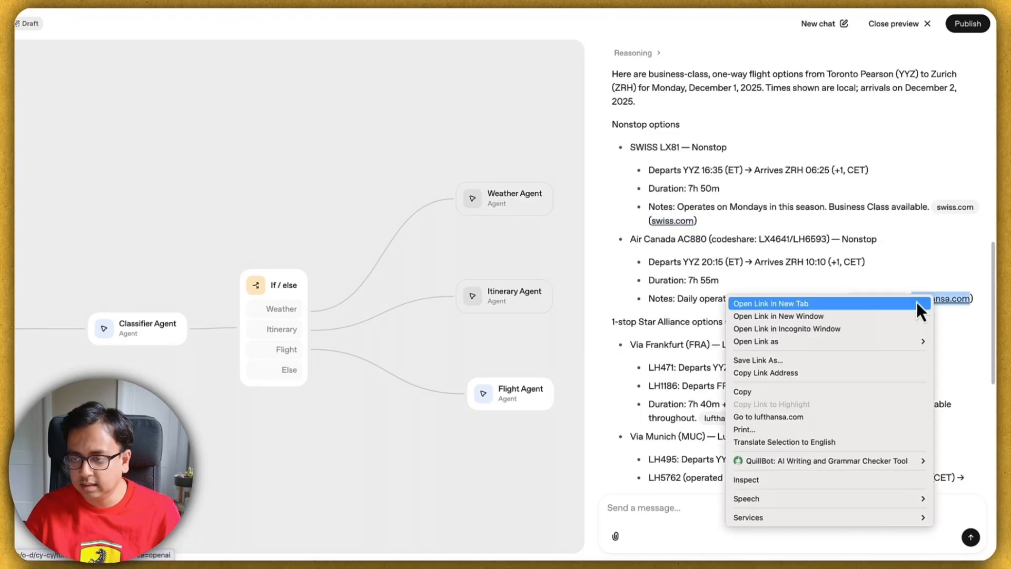
click(867, 317)
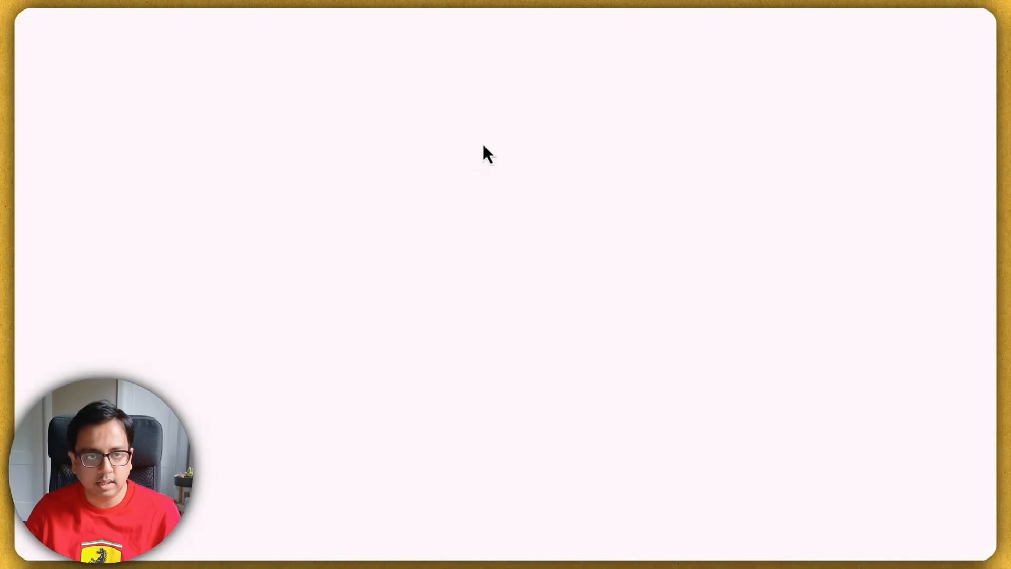
scroll(403, 239, down, 5)
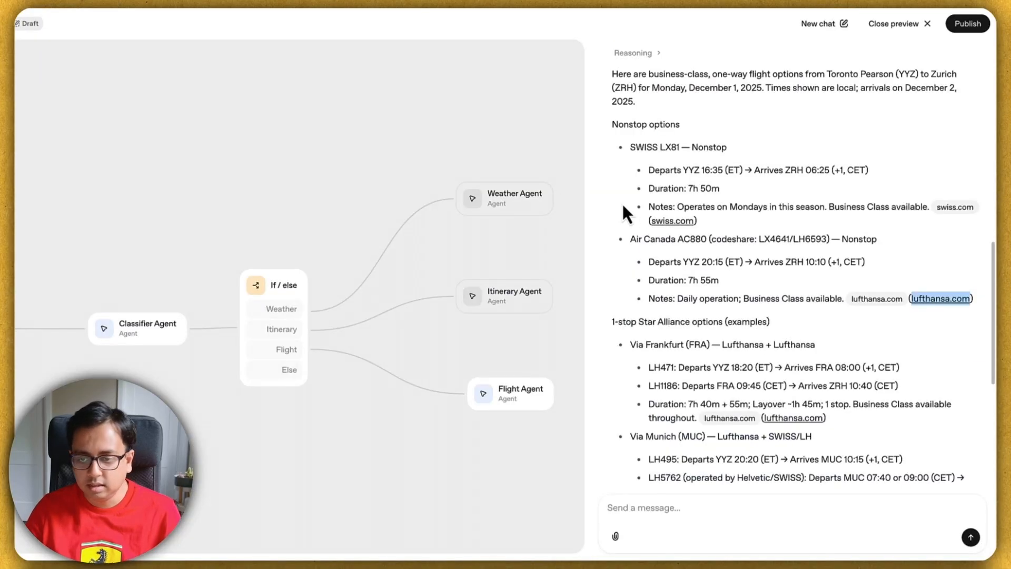
Step: Scroll through the rest of the flight answer in the preview chat
scroll(621, 203, down, 2)
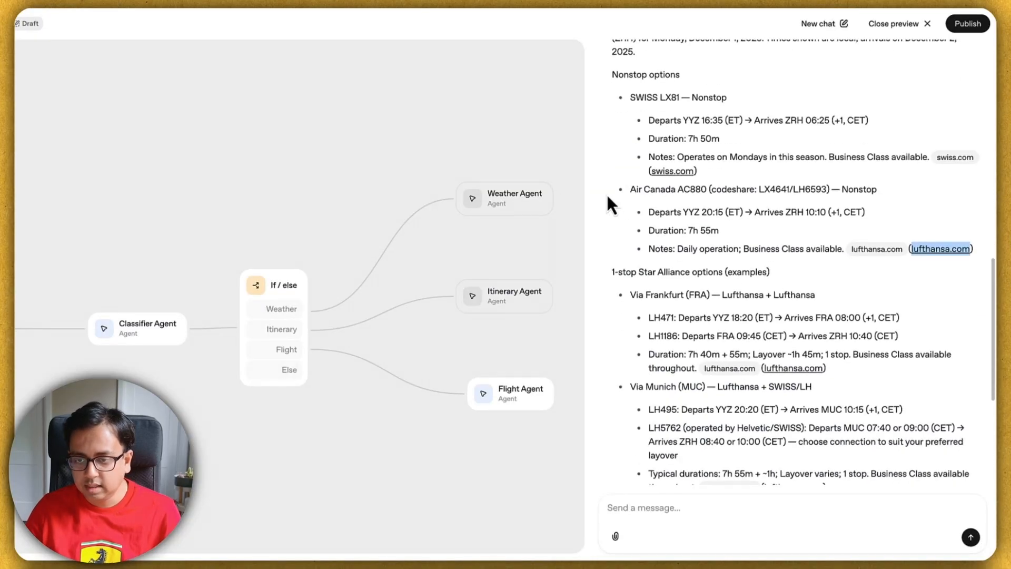
scroll(740, 285, down, 5)
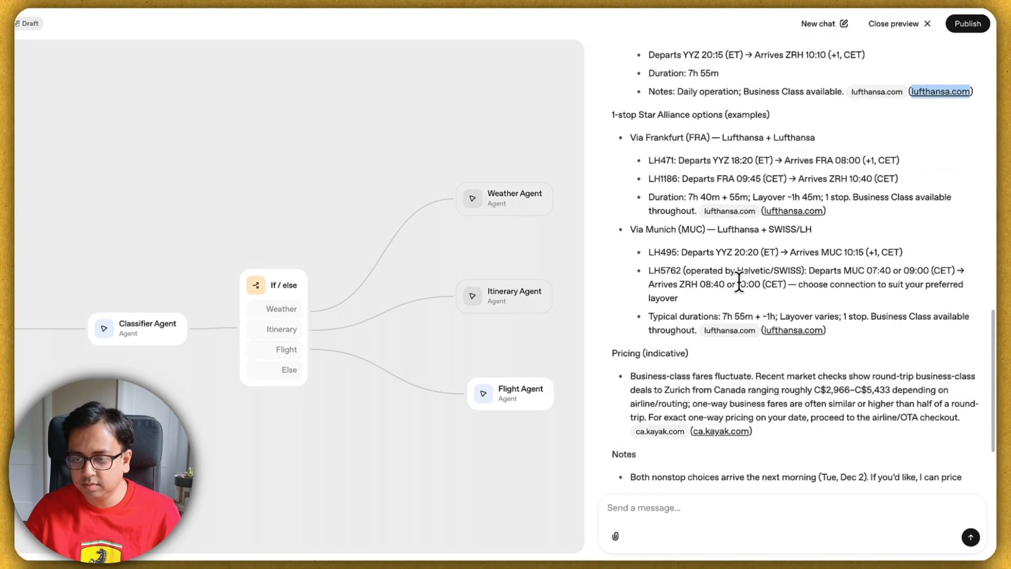
scroll(724, 301, down, 1)
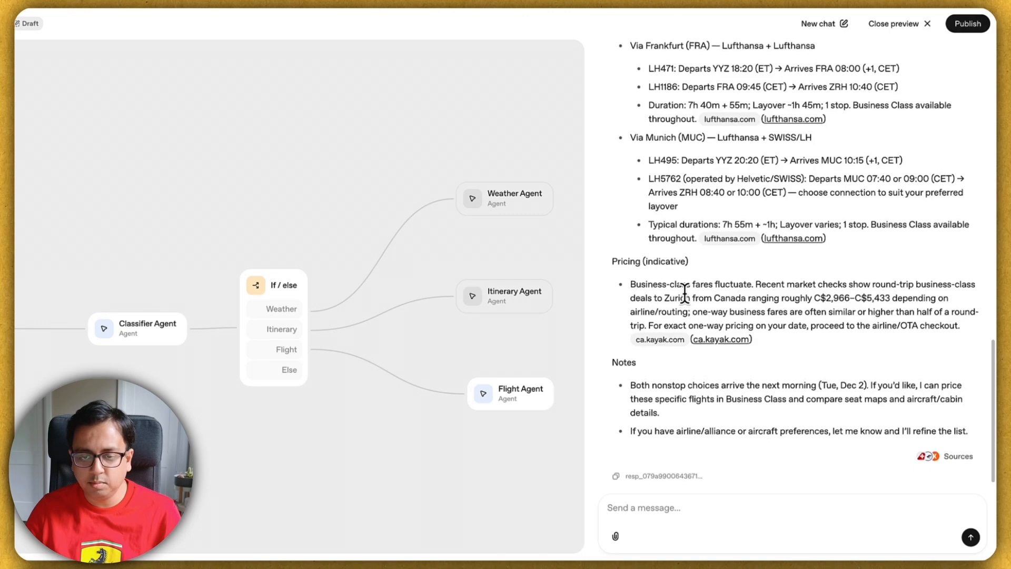
scroll(683, 295, up, 1)
scroll(684, 293, up, 2)
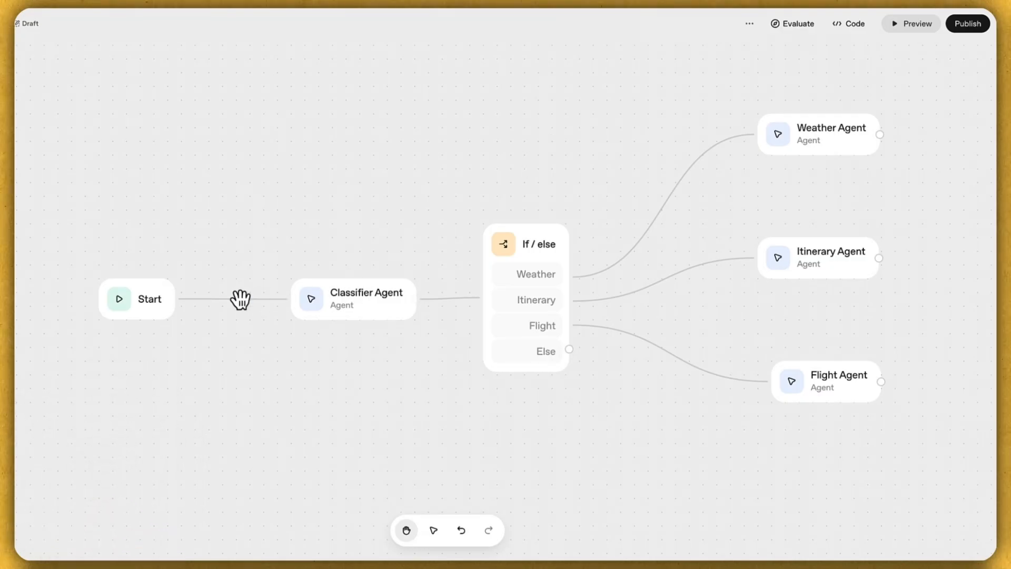
Step: Move Start left and Classifier Agent right, then place a Guardrails node and open its settings
drag(158, 295, 102, 294)
drag(345, 291, 363, 291)
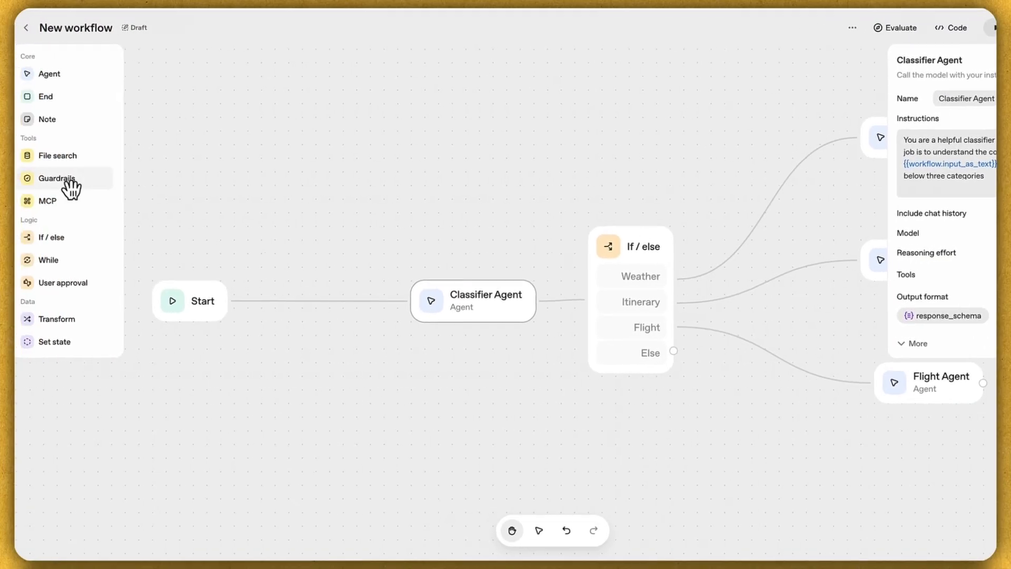
drag(65, 179, 303, 200)
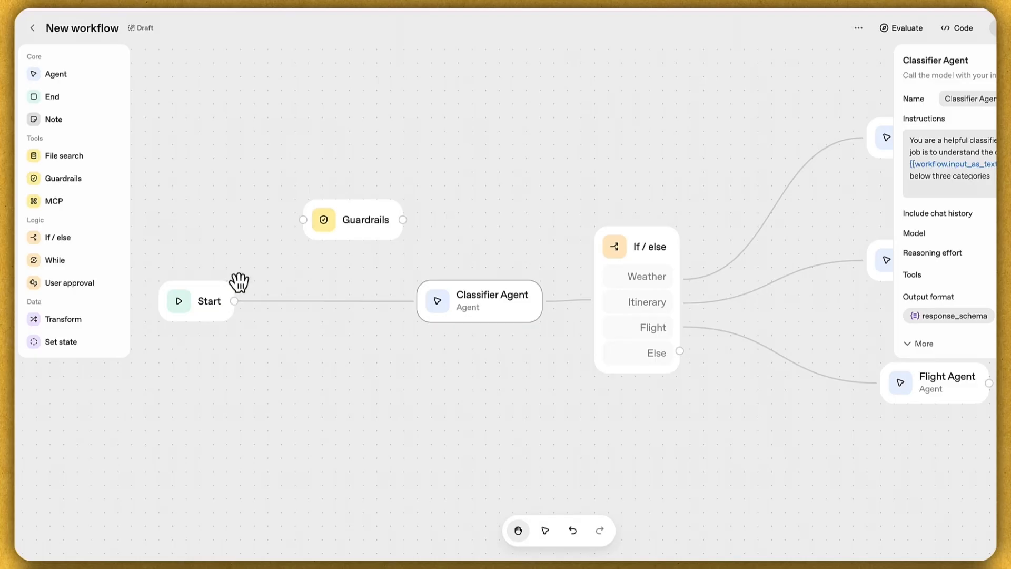
click(668, 109)
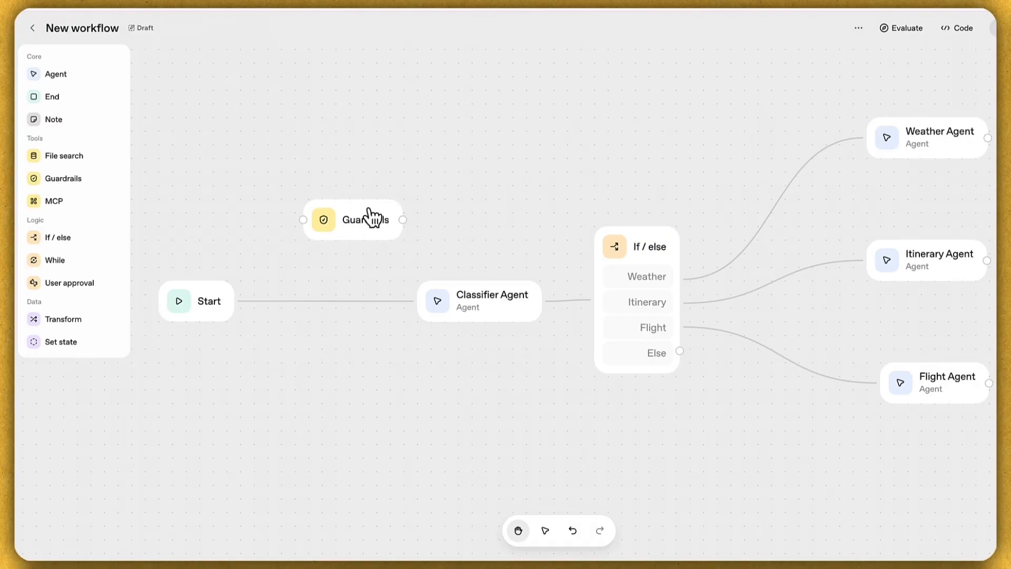
drag(370, 211, 357, 211)
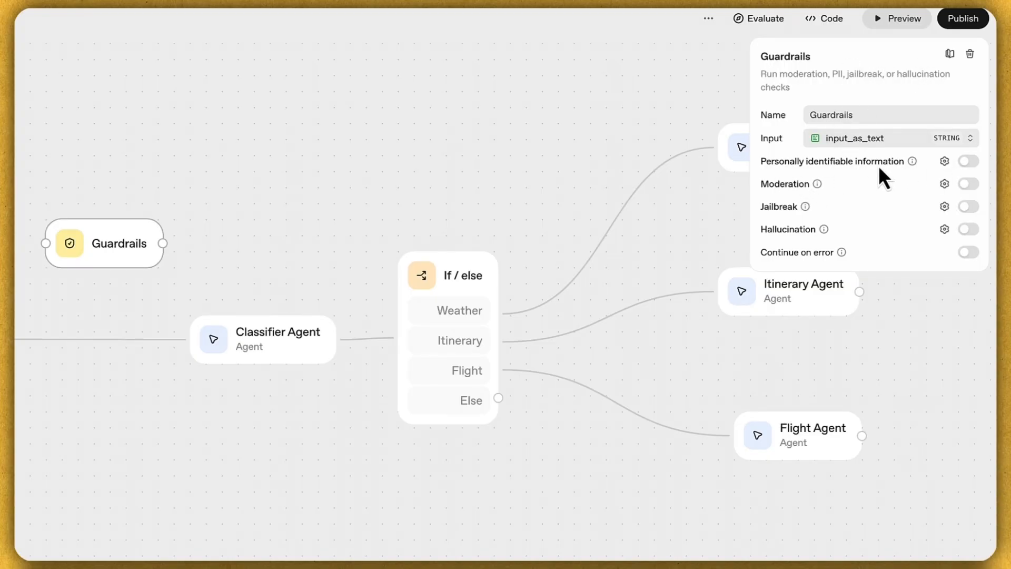
Step: Enable the Guardrails PII check with Person name, Phone number and Email address entities added
click(945, 162)
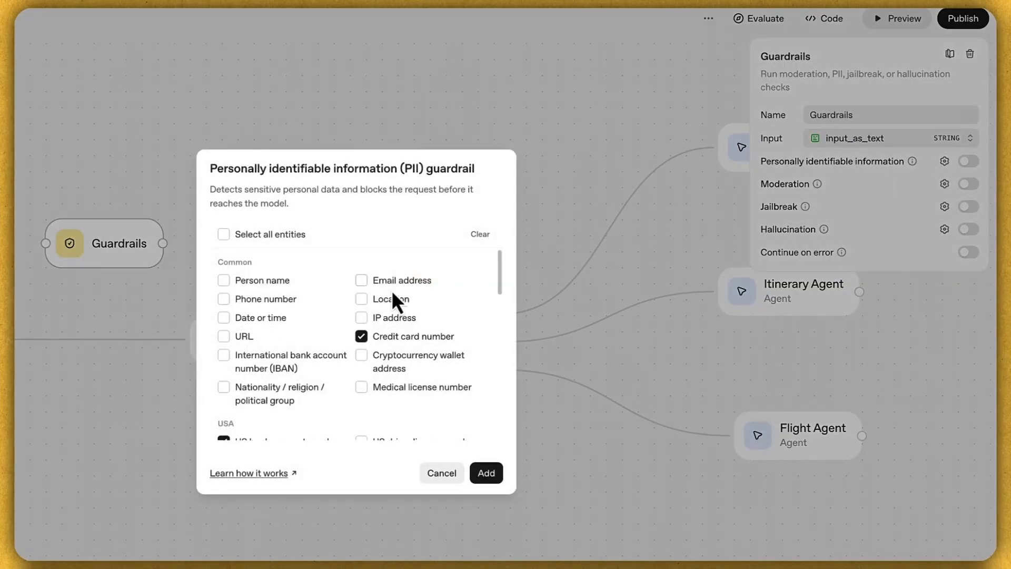
click(223, 279)
click(224, 299)
click(361, 280)
click(486, 473)
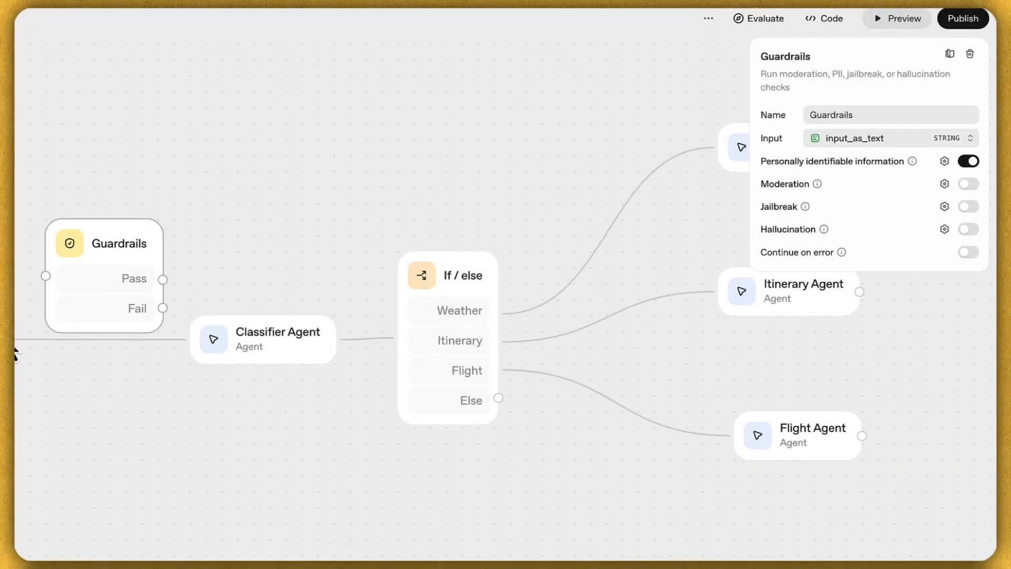
click(110, 339)
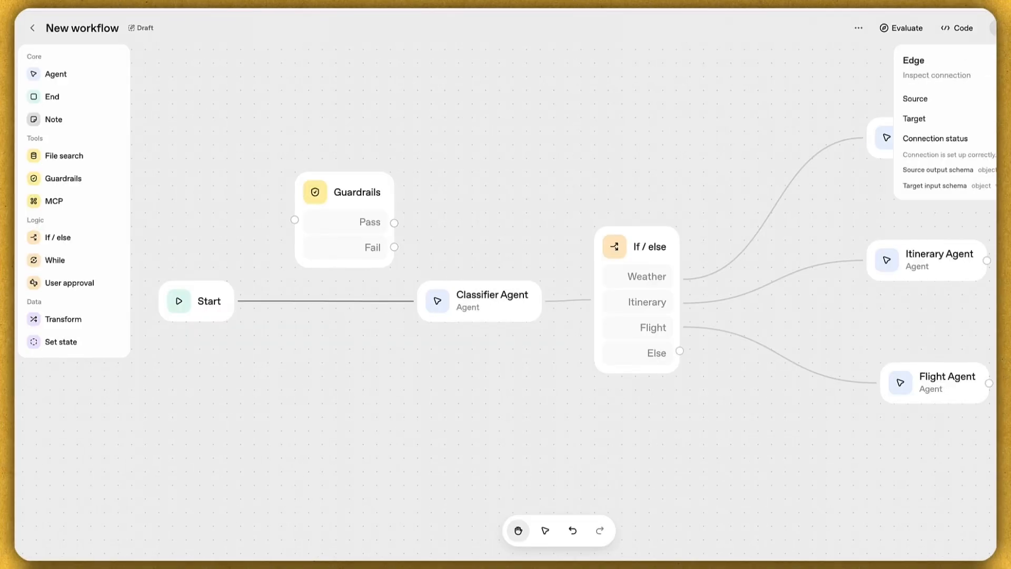
Step: Replace the Start→Classifier link with Start→Guardrails and Guardrails Pass→Classifier Agent, aligning the node
key(BackSpace)
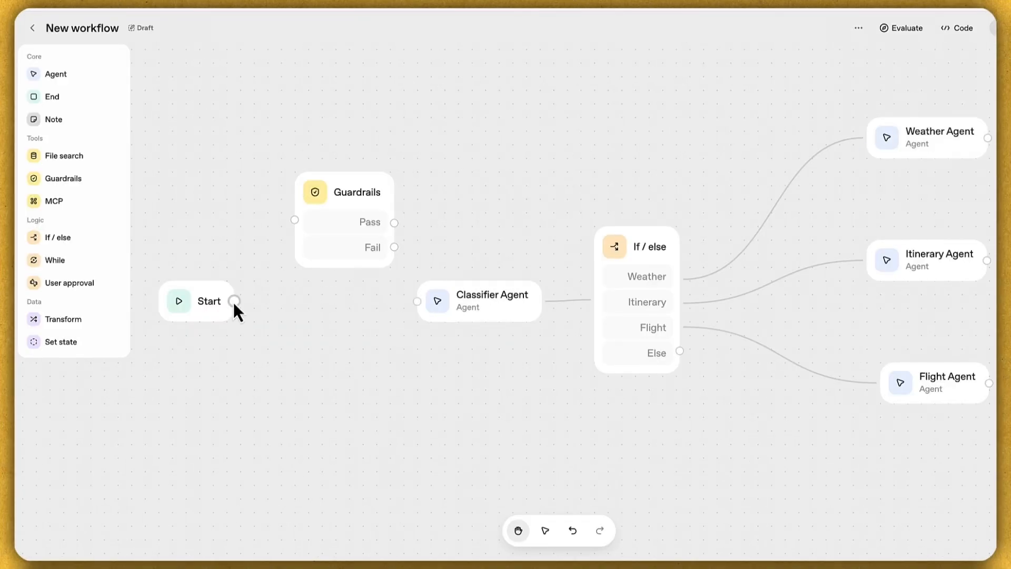
drag(234, 301, 292, 220)
drag(394, 223, 429, 315)
drag(361, 190, 349, 272)
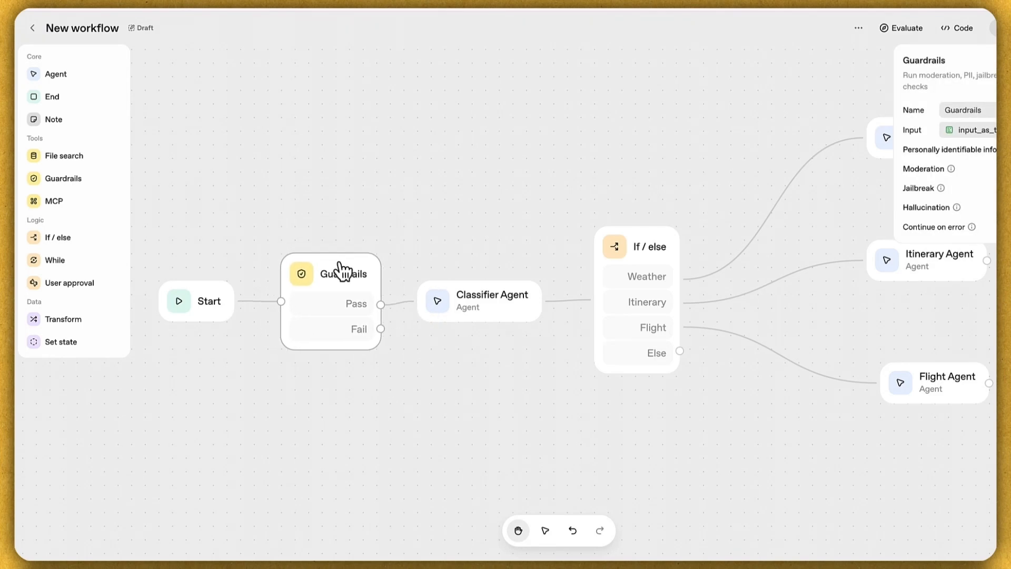
click(398, 163)
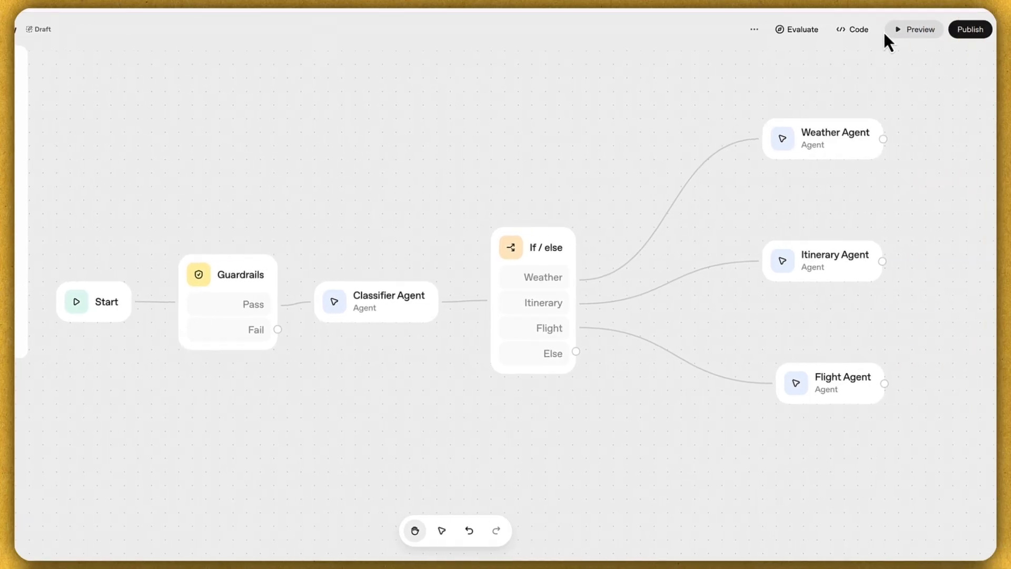
Step: In Preview, send a request for a Zurich travel plan to be emailed to an address
click(915, 30)
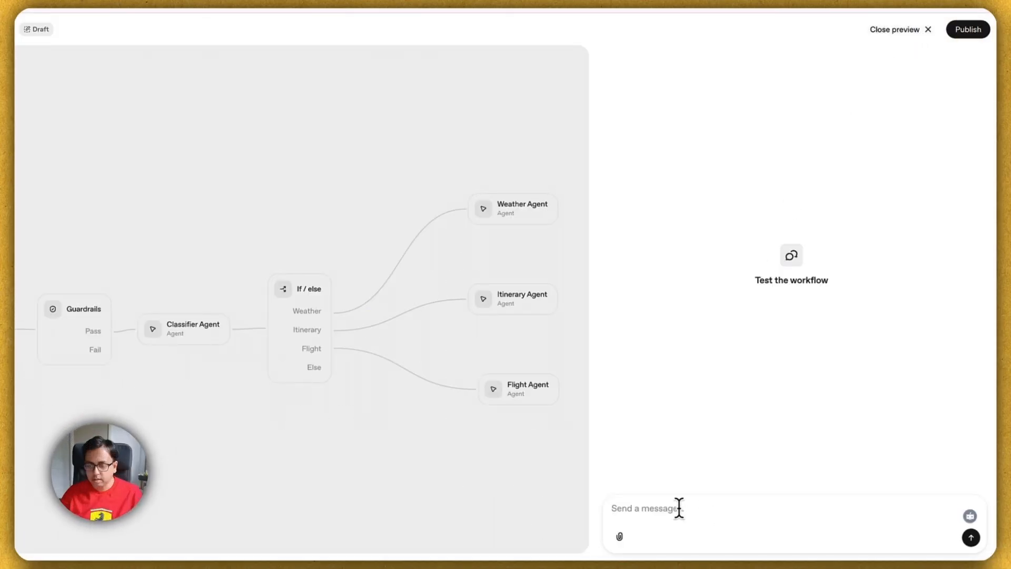
text(Can you please send travel pl)
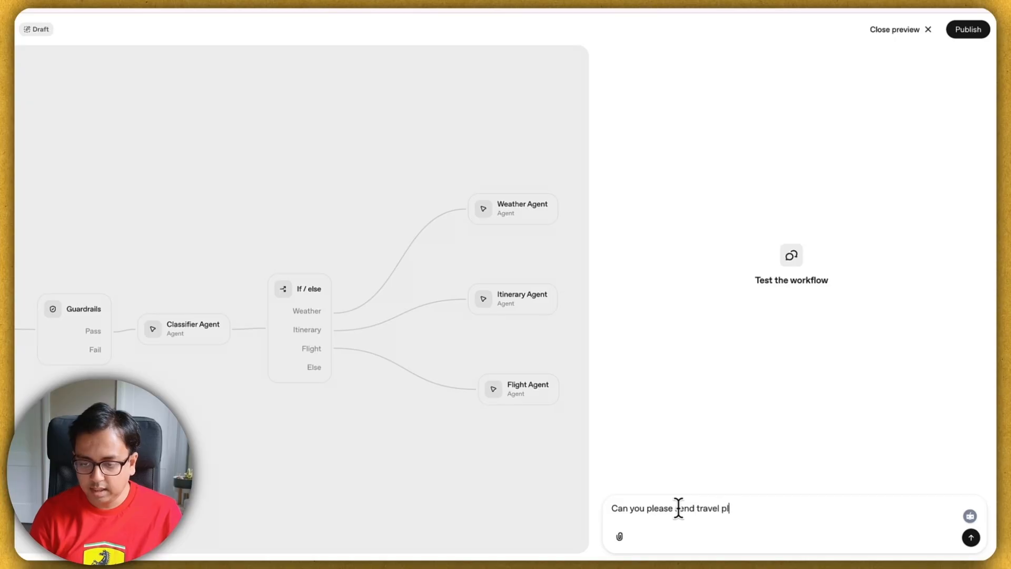
key(BackSpace)
key(BackSpace)
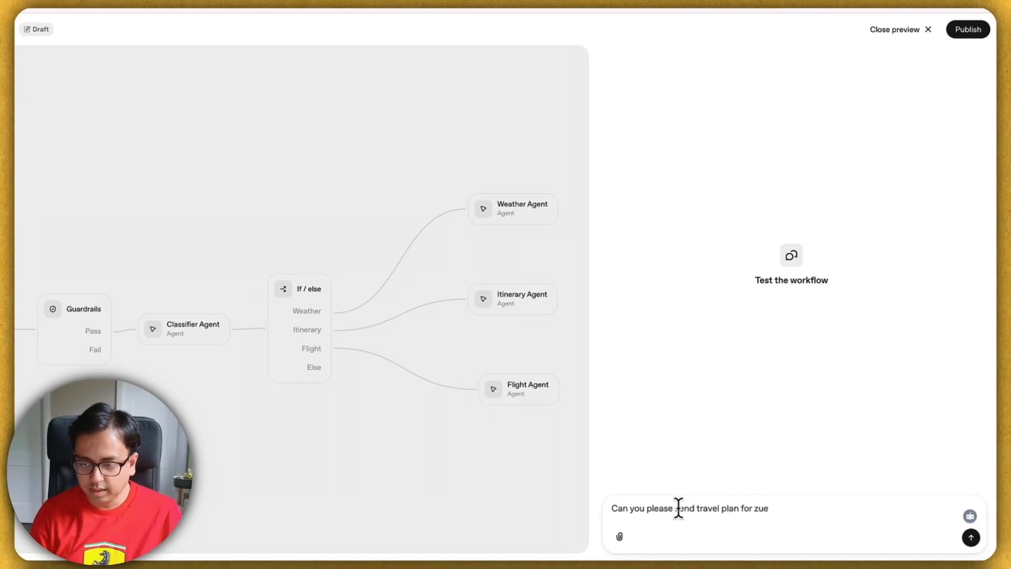
key(BackSpace)
text(rich to test)
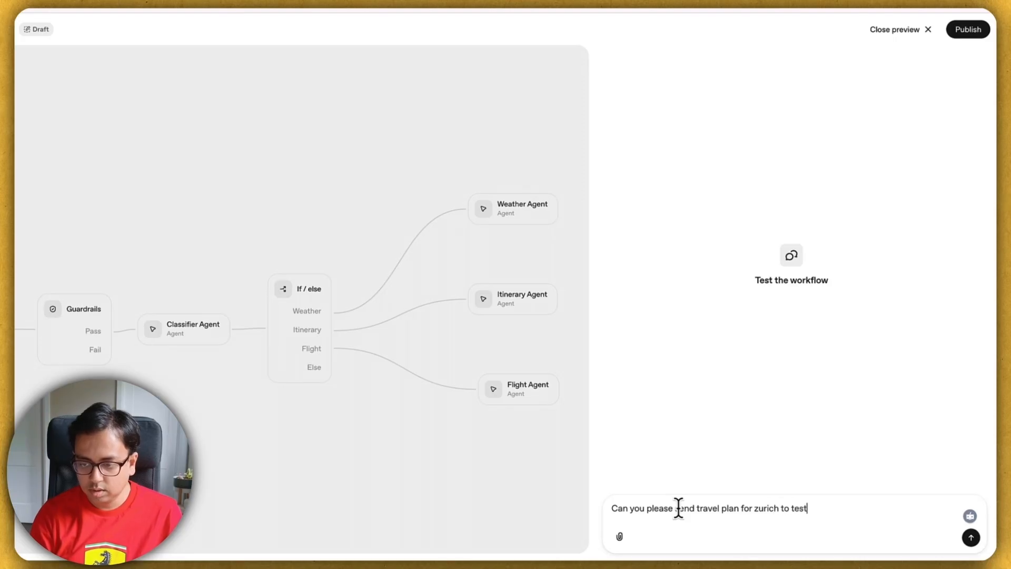
text(,com)
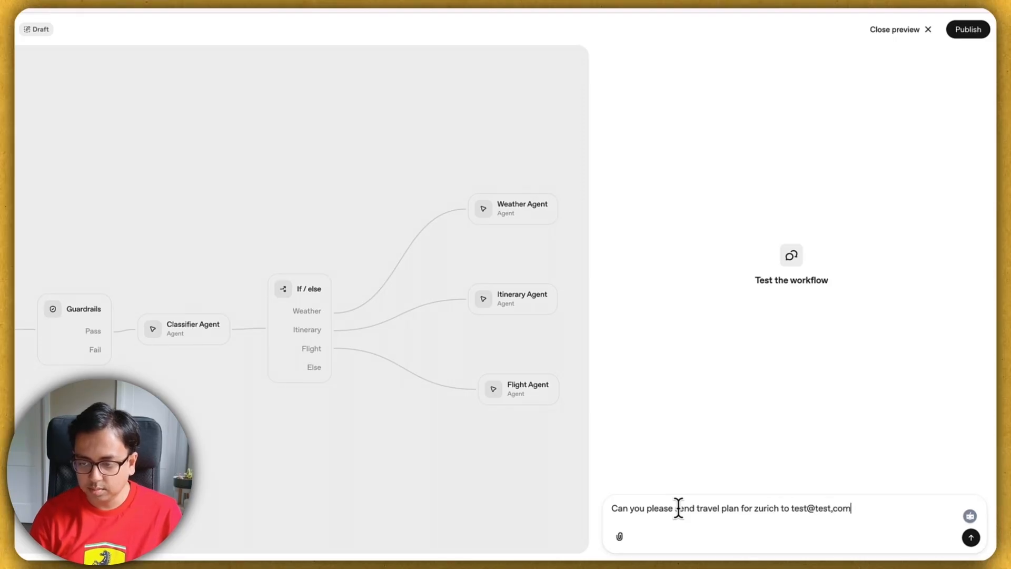
key(BackSpace)
key(BackSpace)
key(BackSpace)
key(BackSpace)
text(.com?)
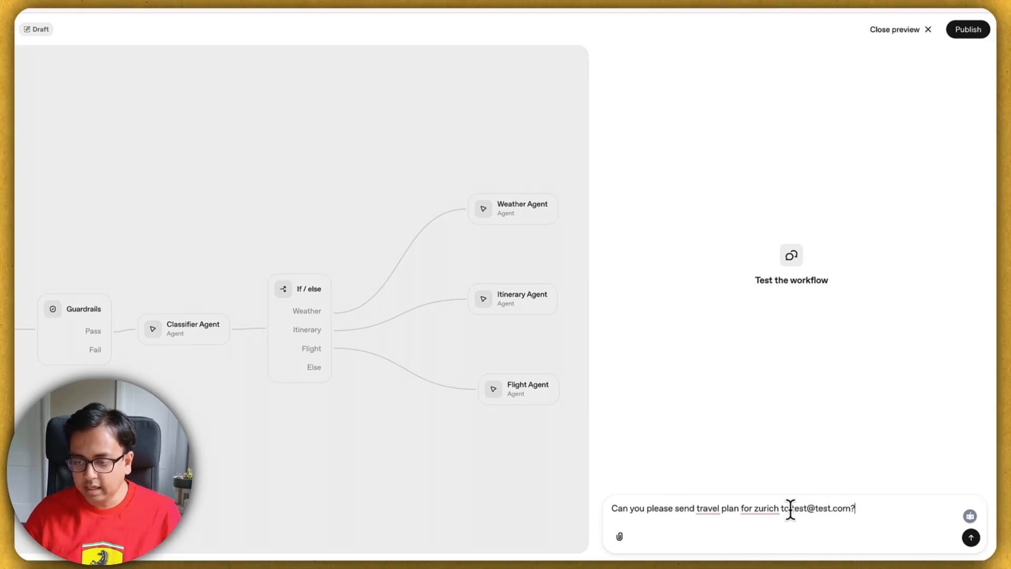
click(971, 537)
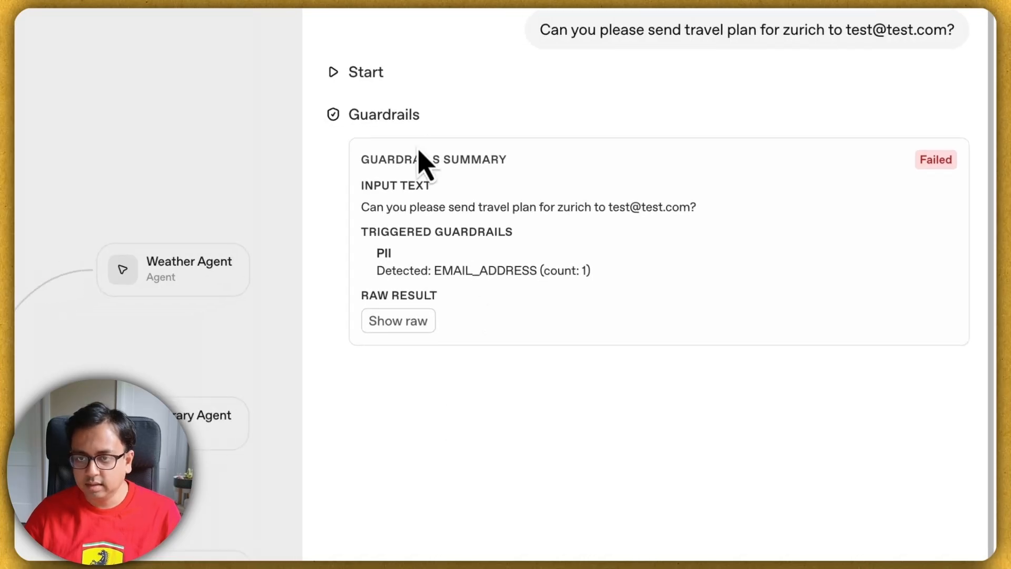
Step: Copy the sent Zurich question into the message box and fix a letter in 'travel'
drag(508, 28, 696, 29)
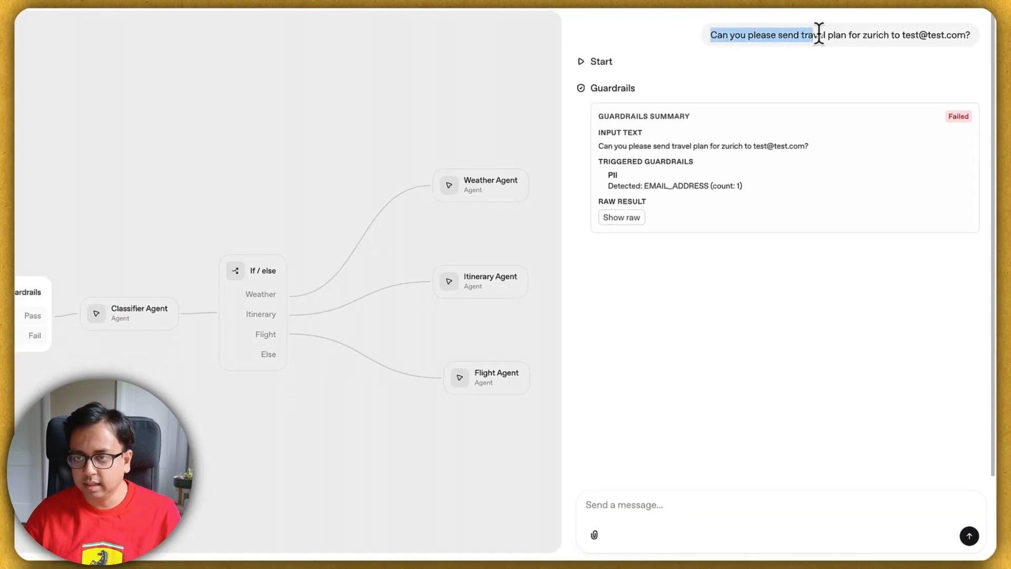
drag(819, 35, 968, 35)
click(693, 516)
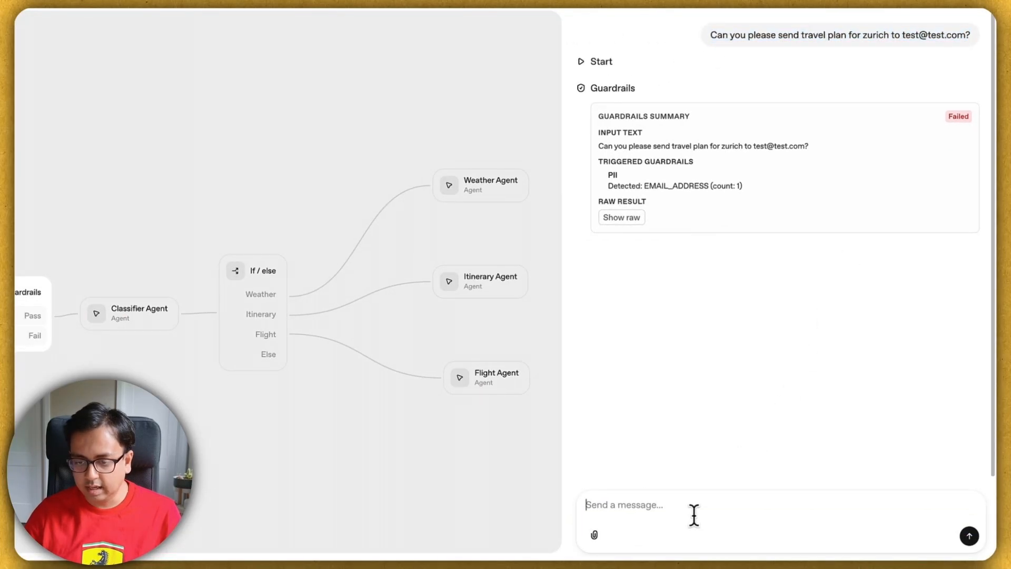
key(ctrl+v)
click(695, 505)
key(BackSpace)
text(e)
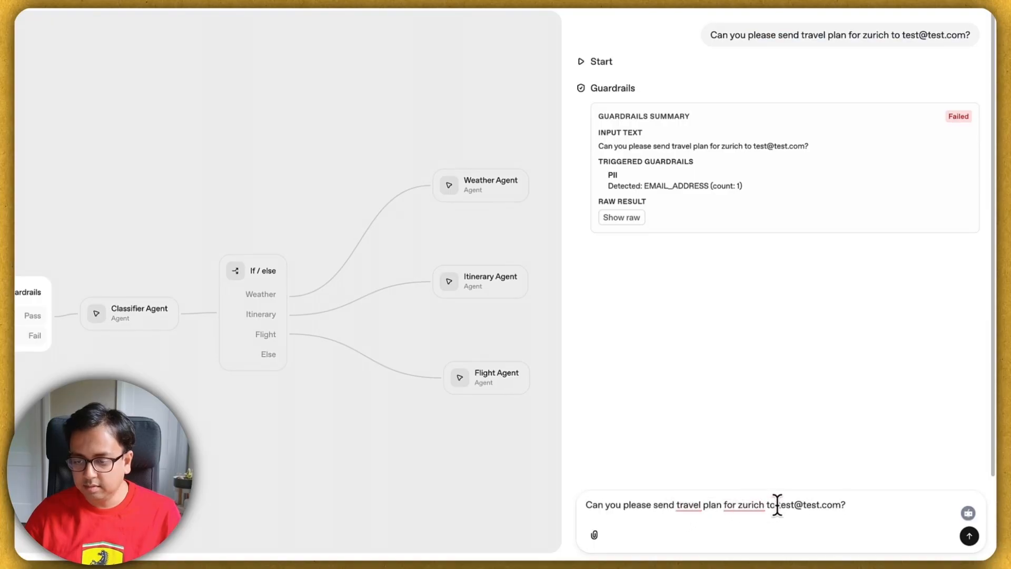
Step: Replace the email address with a person's full name and send the message
drag(781, 504, 860, 504)
key(BackSpace)
key(BackSpace)
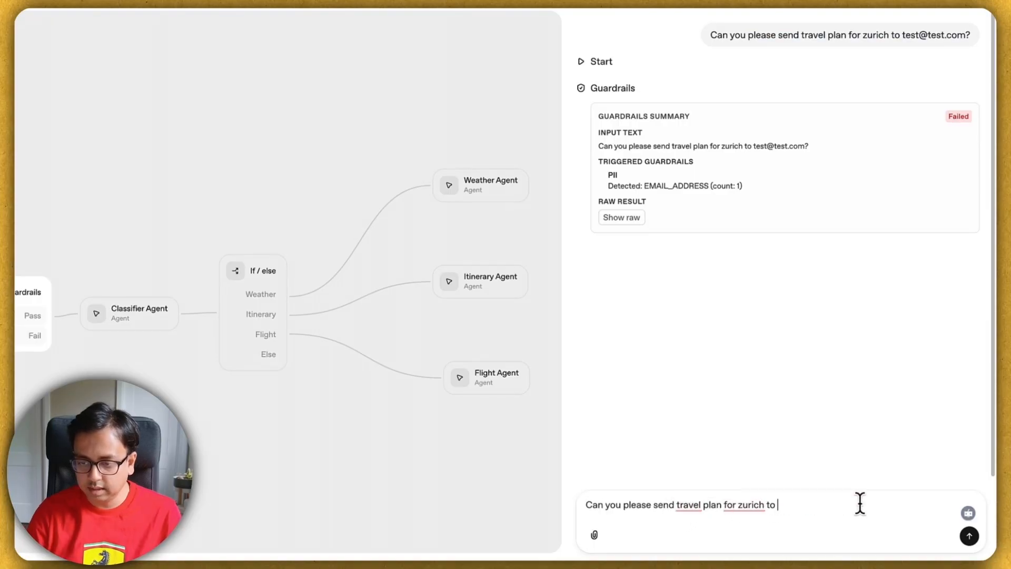
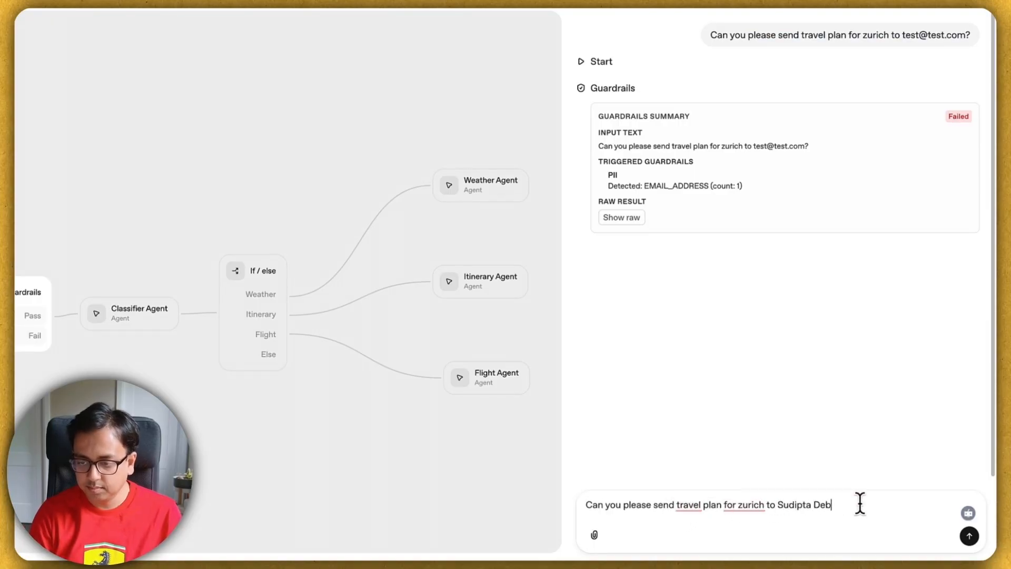
text(?)
key(Return)
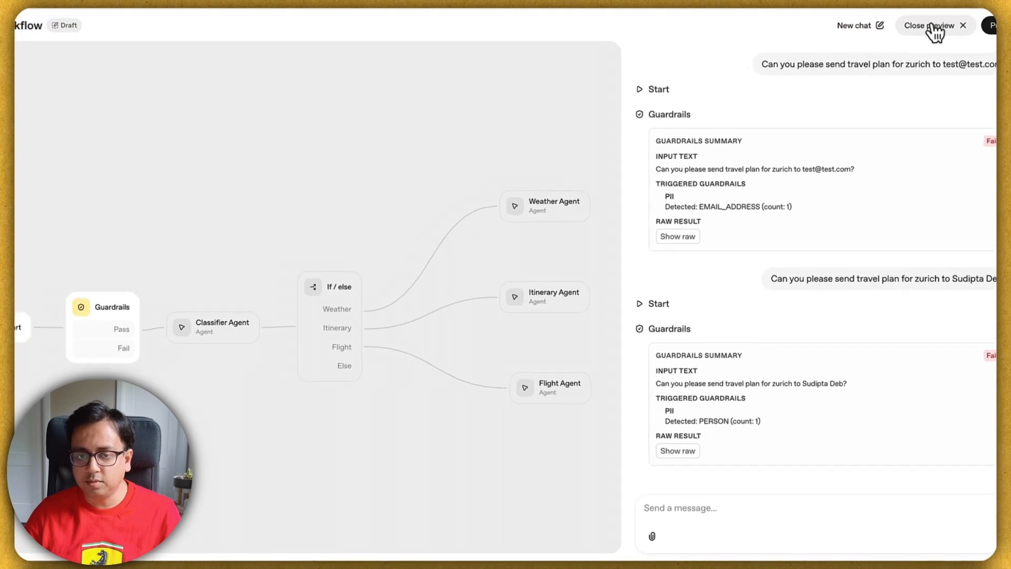
Step: Close the preview and open the Guardrails node's settings on the canvas
click(932, 26)
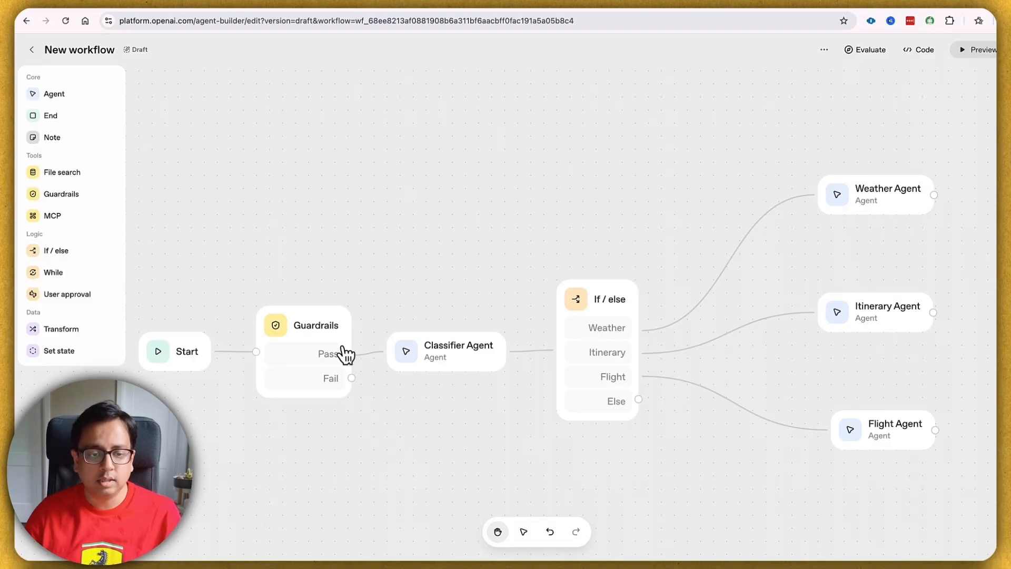
click(322, 323)
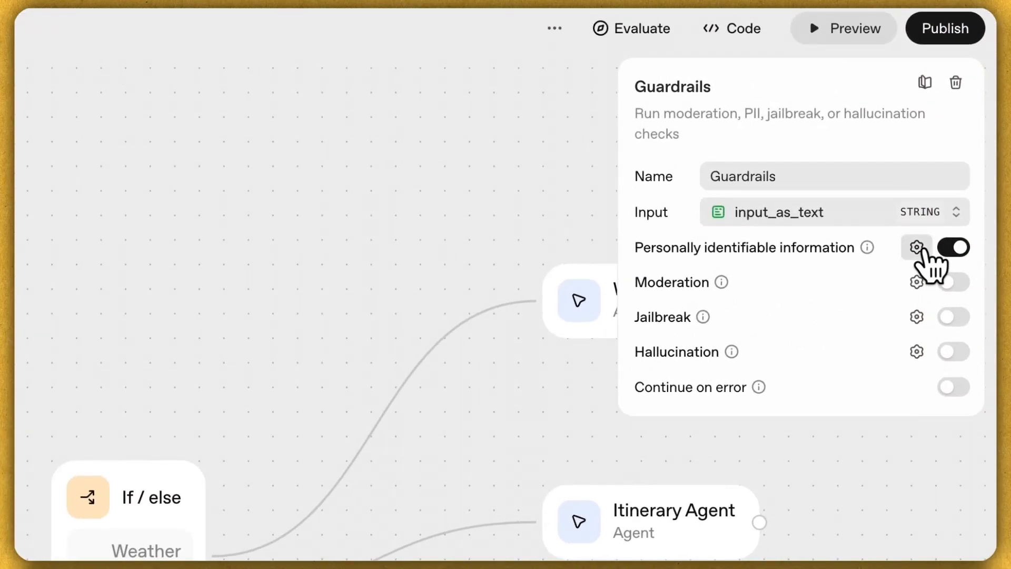
click(916, 247)
scroll(318, 279, down, 1)
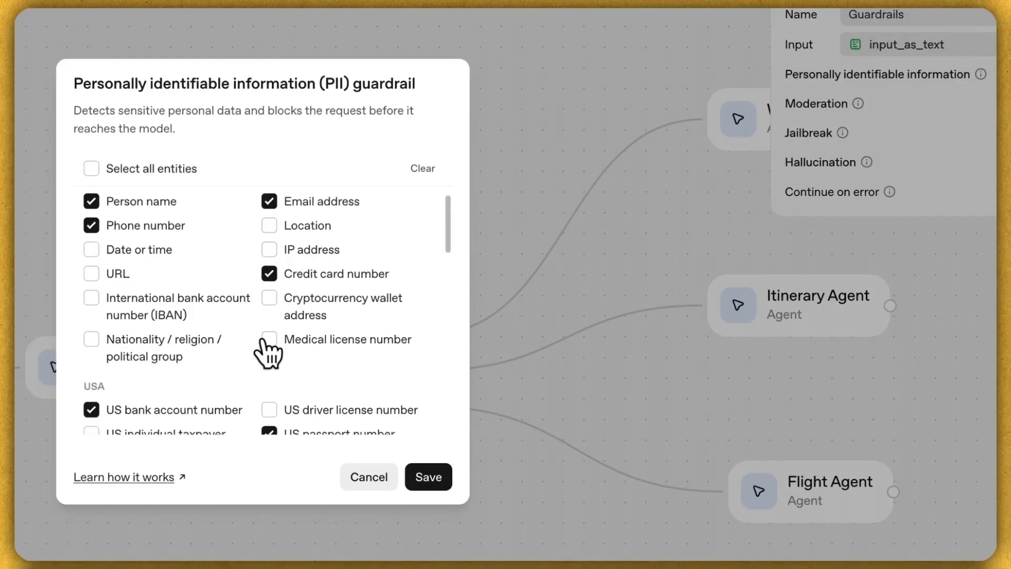
scroll(266, 348, down, 5)
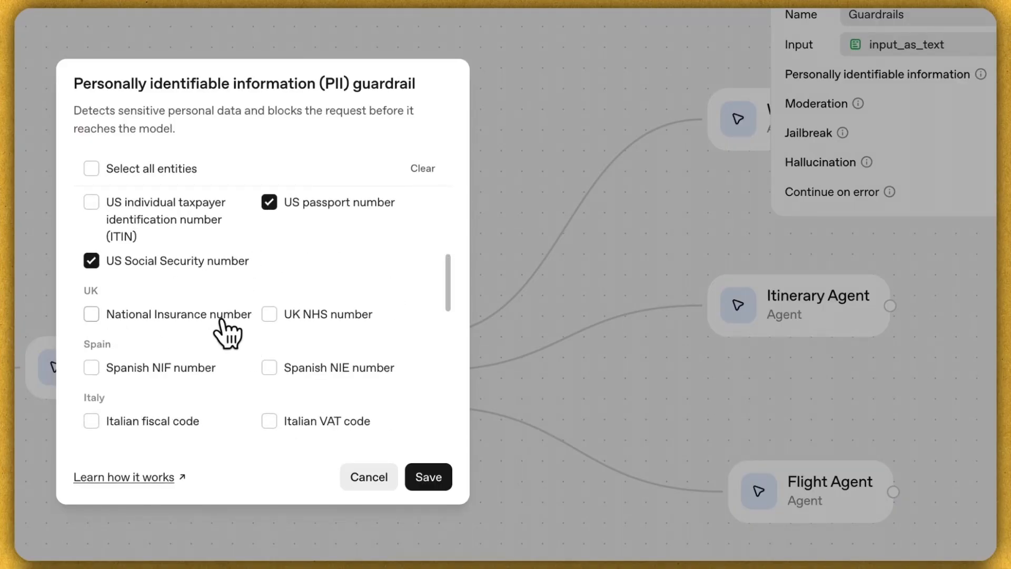
scroll(192, 371, down, 1)
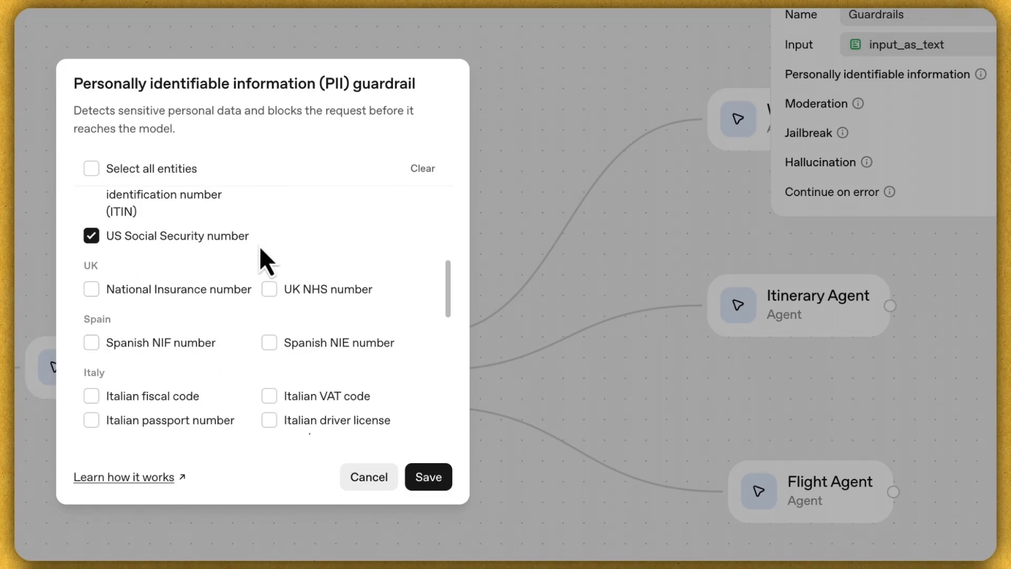
click(369, 479)
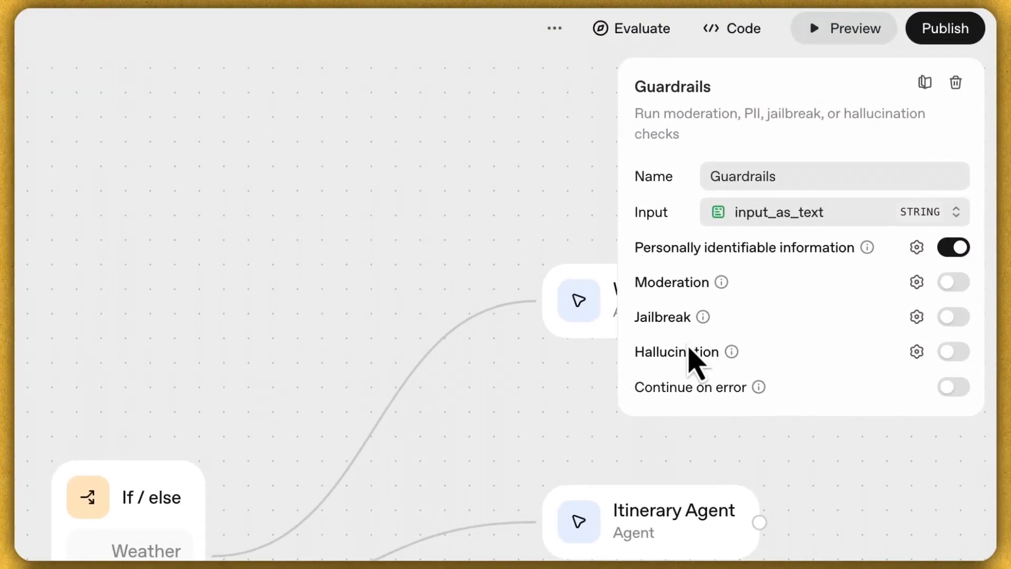